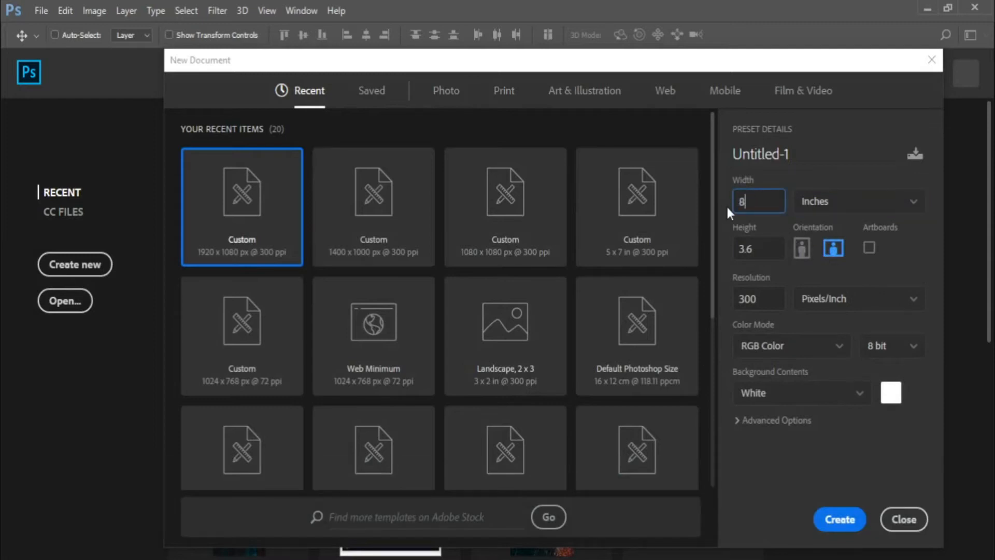
Step: Create a new 8.5 × 11 inch RGB document at 300 pixels per inch with a white background
{"action": "left_click", "coordinate": [742, 249]}
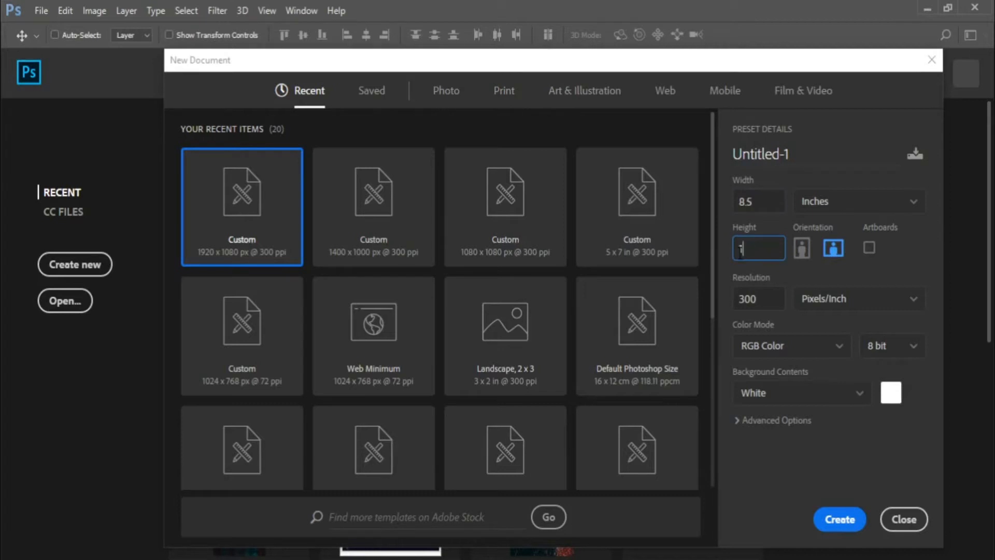
{"action": "left_click", "coordinate": [778, 304]}
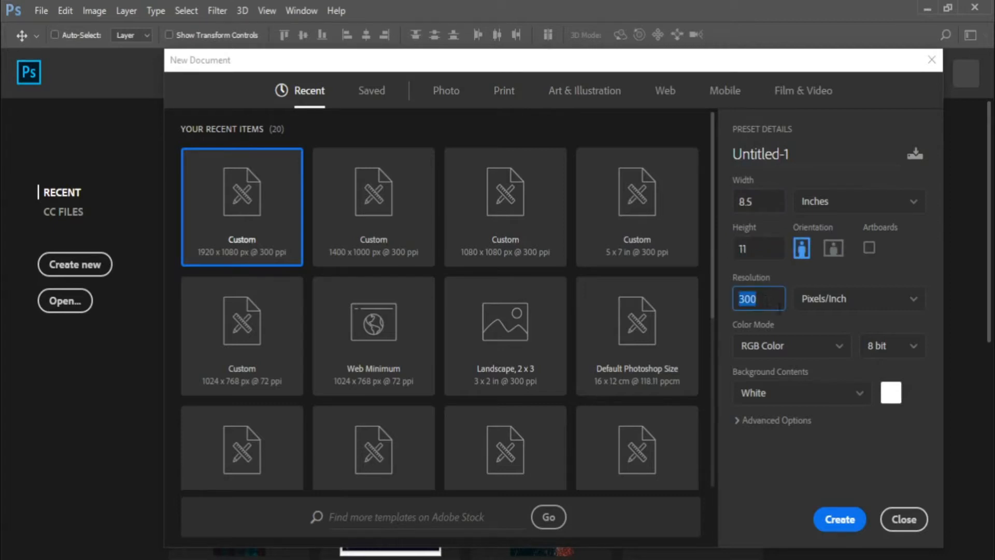
{"action": "left_click", "coordinate": [840, 519]}
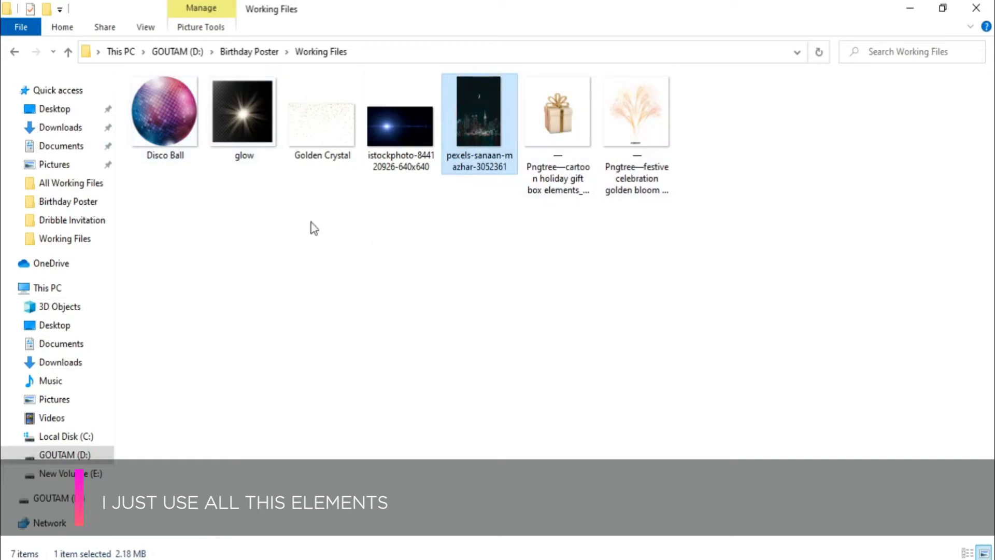
{"action": "left_click", "coordinate": [622, 297]}
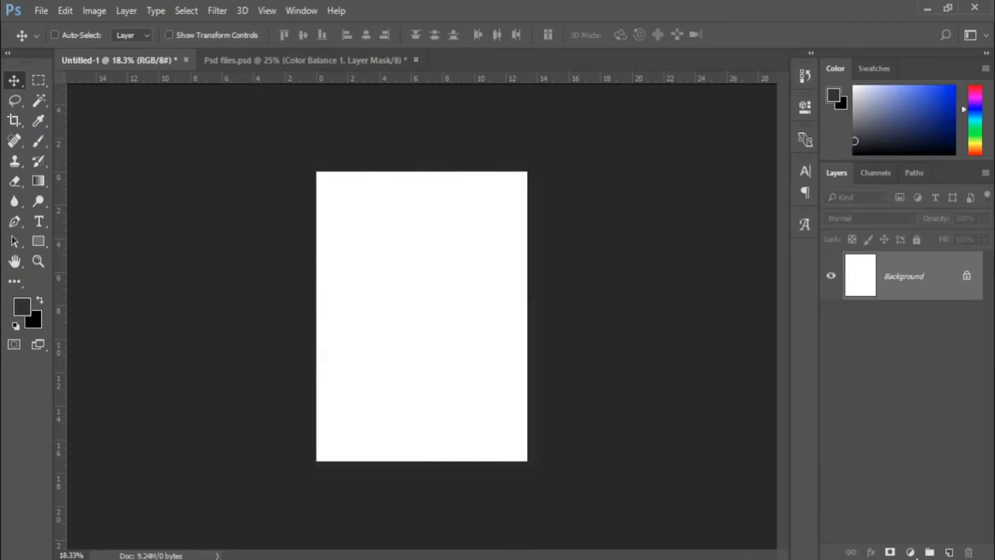
Step: Add a Solid Color fill layer with hex colour 010413 above the background
{"action": "scroll", "coordinate": [434, 341], "scroll_direction": "up", "scroll_amount": 1}
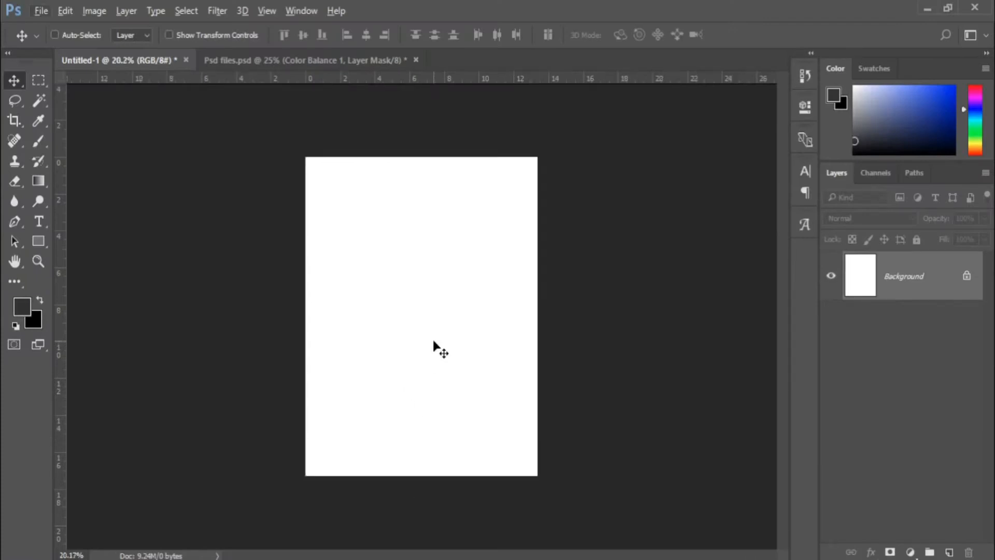
{"action": "left_click", "coordinate": [910, 552]}
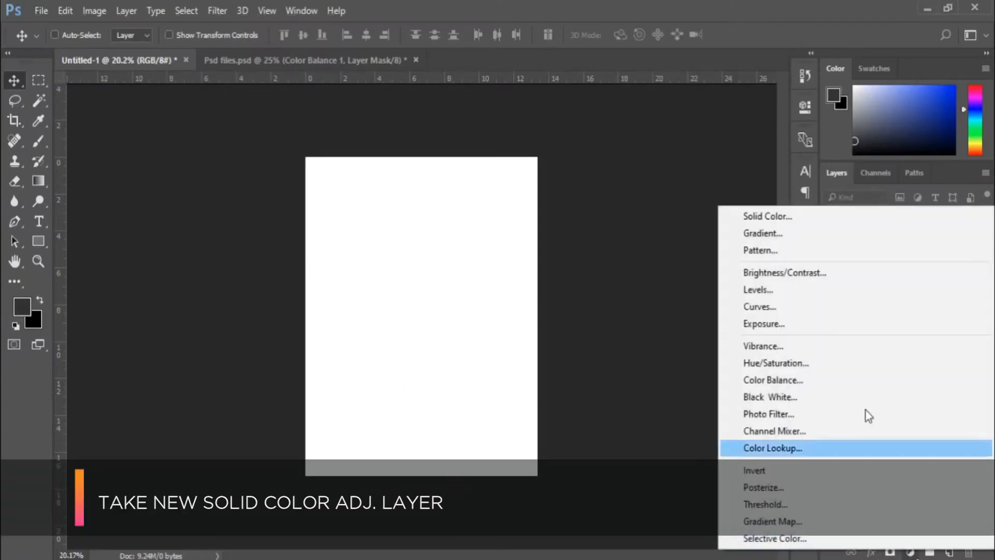
{"action": "left_click", "coordinate": [783, 219]}
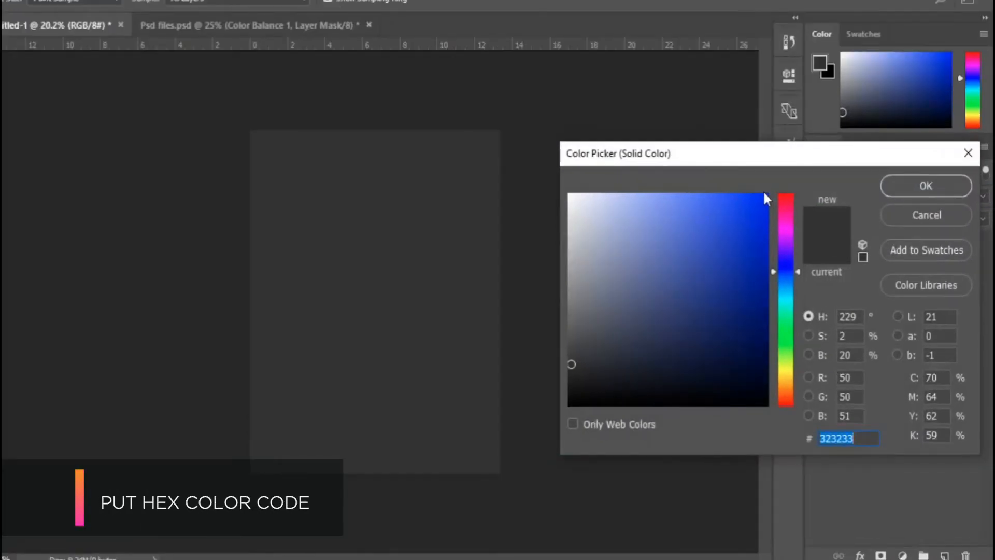
{"action": "type", "text": "0"}
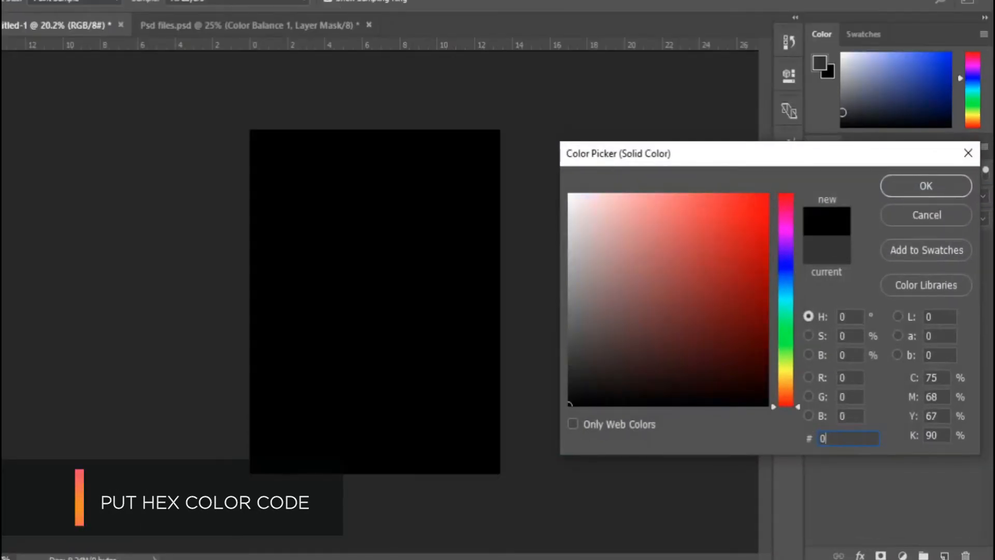
{"action": "type", "text": "10"}
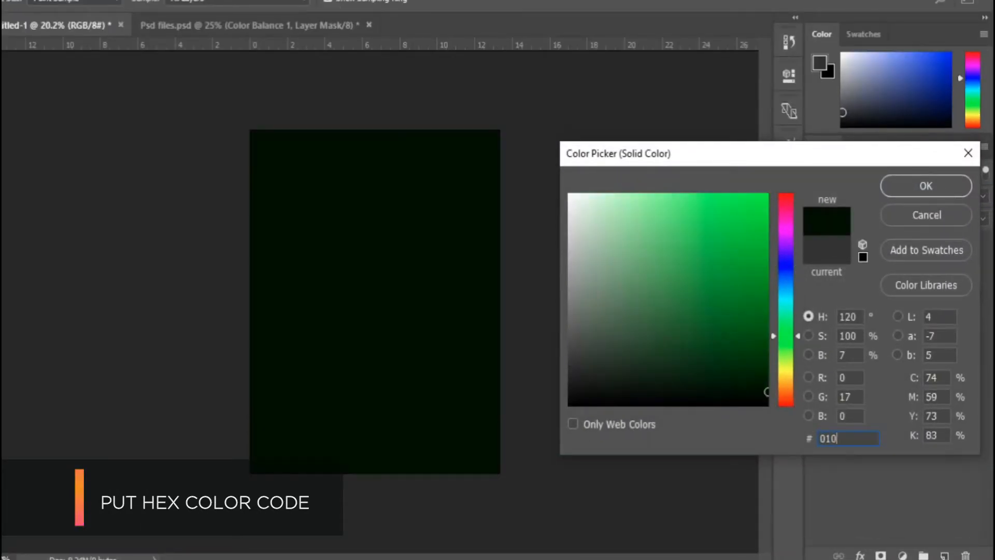
{"action": "type", "text": "413"}
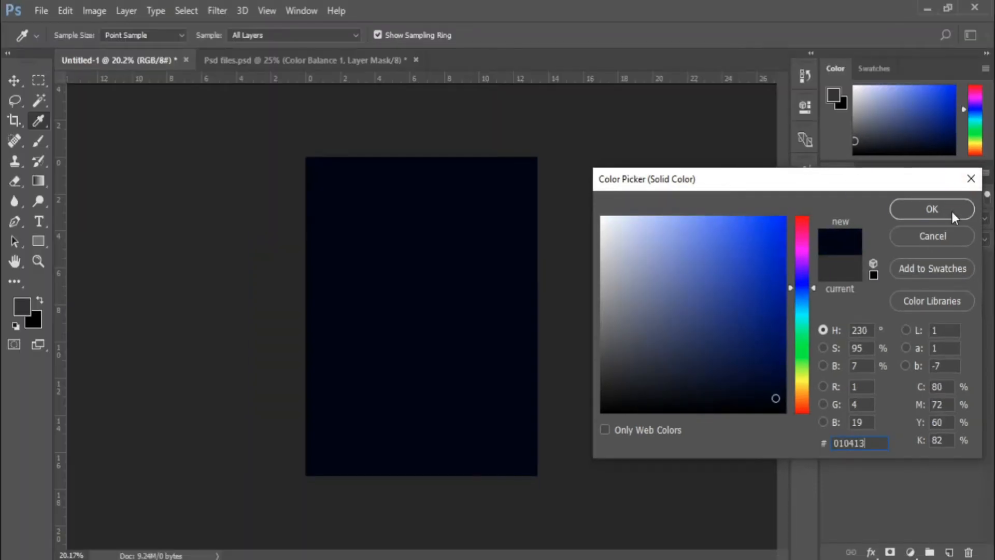
{"action": "left_click", "coordinate": [931, 209]}
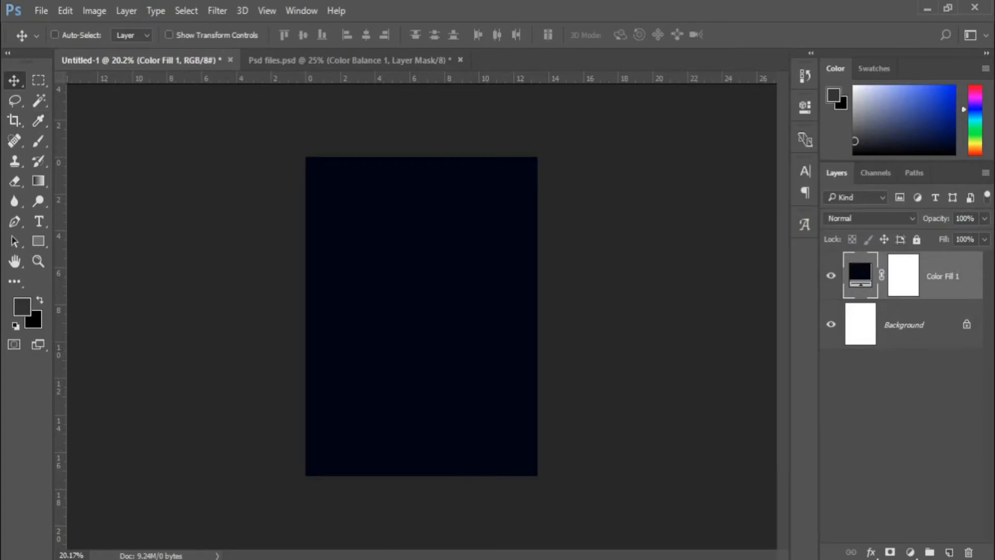
Step: Place the pexels-sanaan-mazhar-3052361 city photo from the Working Files folder and scale it to span the poster's width over its upper part
{"action": "key", "text": "alt+Tab"}
{"action": "left_click_drag", "start_coordinate": [480, 126], "coordinate": [448, 313]}
{"action": "scroll", "coordinate": [448, 313], "scroll_direction": "down", "scroll_amount": 2}
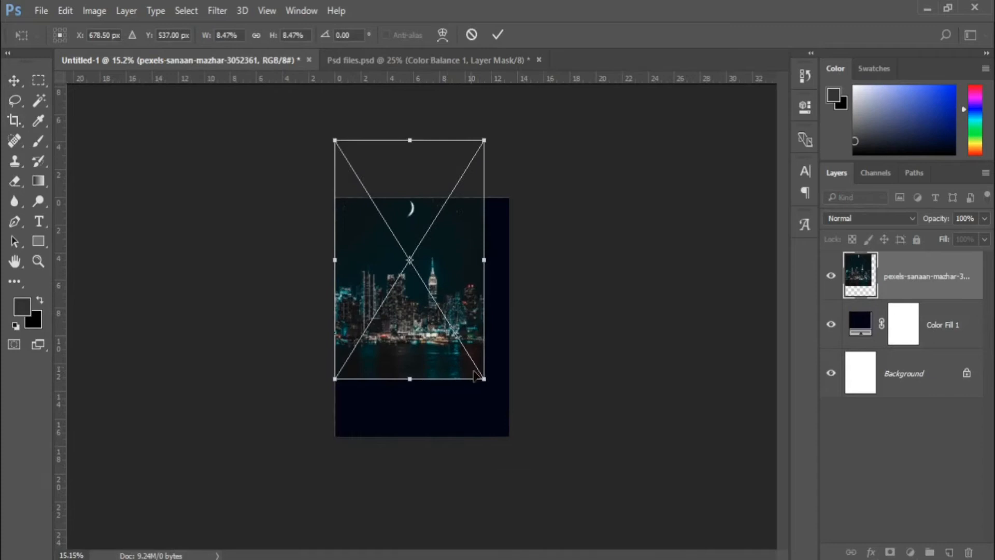
{"action": "left_click_drag", "start_coordinate": [482, 381], "coordinate": [483, 353]}
{"action": "key", "text": "Return"}
{"action": "key", "text": "ctrl+plus"}
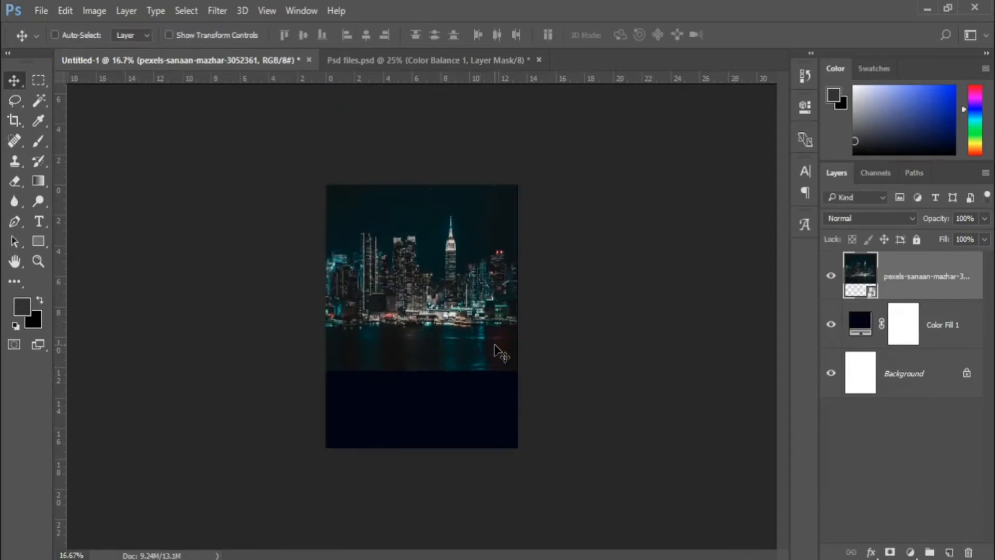
Step: Rasterize the city photo layer and add a layer mask to it
{"action": "right_click", "coordinate": [910, 290]}
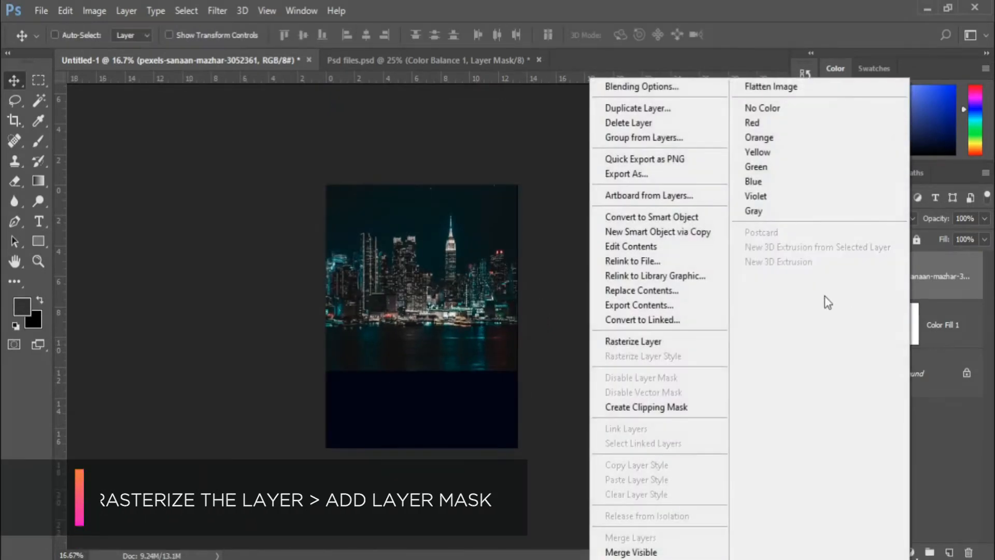
{"action": "left_click", "coordinate": [677, 345]}
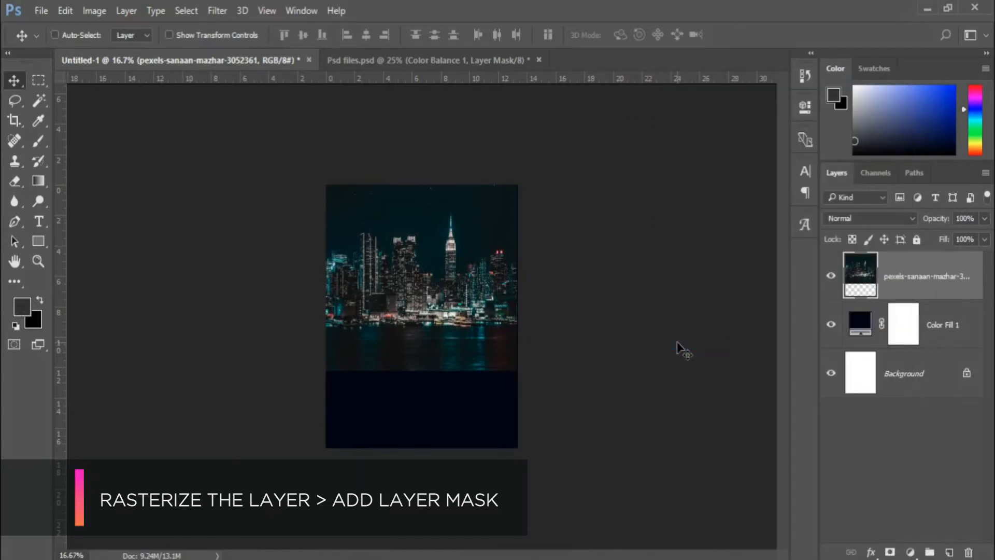
{"action": "left_click", "coordinate": [890, 552]}
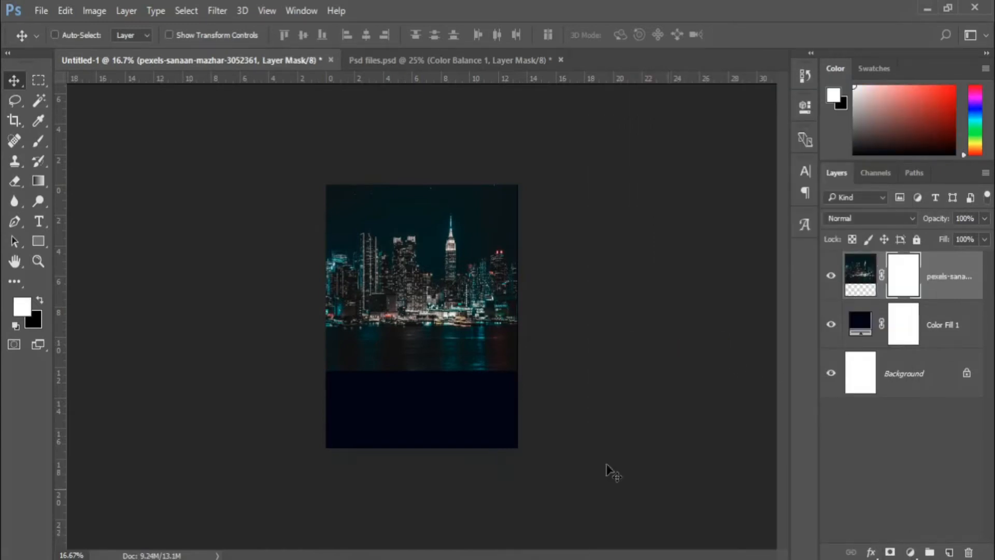
Step: Paint black on the city photo's mask with a 500 px soft round brush to fade its lower edge into the dark fill
{"action": "left_click", "coordinate": [43, 145]}
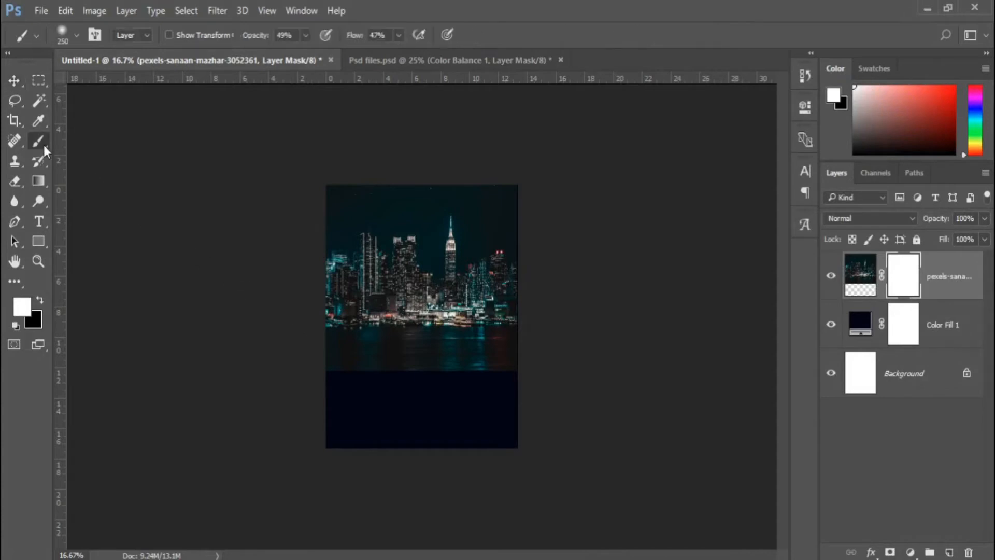
{"action": "left_click", "coordinate": [77, 36]}
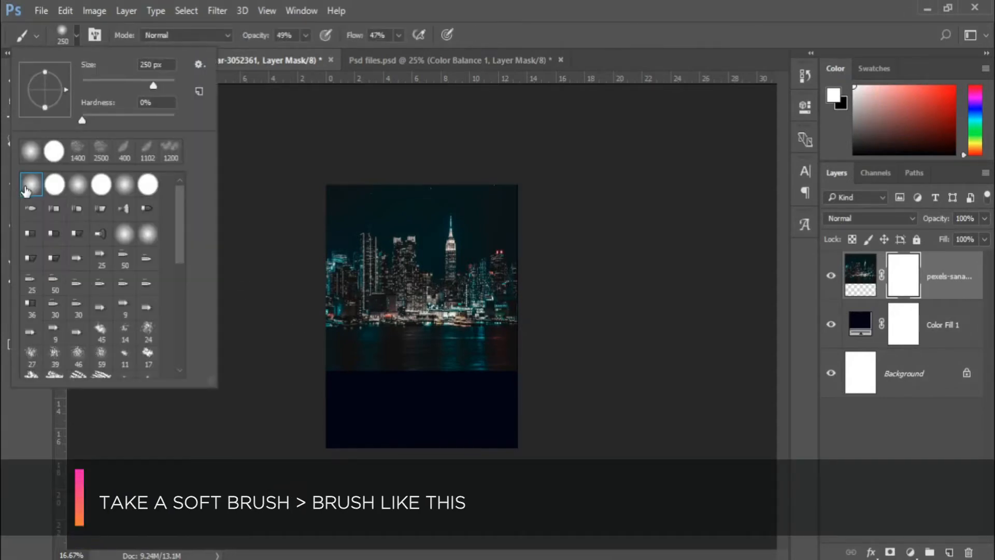
{"action": "left_click", "coordinate": [77, 36]}
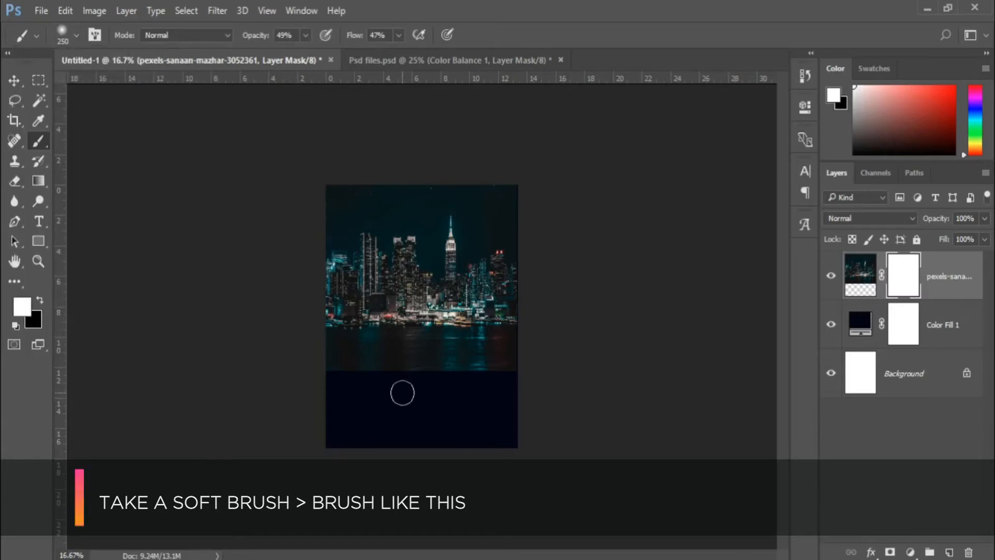
{"action": "key", "text": "bracketright"}
{"action": "key", "text": "bracketright"}
{"action": "key", "text": "bracketright"}
{"action": "key", "text": "bracketright"}
{"action": "key", "text": "bracketright"}
{"action": "key", "text": "bracketright"}
{"action": "key", "text": "bracketright"}
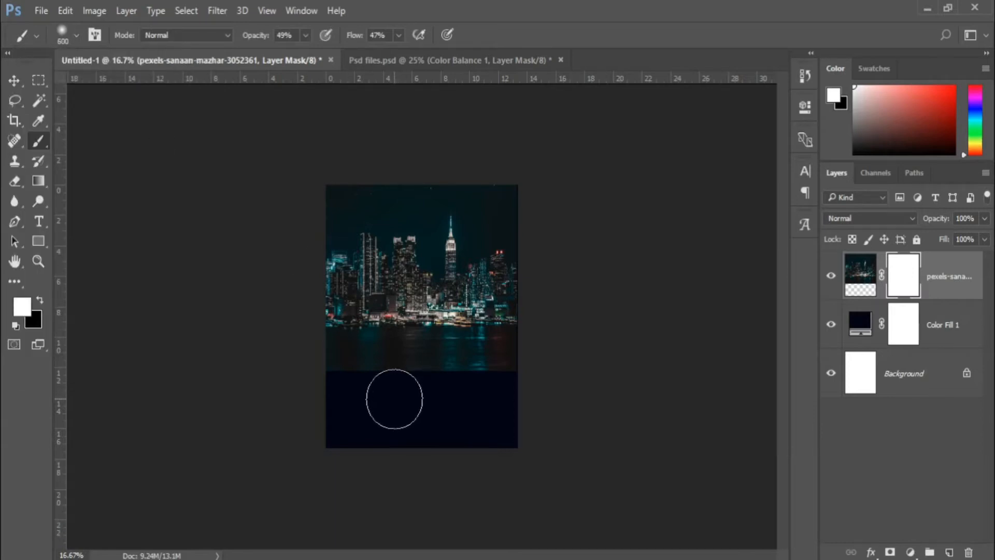
{"action": "key", "text": "bracketleft"}
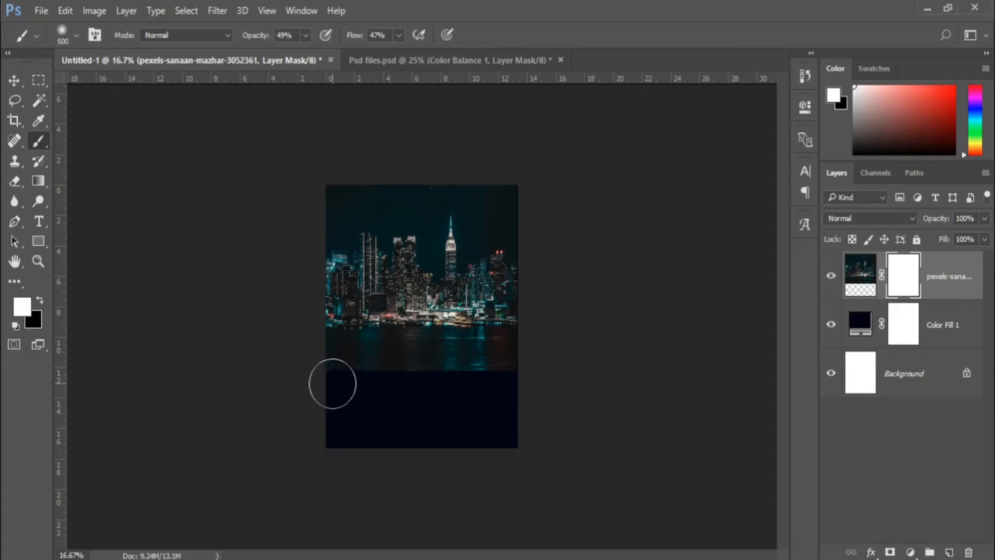
{"action": "key", "text": "x"}
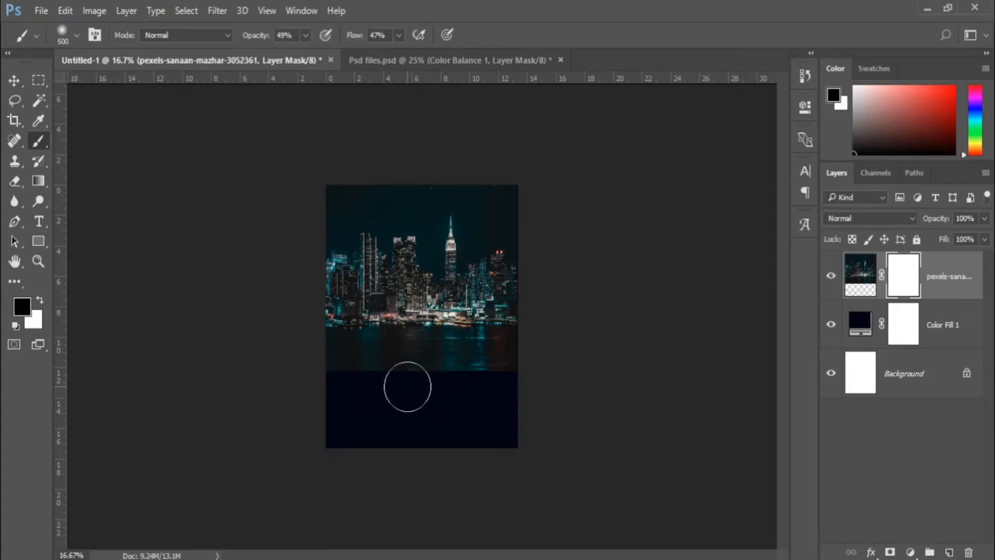
{"action": "mouse_move", "coordinate": [364, 380]}
{"action": "left_mouse_down"}
{"action": "mouse_move", "coordinate": [452, 388]}
{"action": "mouse_move", "coordinate": [520, 383]}
{"action": "mouse_move", "coordinate": [516, 373]}
{"action": "mouse_move", "coordinate": [480, 385]}
{"action": "mouse_move", "coordinate": [484, 374]}
{"action": "mouse_move", "coordinate": [372, 380]}
{"action": "mouse_move", "coordinate": [407, 388]}
{"action": "mouse_move", "coordinate": [377, 368]}
{"action": "mouse_move", "coordinate": [338, 382]}
{"action": "mouse_move", "coordinate": [327, 370]}
{"action": "mouse_move", "coordinate": [510, 381]}
{"action": "mouse_move", "coordinate": [466, 387]}
{"action": "mouse_move", "coordinate": [460, 378]}
{"action": "mouse_move", "coordinate": [497, 385]}
{"action": "mouse_move", "coordinate": [514, 373]}
{"action": "mouse_move", "coordinate": [463, 375]}
{"action": "mouse_move", "coordinate": [485, 369]}
{"action": "mouse_move", "coordinate": [472, 406]}
{"action": "left_mouse_up"}
{"action": "scroll", "coordinate": [472, 406], "scroll_direction": "up", "scroll_amount": 2}
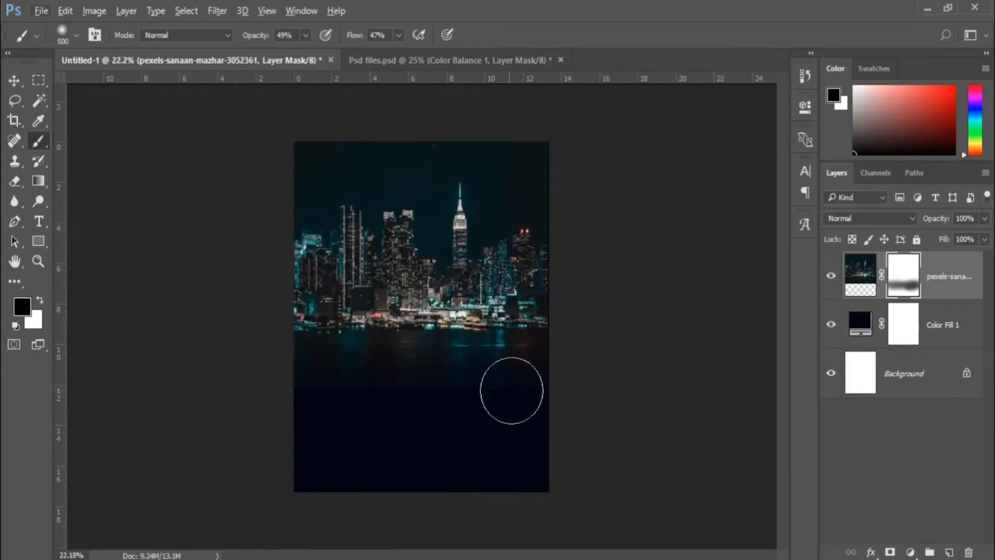
{"action": "left_click_drag", "start_coordinate": [330, 392], "coordinate": [467, 394]}
{"action": "left_click", "coordinate": [14, 80]}
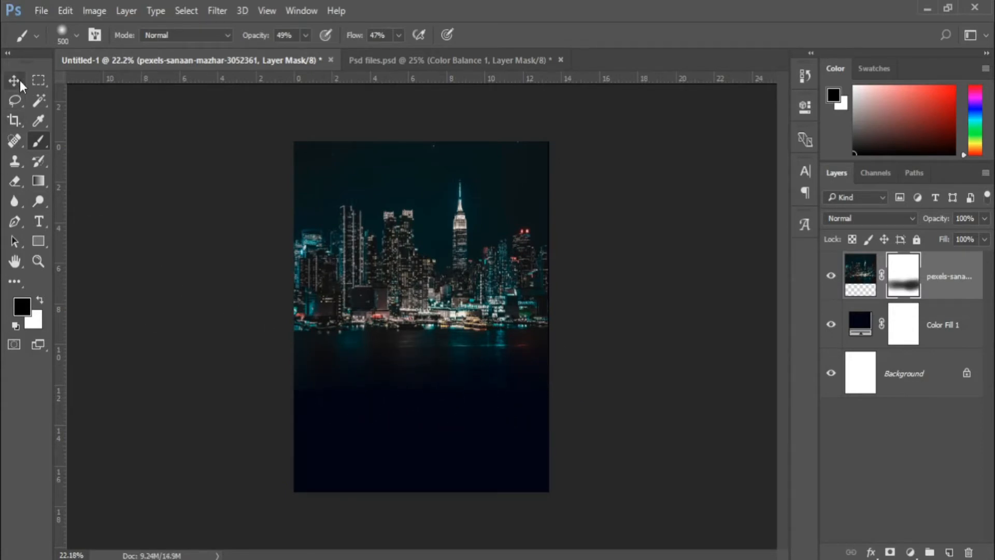
Step: Add a Color Balance adjustment layer and clip it to the city photo layer
{"action": "scroll", "coordinate": [482, 332], "scroll_direction": "down", "scroll_amount": 1}
{"action": "left_click", "coordinate": [909, 552]}
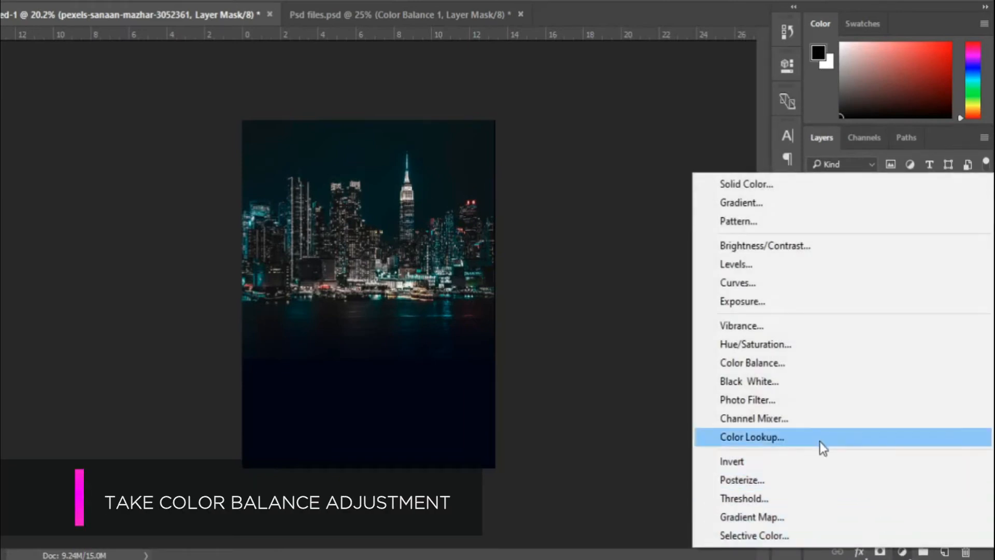
{"action": "left_click", "coordinate": [775, 363]}
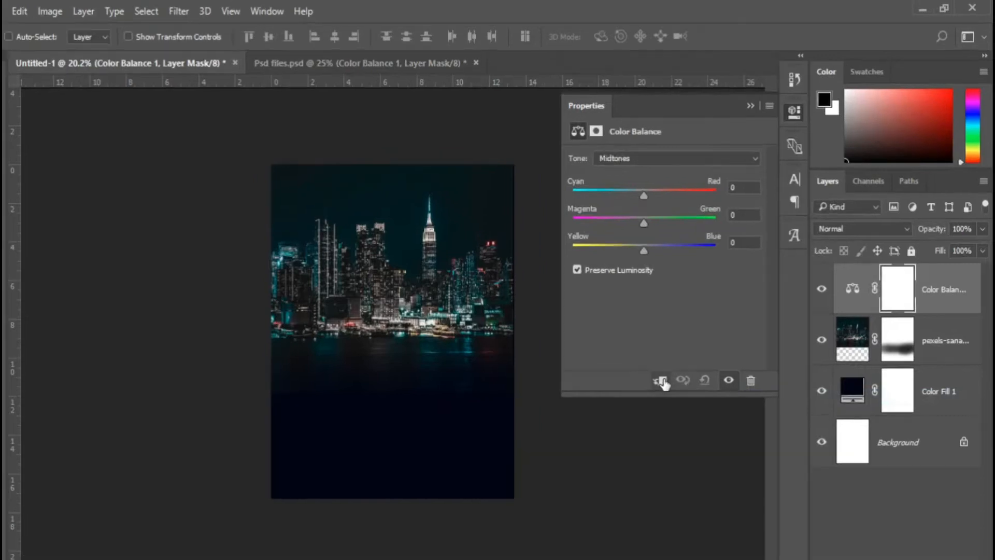
{"action": "left_click", "coordinate": [661, 382]}
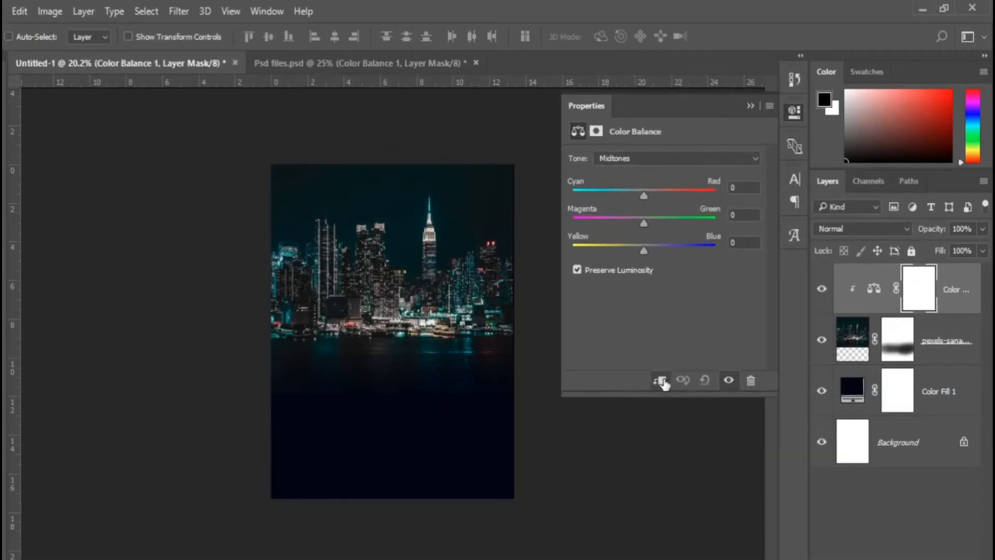
Step: Set the Color Balance shadows to -11 for Cyan–Red and 9 for Yellow–Blue
{"action": "left_click", "coordinate": [661, 161]}
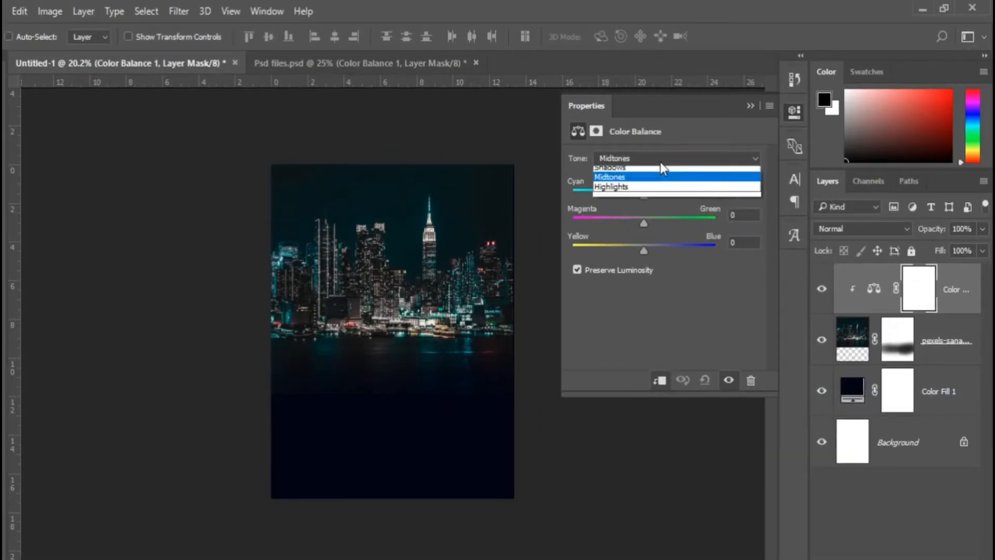
{"action": "left_click", "coordinate": [660, 173]}
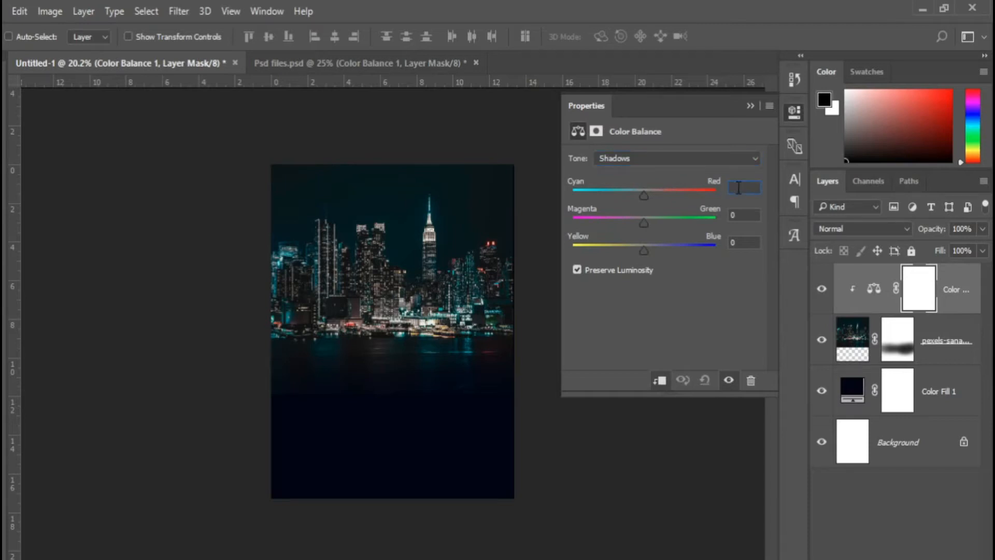
{"action": "type", "text": "-11"}
{"action": "key", "text": "Tab"}
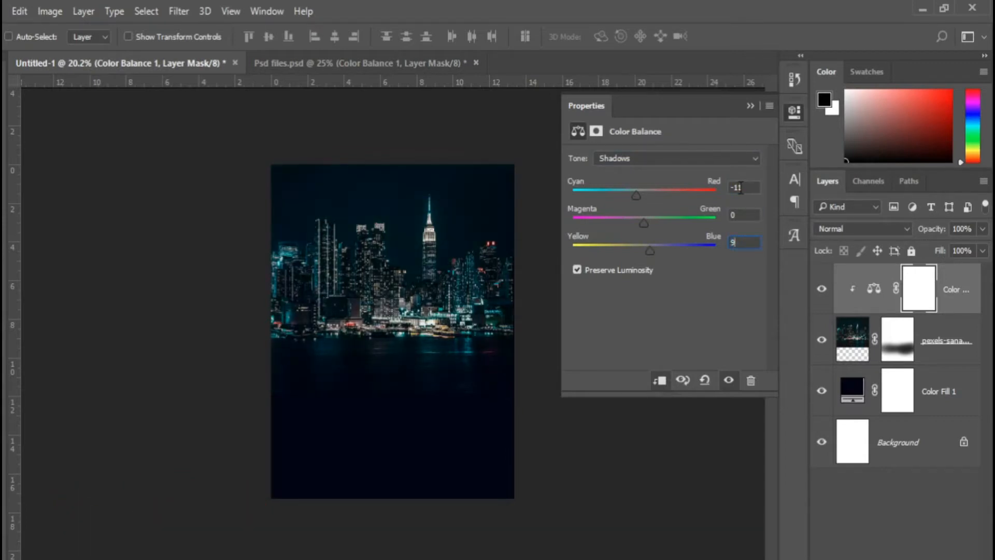
Step: Set the Color Balance midtones to -1 Cyan–Red, 21 Magenta–Green and 26 Yellow–Blue, and close the adjustment settings
{"action": "left_click", "coordinate": [708, 158]}
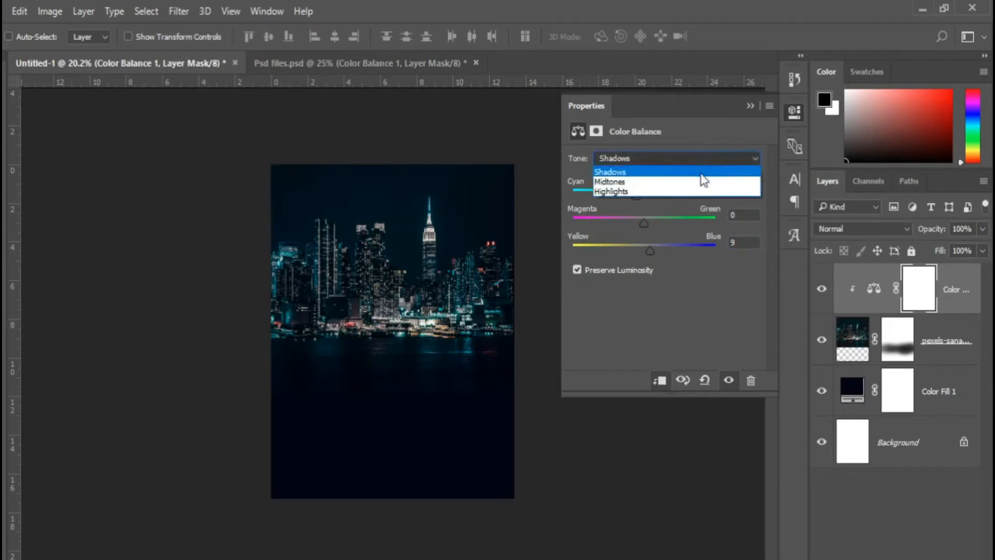
{"action": "left_click", "coordinate": [695, 181]}
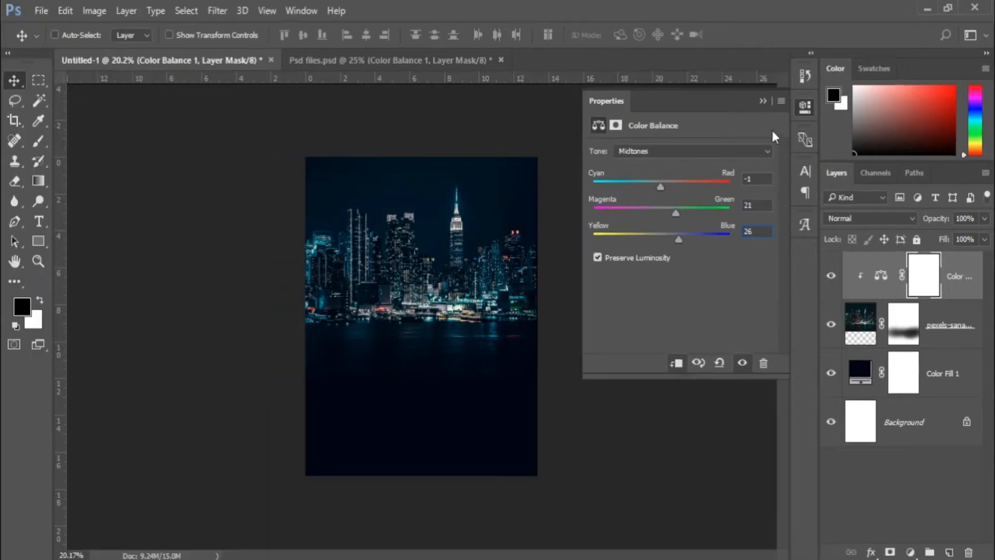
{"action": "left_click", "coordinate": [763, 101]}
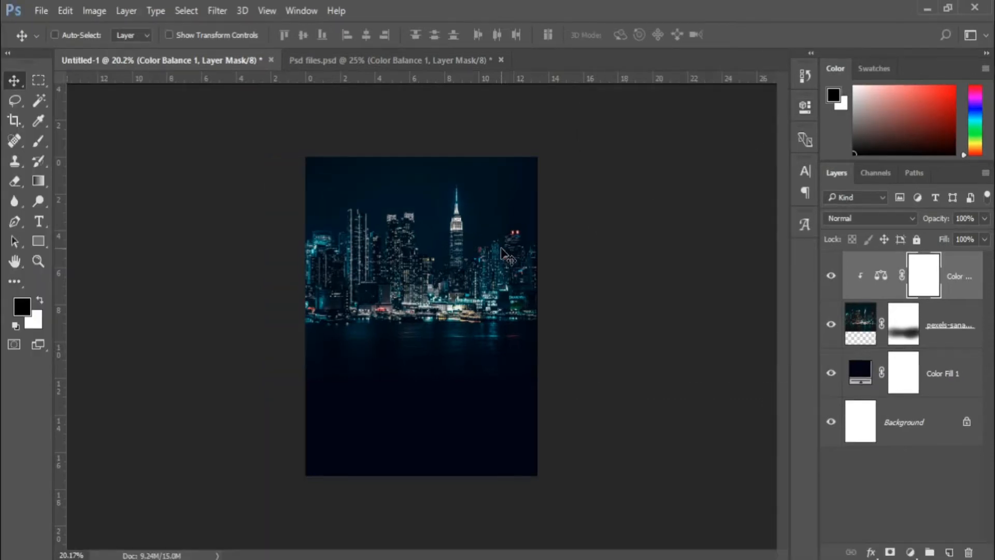
Step: Add the white text BIRTHDAY in 46 pt Impact and centre it horizontally just below the city skyline
{"action": "scroll", "coordinate": [505, 254], "scroll_direction": "down", "scroll_amount": 1}
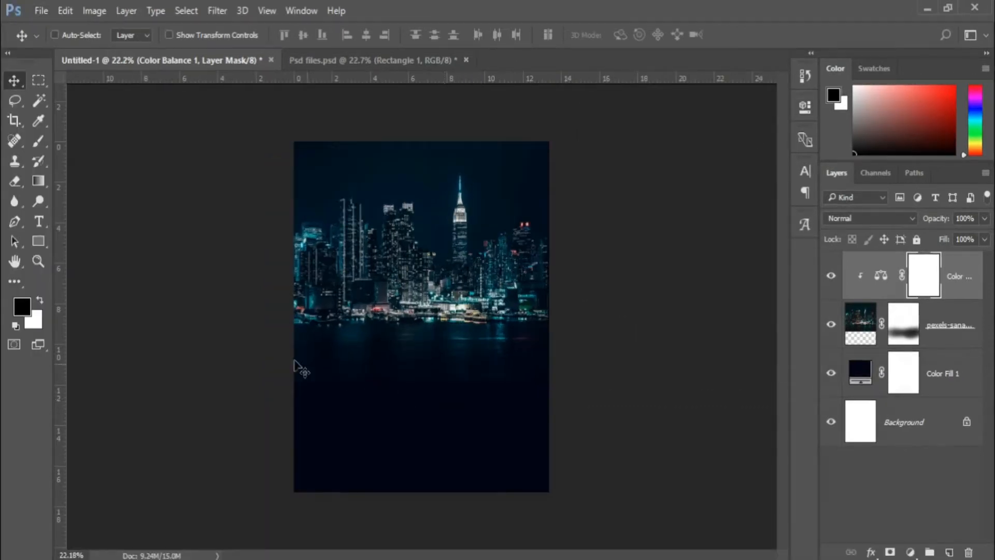
{"action": "left_click", "coordinate": [39, 222]}
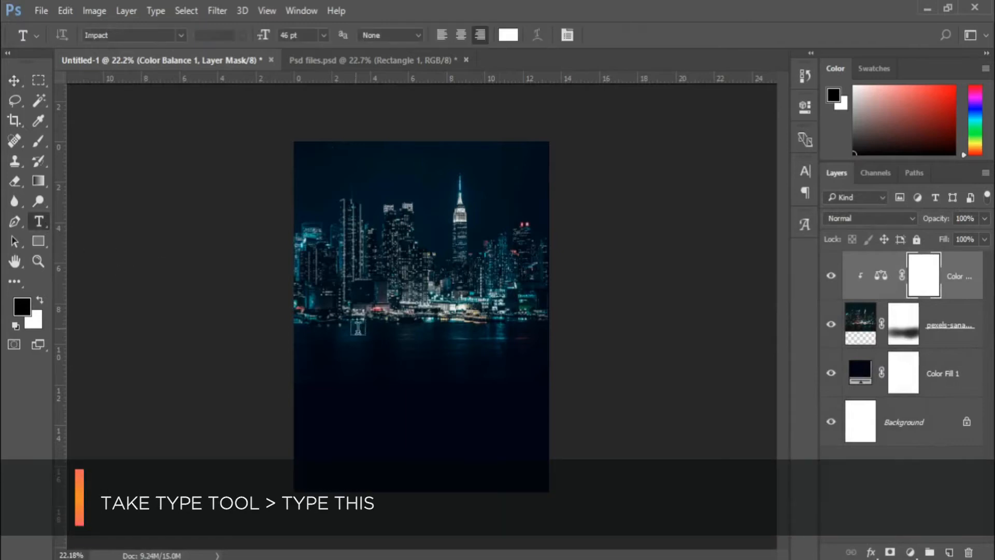
{"action": "left_click", "coordinate": [374, 345]}
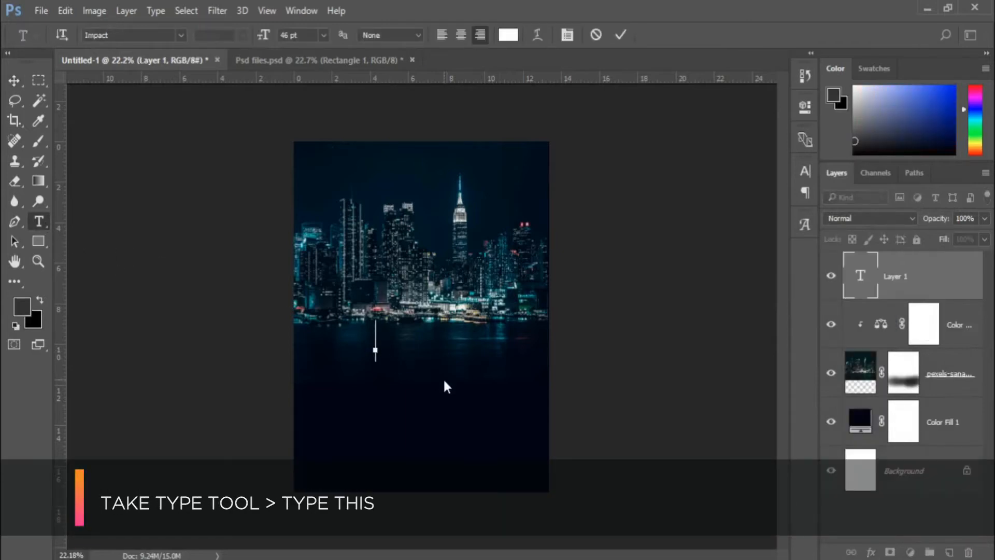
{"action": "type", "text": "B"}
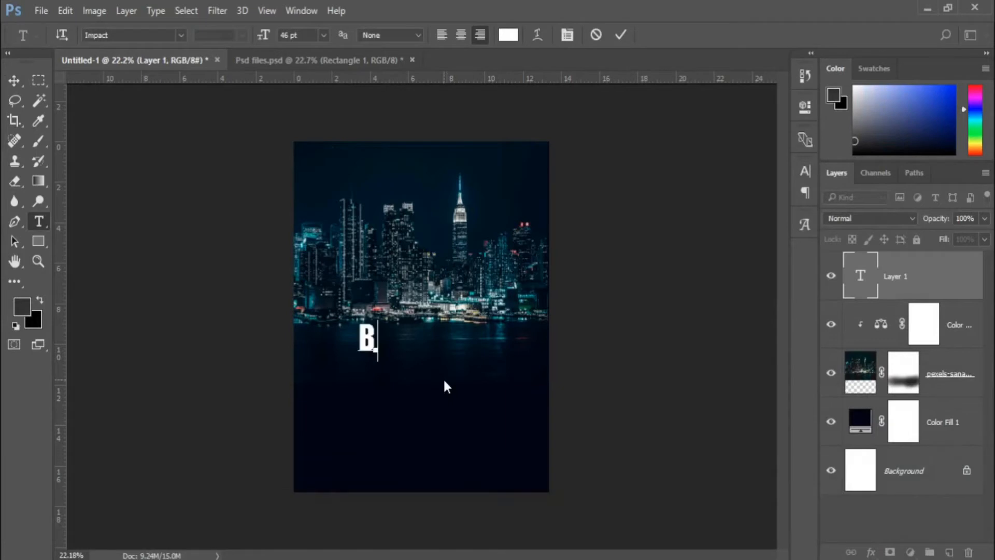
{"action": "type", "text": "IRTH"}
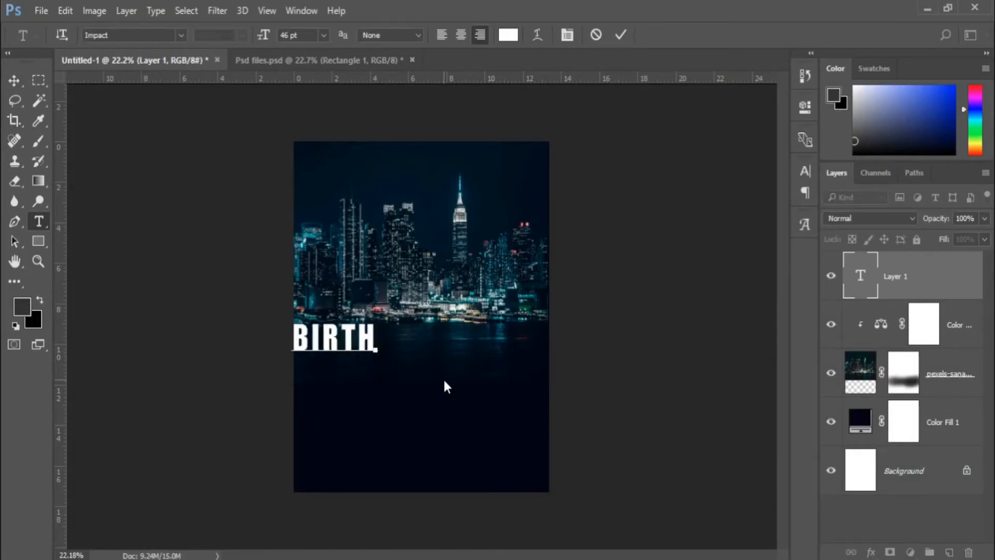
{"action": "type", "text": "DAY"}
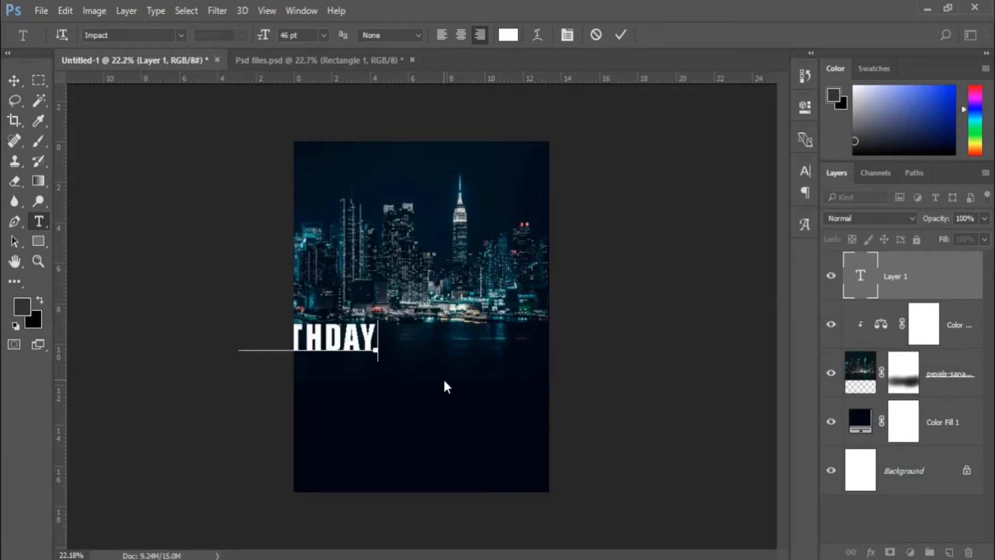
{"action": "left_click", "coordinate": [15, 81]}
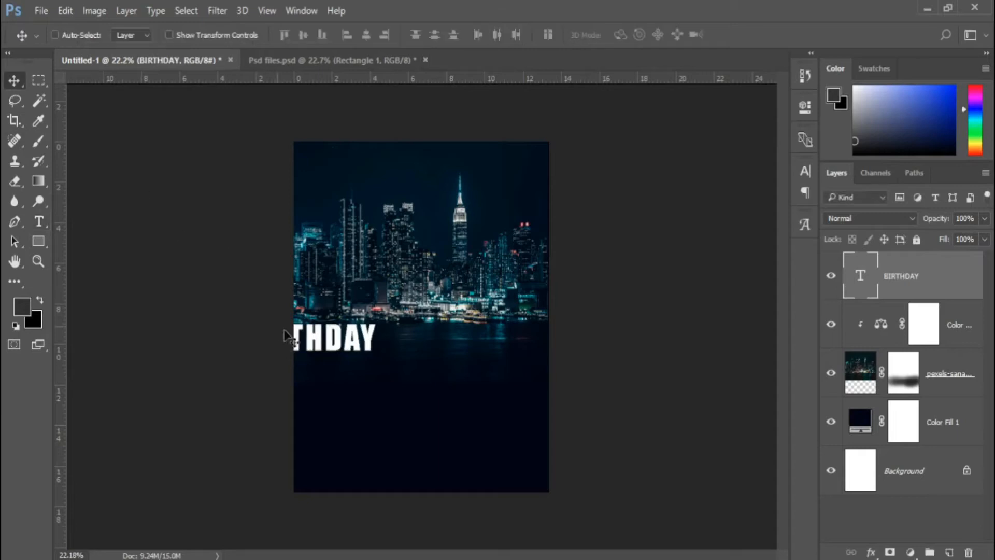
{"action": "left_click_drag", "start_coordinate": [334, 335], "coordinate": [463, 361]}
Step: Draw a black rectangle about 1117 × 418 px around the BIRTHDAY text
{"action": "scroll", "coordinate": [439, 348], "scroll_direction": "up", "scroll_amount": 2}
{"action": "left_click", "coordinate": [36, 241]}
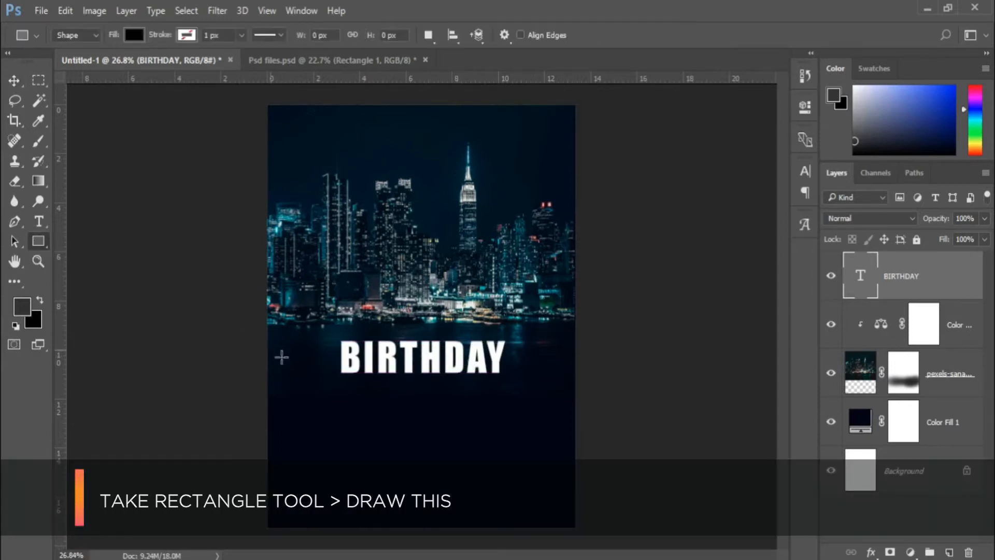
{"action": "left_click_drag", "start_coordinate": [318, 311], "coordinate": [536, 397]}
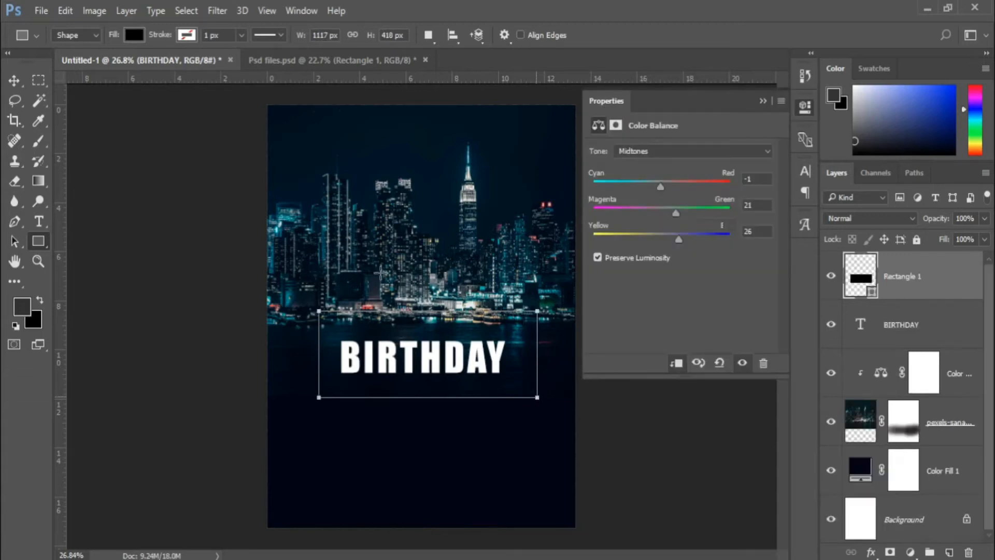
{"action": "left_click", "coordinate": [764, 103]}
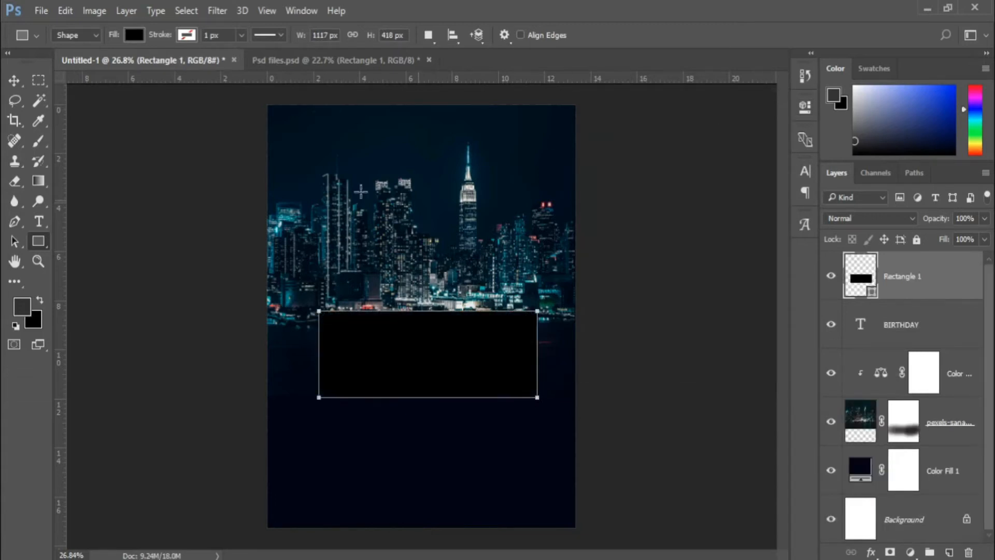
Step: Nudge the black rectangle slightly down and place its layer beneath the BIRTHDAY text
{"action": "left_click", "coordinate": [14, 81]}
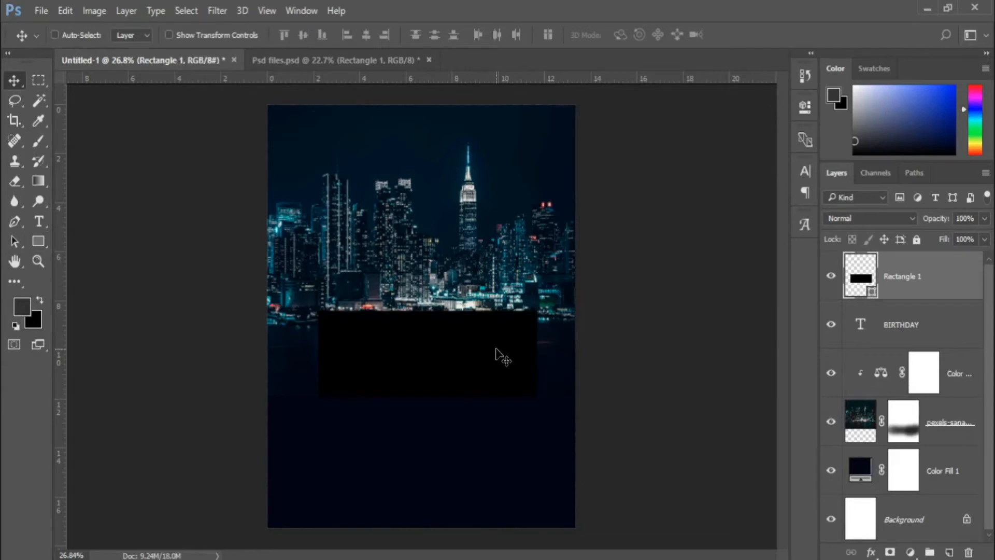
{"action": "left_click_drag", "start_coordinate": [495, 350], "coordinate": [496, 354]}
{"action": "key", "text": "ctrl+bracketleft"}
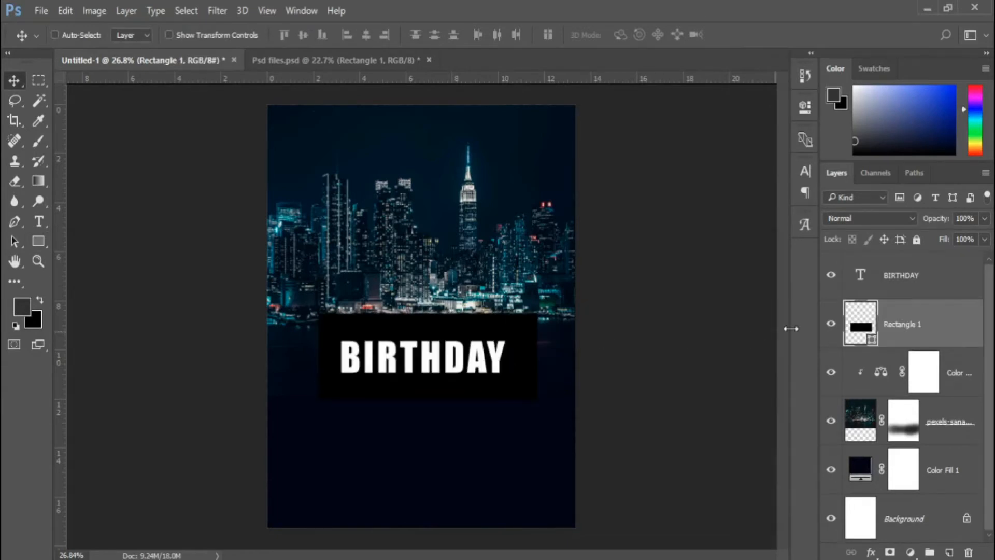
Step: Give the rectangle layer a 7 px inside Stroke in orange #df8402
{"action": "double_click", "coordinate": [966, 325]}
{"action": "left_click_drag", "start_coordinate": [443, 79], "coordinate": [649, 65]}
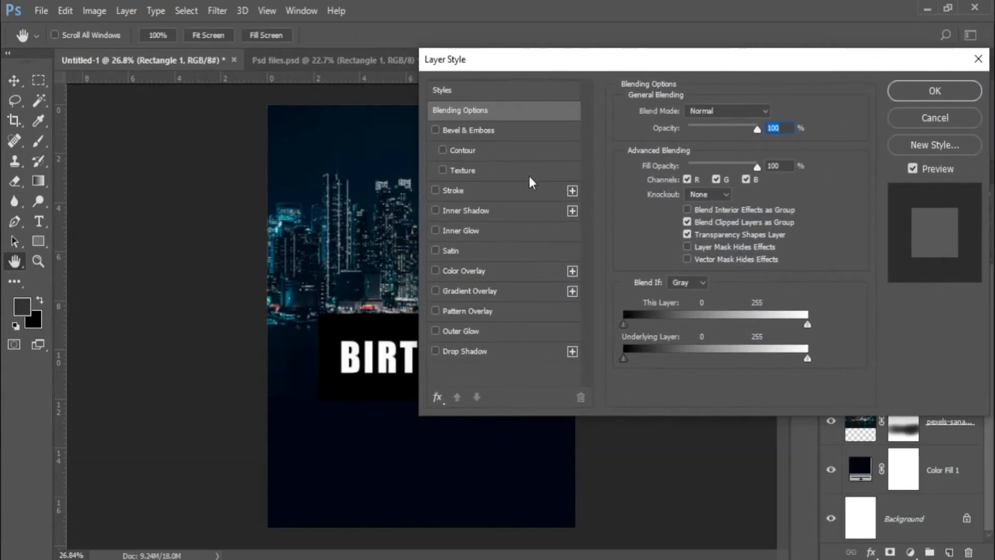
{"action": "left_click", "coordinate": [502, 193]}
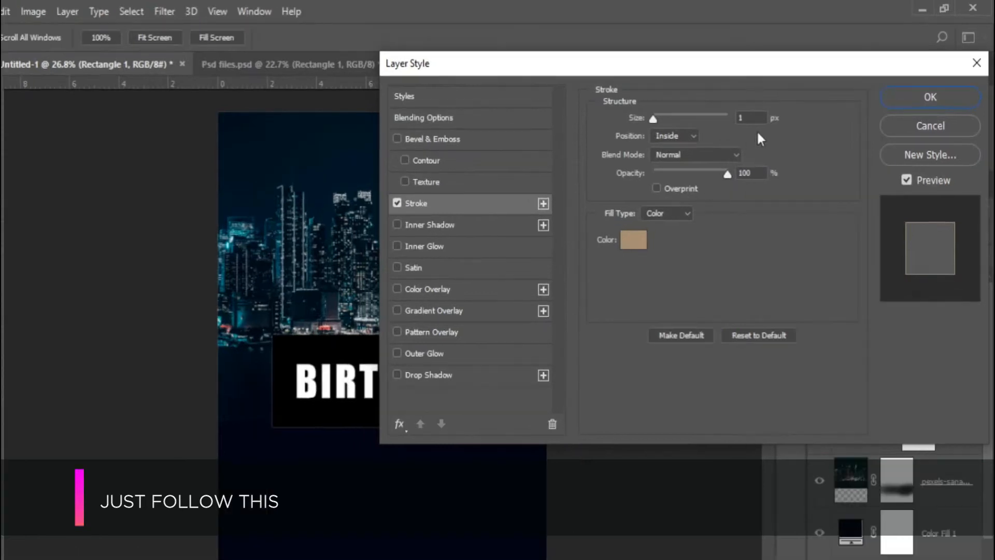
{"action": "left_click", "coordinate": [775, 109]}
{"action": "type", "text": "7"}
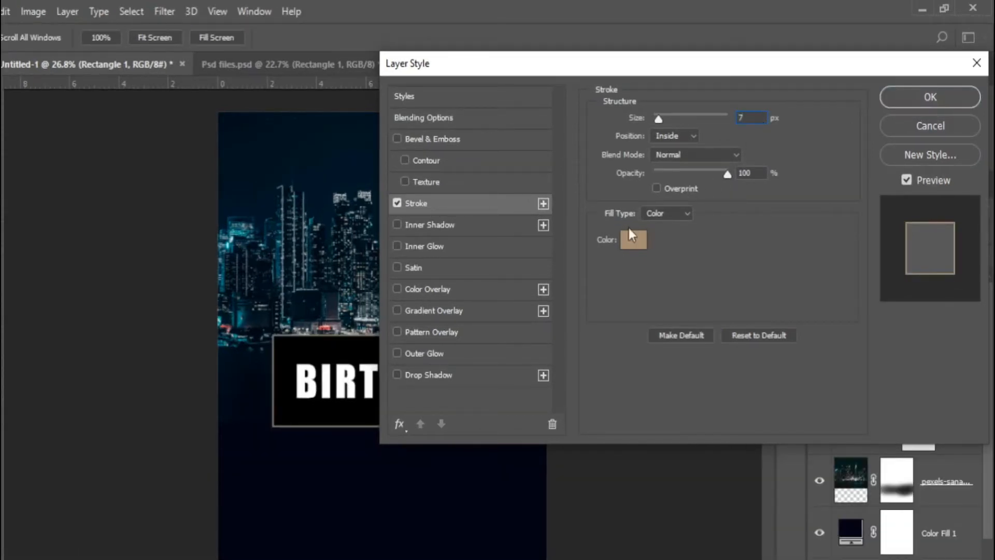
{"action": "left_click", "coordinate": [628, 244]}
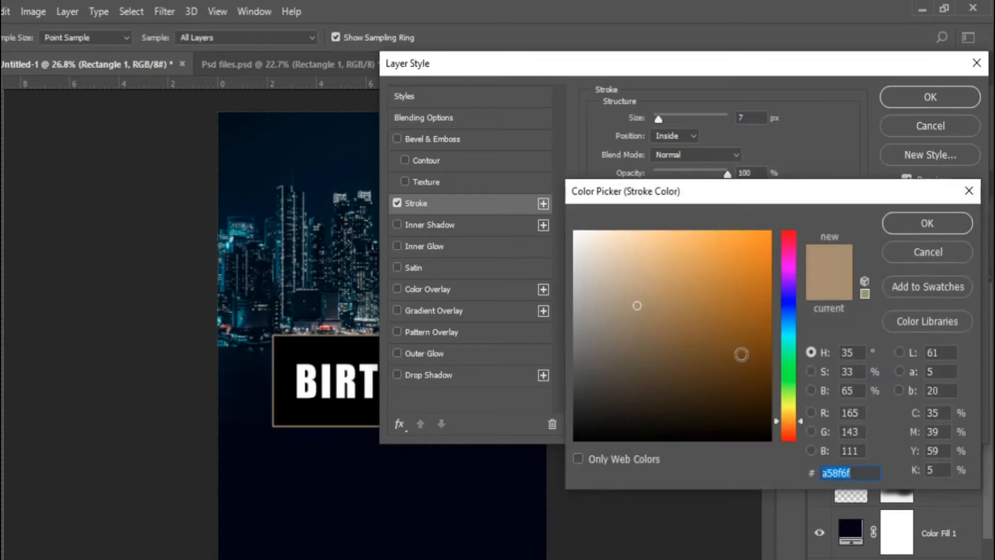
{"action": "type", "text": "d"}
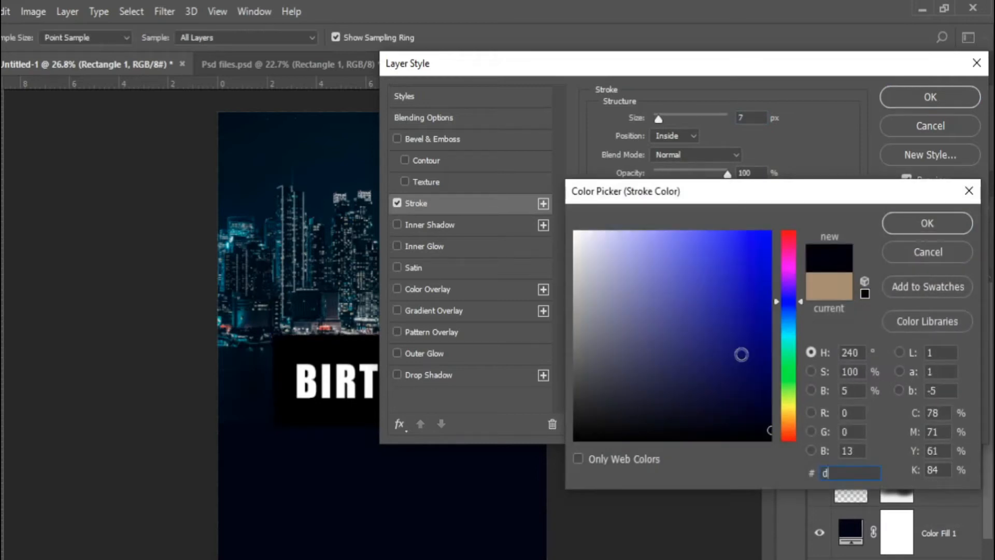
{"action": "type", "text": "f84"}
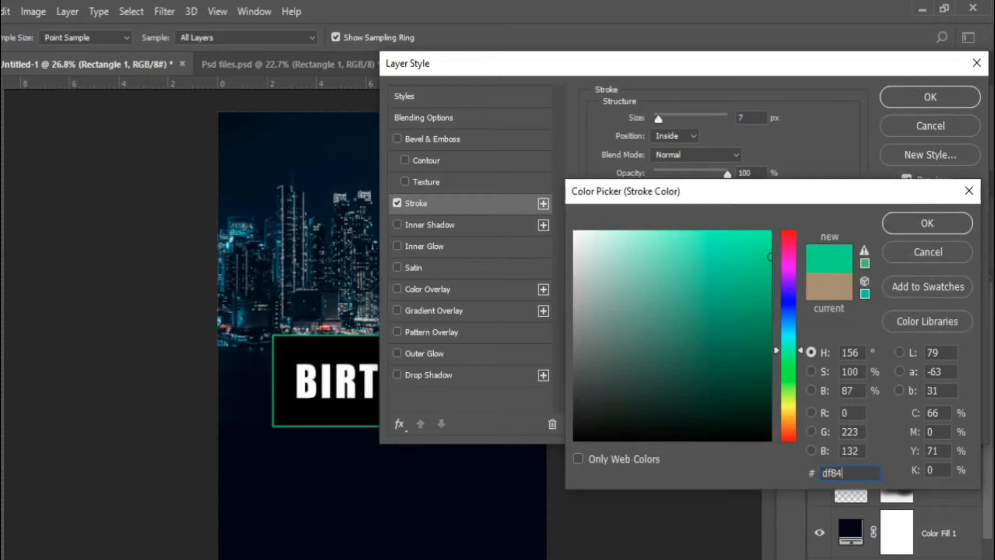
{"action": "type", "text": "02"}
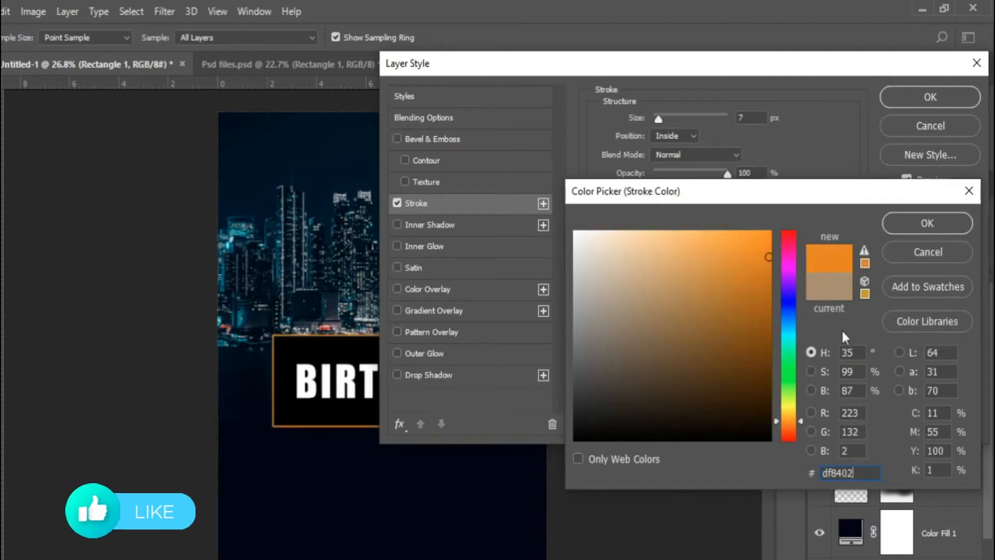
{"action": "left_click", "coordinate": [915, 217]}
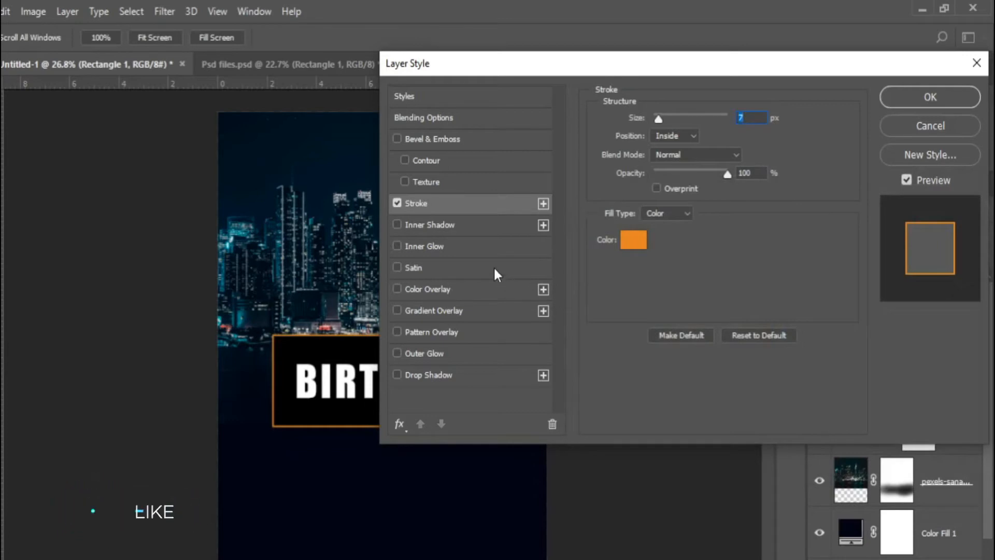
Step: Add an Inner Shadow to the rectangle with 35% opacity, 18 px distance and 16 px size
{"action": "left_click", "coordinate": [443, 225]}
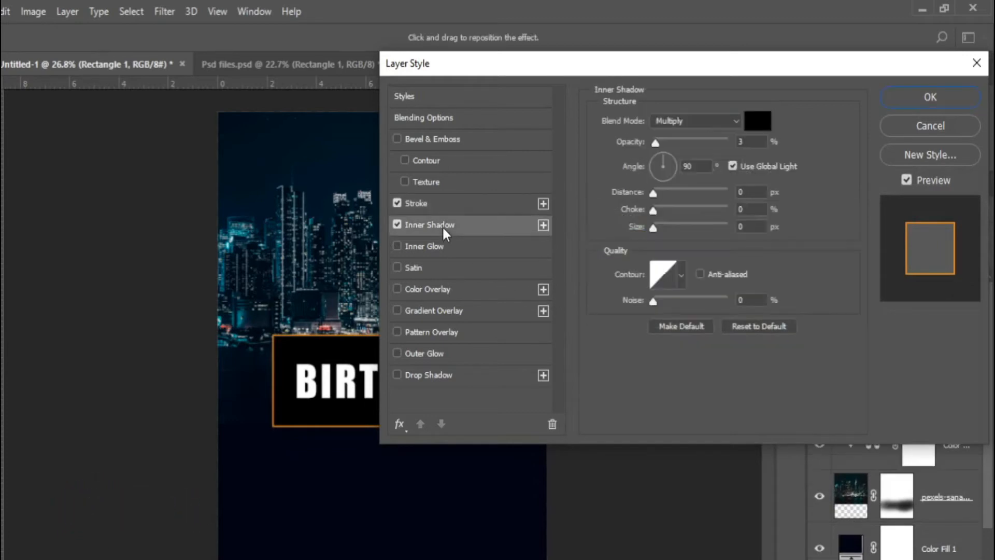
{"action": "left_click", "coordinate": [750, 143]}
{"action": "type", "text": "35"}
{"action": "left_click", "coordinate": [755, 194]}
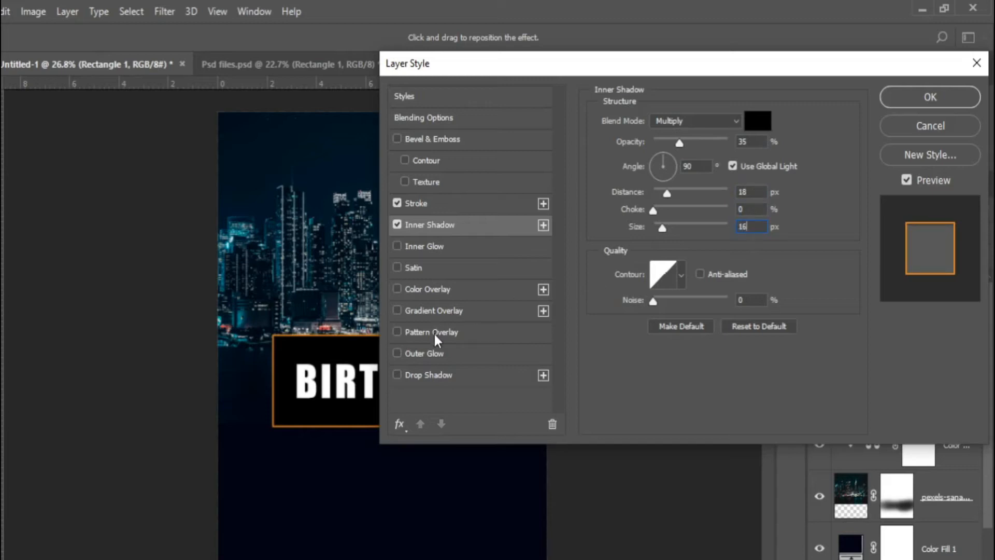
Step: Add a Gradient Overlay to the rectangle and set its gradient's starting colour stop to #683702
{"action": "left_click", "coordinate": [431, 313]}
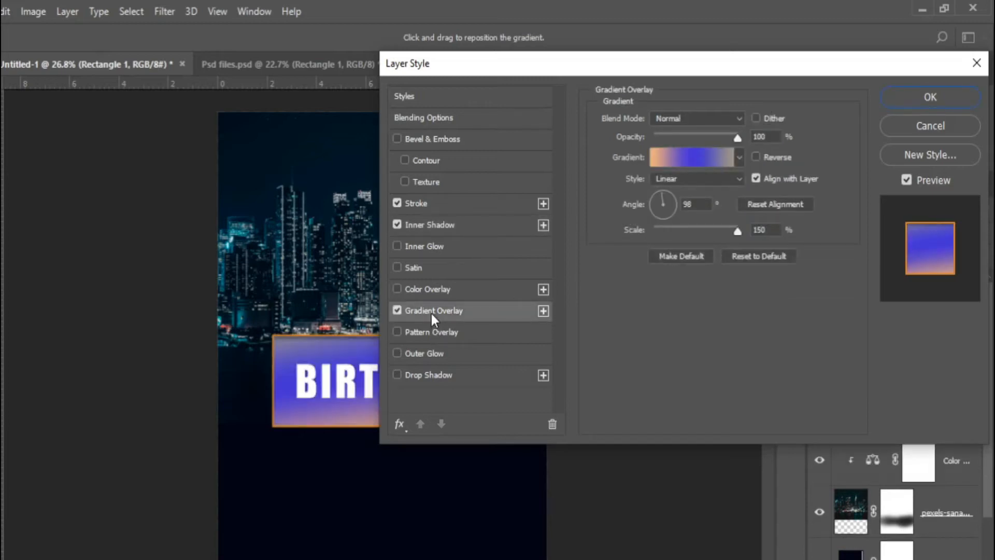
{"action": "left_click", "coordinate": [674, 161]}
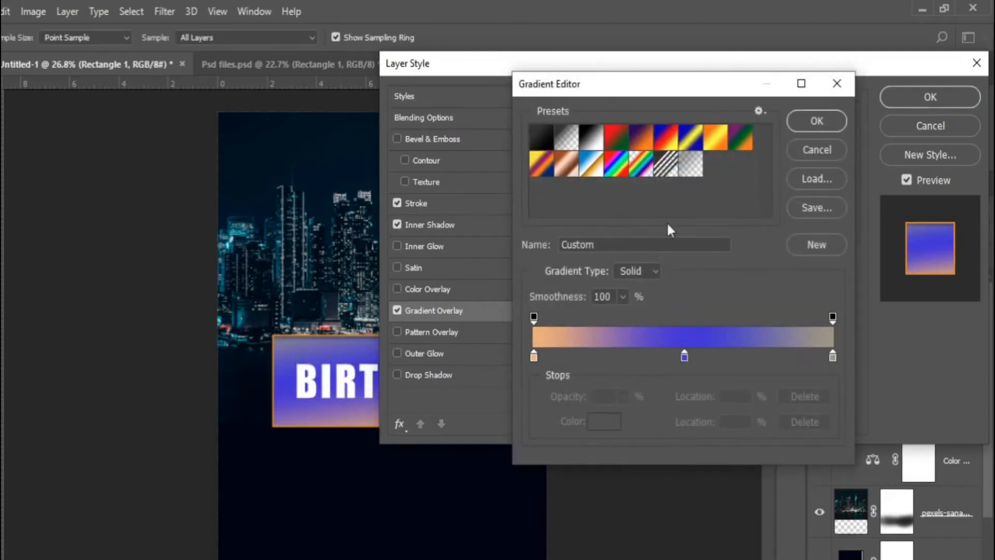
{"action": "left_click", "coordinate": [533, 355]}
{"action": "left_click", "coordinate": [602, 424]}
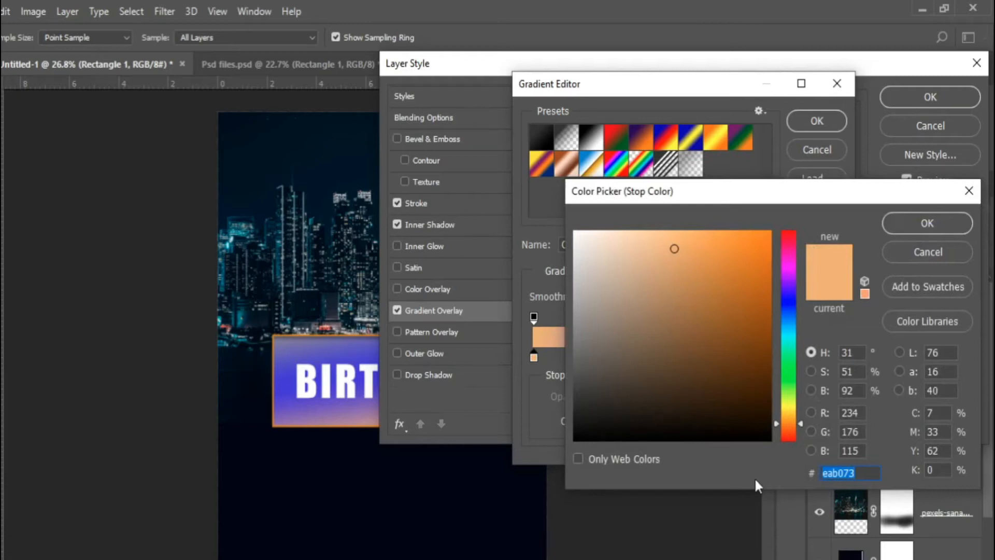
{"action": "type", "text": "68"}
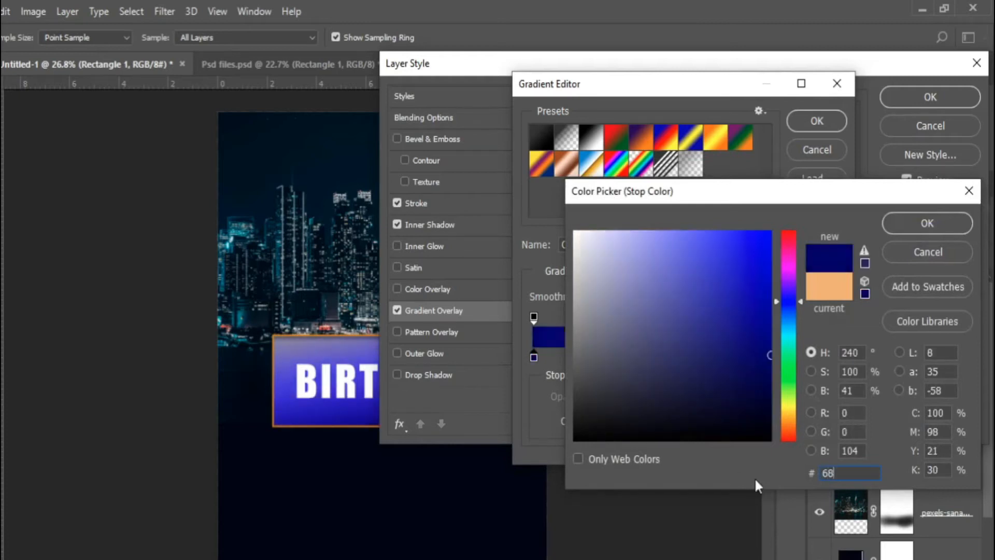
{"action": "type", "text": "3702"}
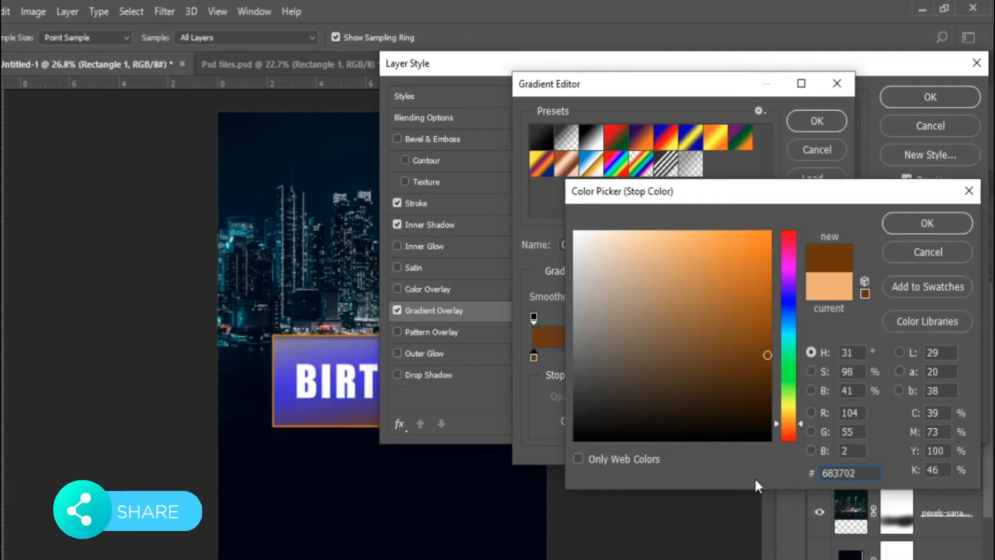
{"action": "left_click", "coordinate": [909, 223]}
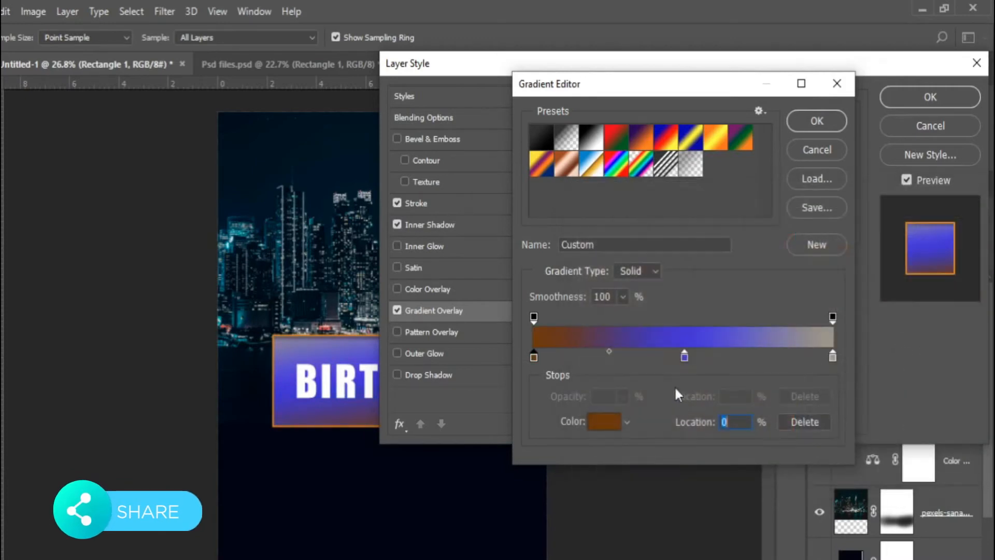
Step: Set the middle colour stop of the rectangle's gradient to #bb8127
{"action": "left_click", "coordinate": [684, 356]}
{"action": "left_click", "coordinate": [594, 420]}
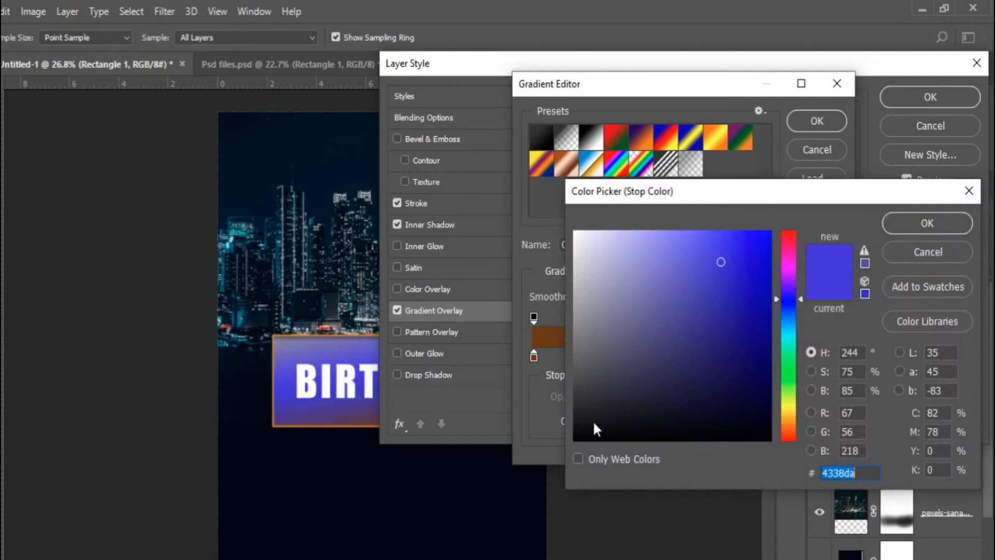
{"action": "type", "text": "b"}
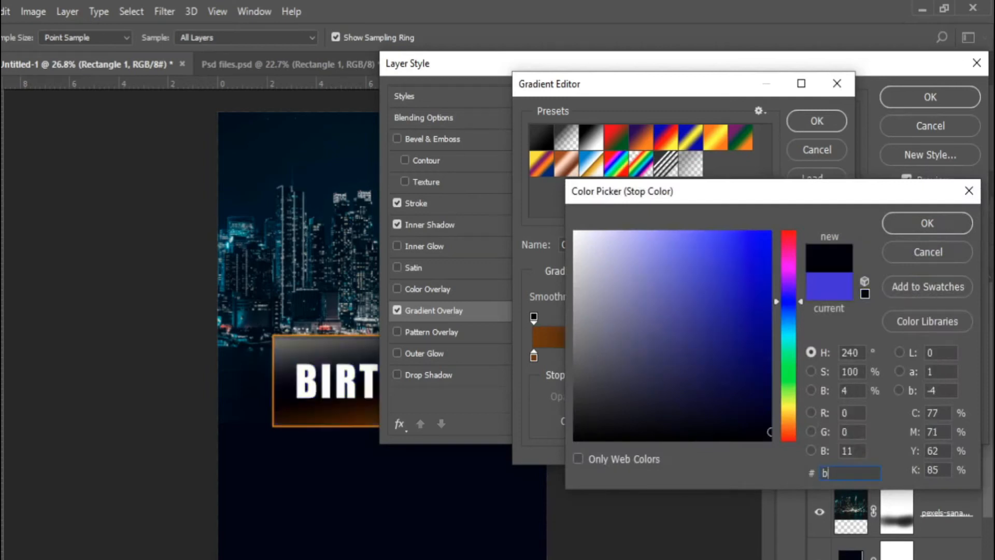
{"action": "type", "text": "b8"}
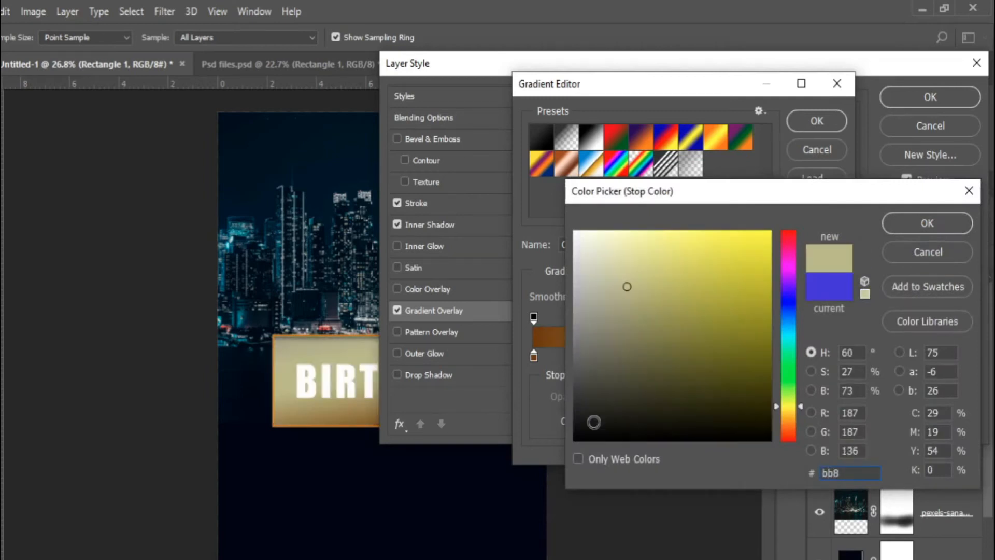
{"action": "type", "text": "127"}
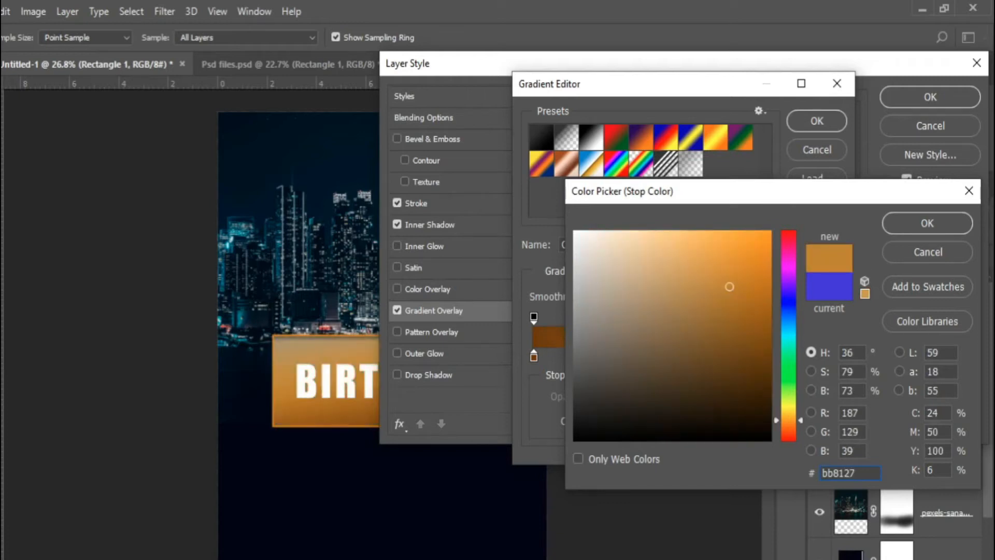
{"action": "left_click", "coordinate": [931, 233]}
Step: Set the end colour stop of the rectangle's gradient to #f1d58b and accept the gradient
{"action": "left_click", "coordinate": [832, 356]}
{"action": "left_click", "coordinate": [605, 422]}
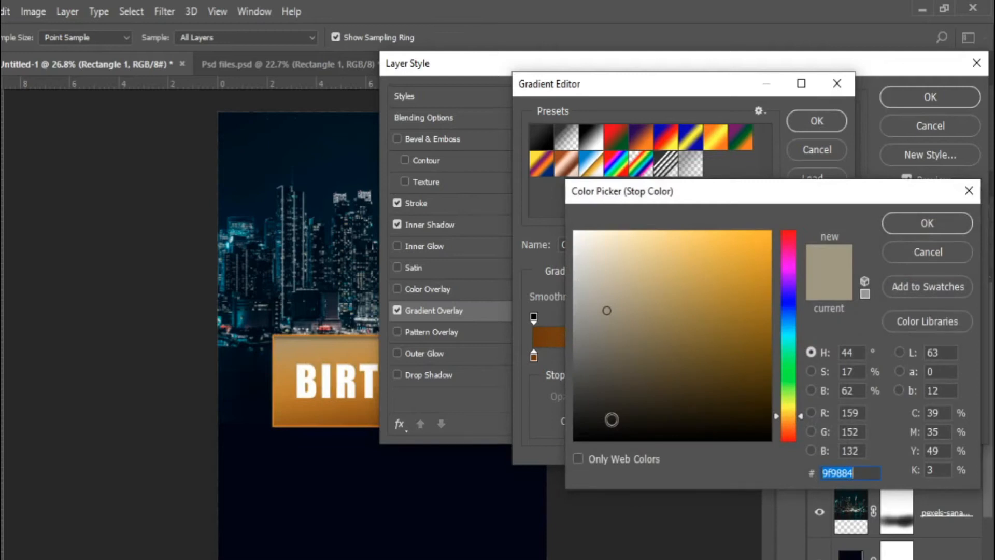
{"action": "type", "text": "f1"}
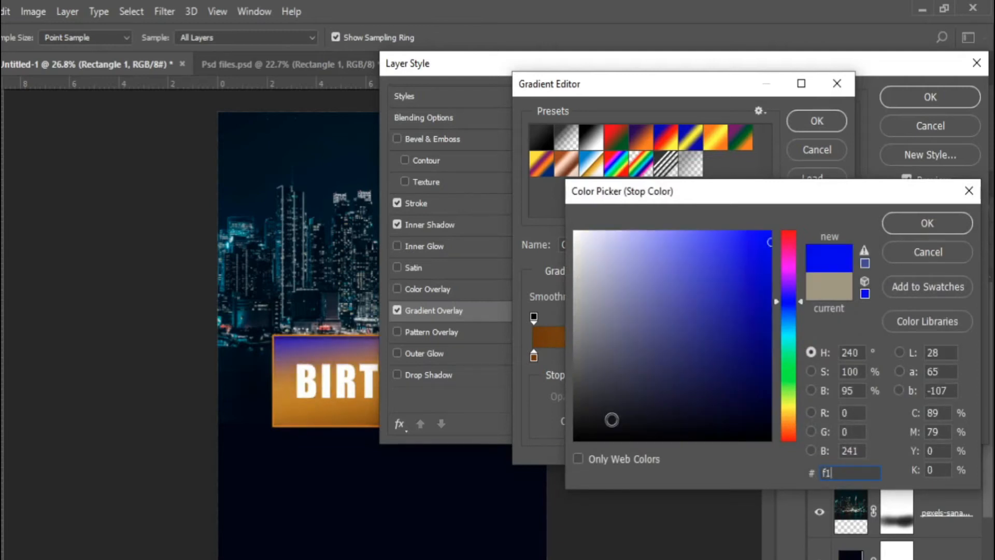
{"action": "type", "text": "d5"}
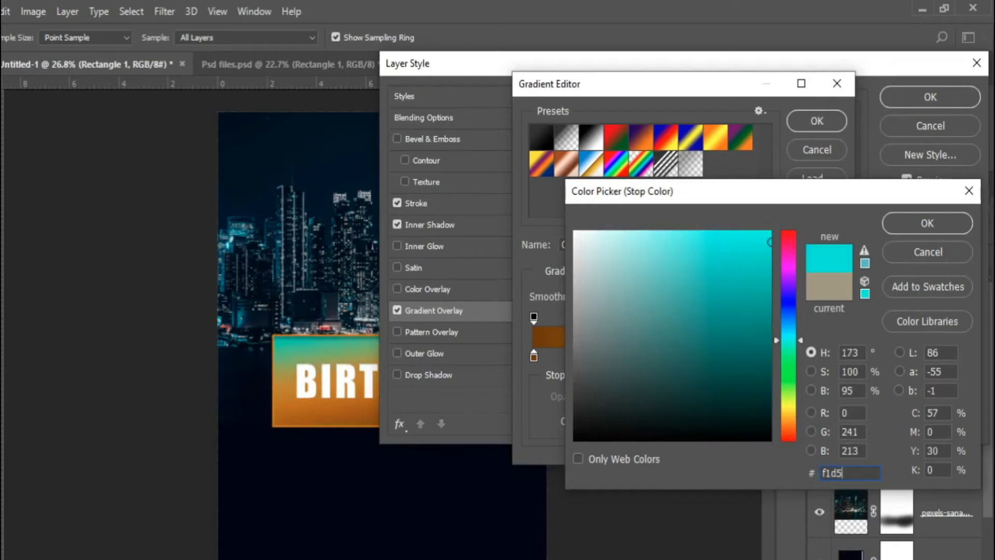
{"action": "type", "text": "8b"}
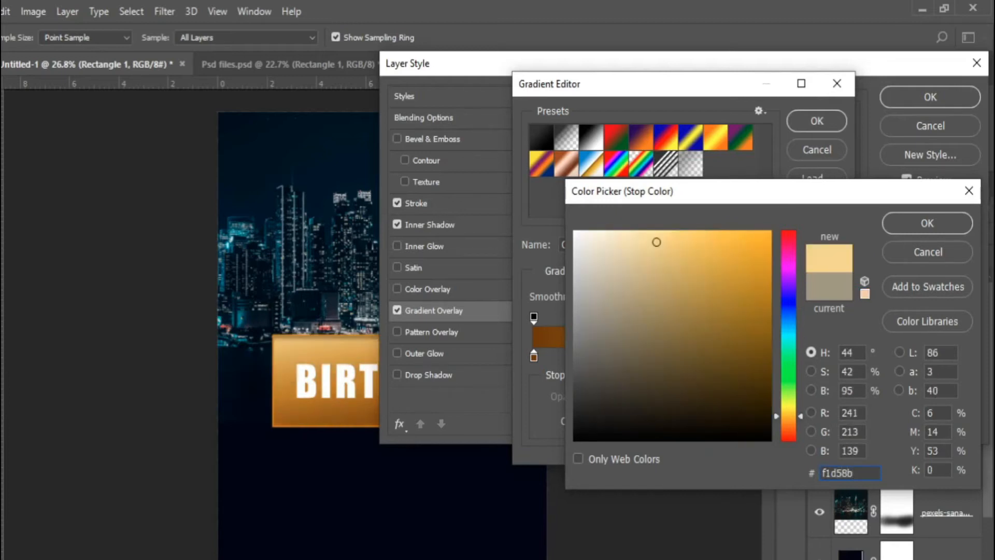
{"action": "left_click", "coordinate": [937, 227]}
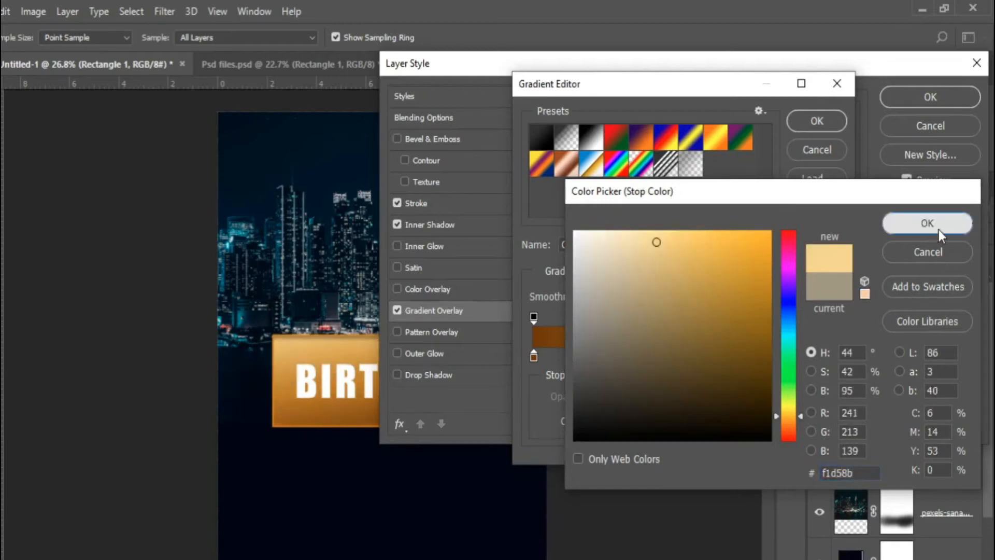
{"action": "left_click", "coordinate": [806, 120]}
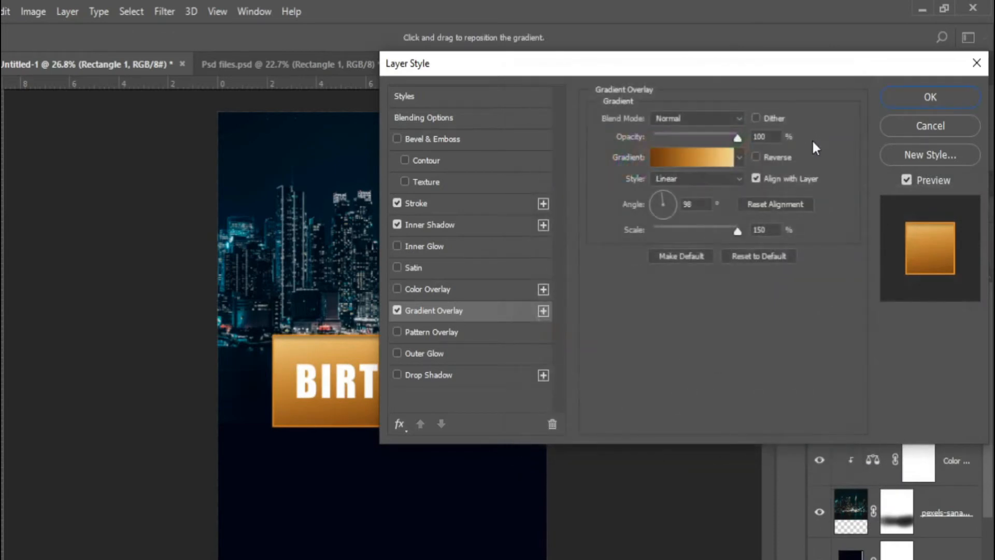
Step: Add a Drop Shadow to the rectangle with 29% opacity, 133° angle, 31 px distance, 29% spread and 62 px size
{"action": "left_click", "coordinate": [449, 377]}
{"action": "left_click", "coordinate": [754, 142]}
{"action": "key", "text": "BackSpace"}
{"action": "key", "text": "BackSpace"}
{"action": "type", "text": "29"}
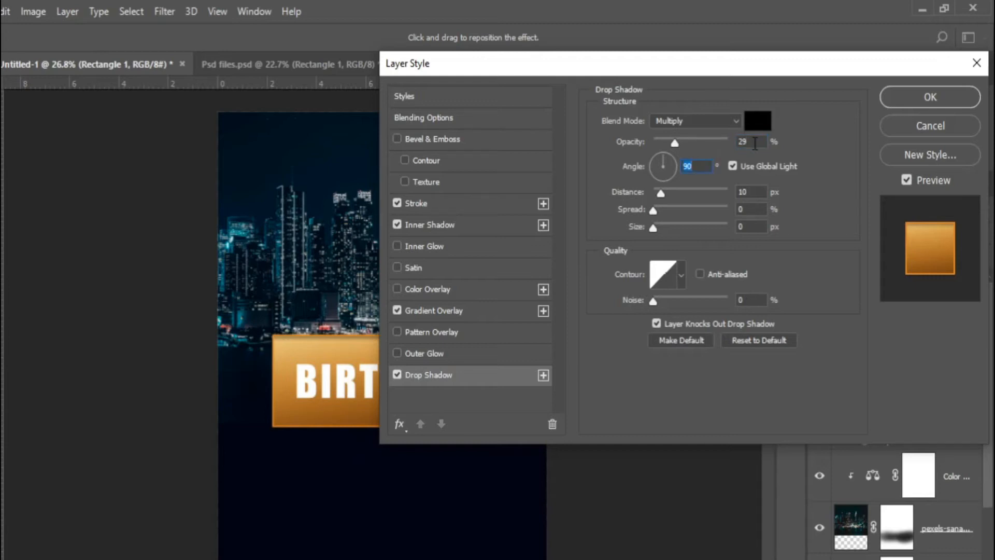
{"action": "type", "text": "133"}
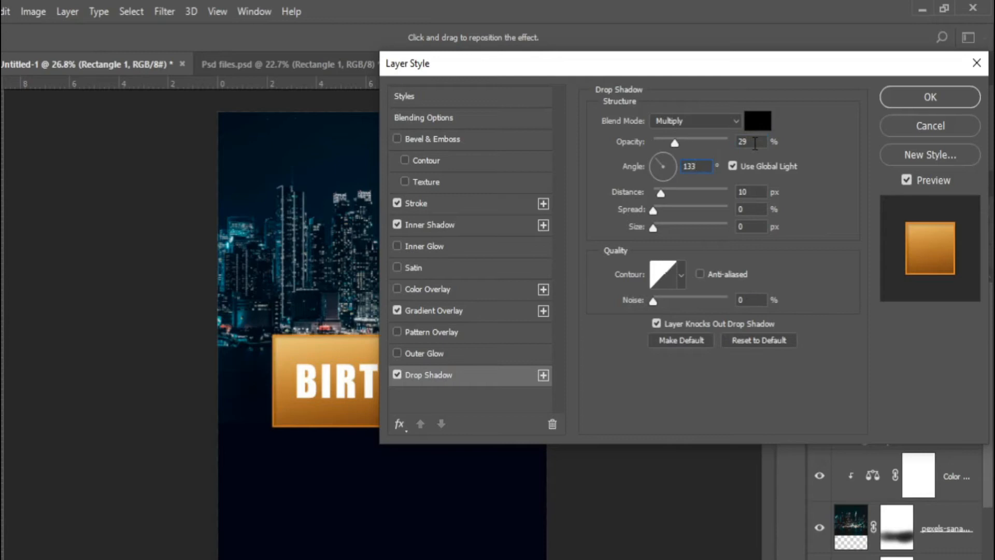
{"action": "type", "text": "31"}
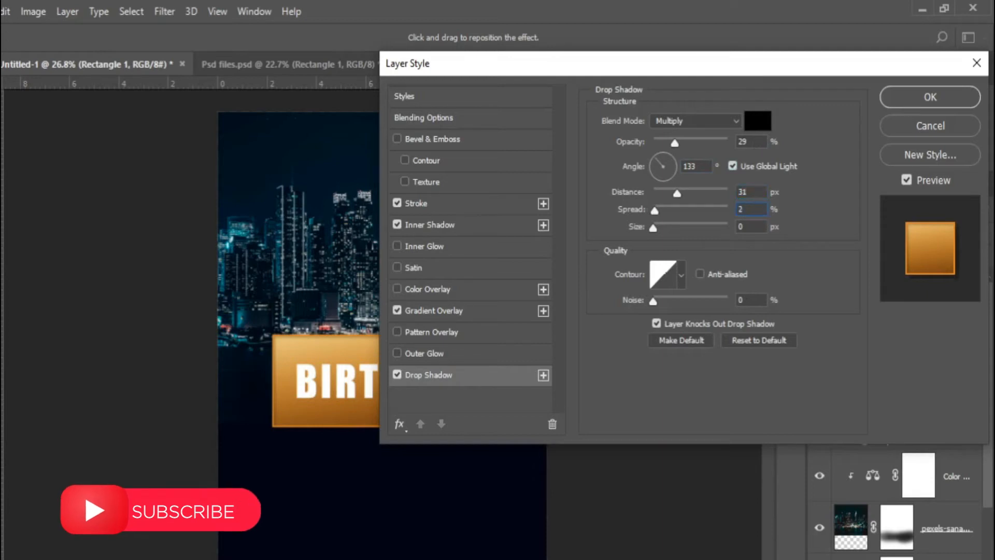
{"action": "type", "text": "29"}
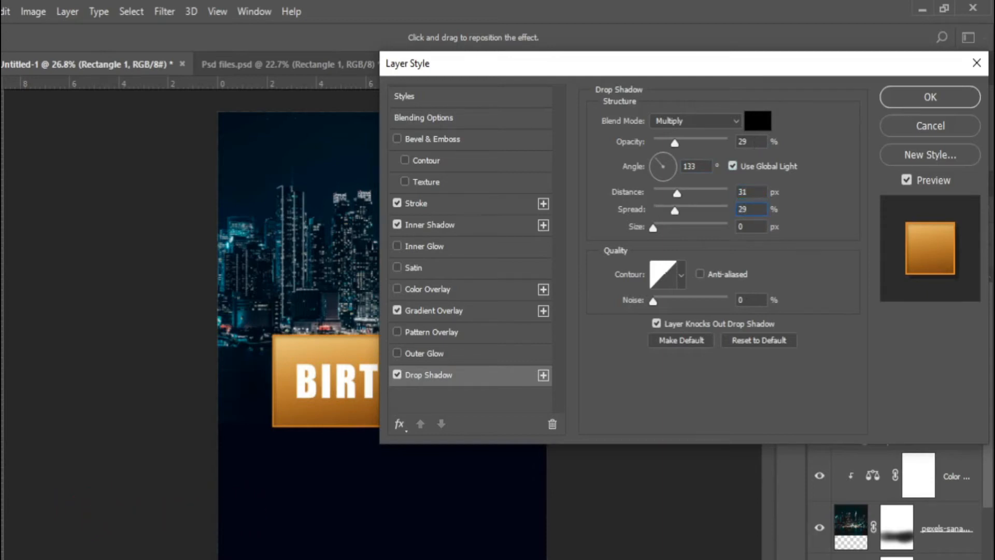
{"action": "double_click", "coordinate": [749, 228]}
{"action": "key", "text": "BackSpace"}
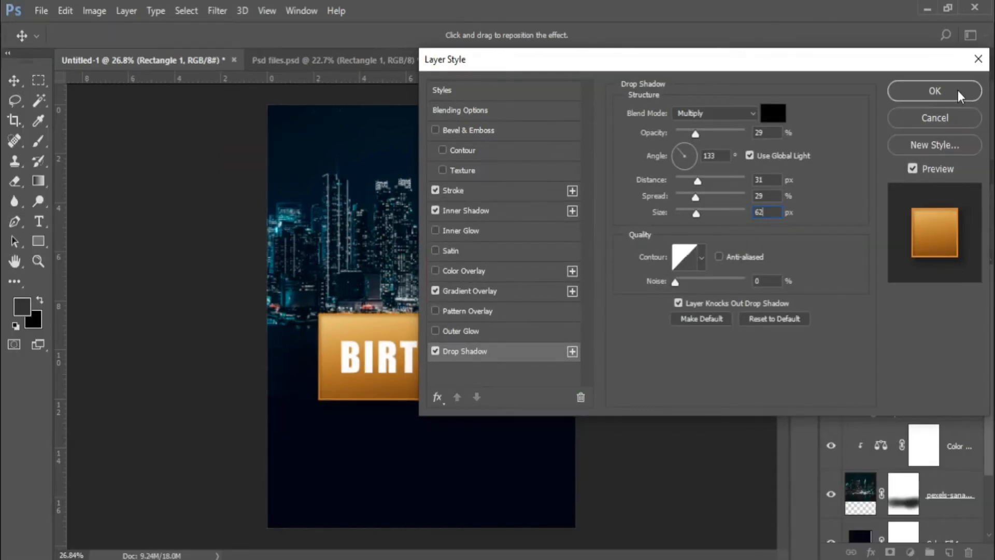
{"action": "left_click", "coordinate": [957, 91]}
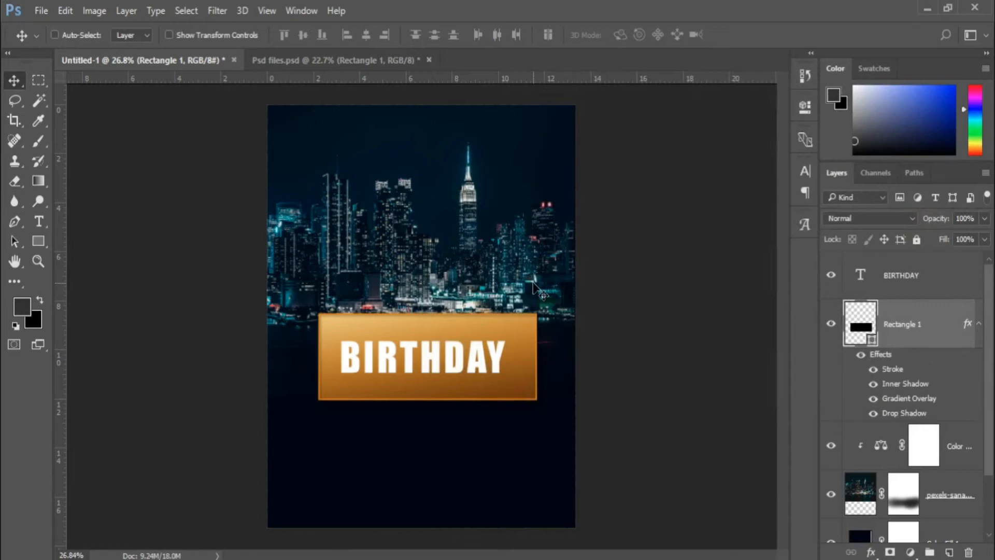
Step: Rasterize the rectangle layer, cut the BIRTHDAY lettering out of it using the text's outline as selection, and hide the BIRTHDAY text layer
{"action": "scroll", "coordinate": [480, 284], "scroll_direction": "down", "scroll_amount": 1}
{"action": "left_click", "coordinate": [927, 287]}
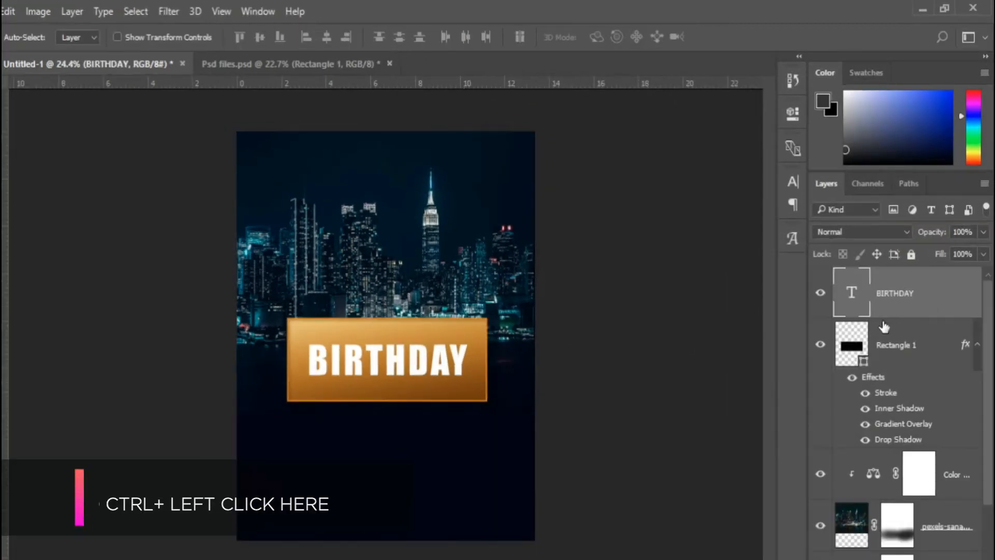
{"action": "left_click", "coordinate": [851, 305], "text": "ctrl"}
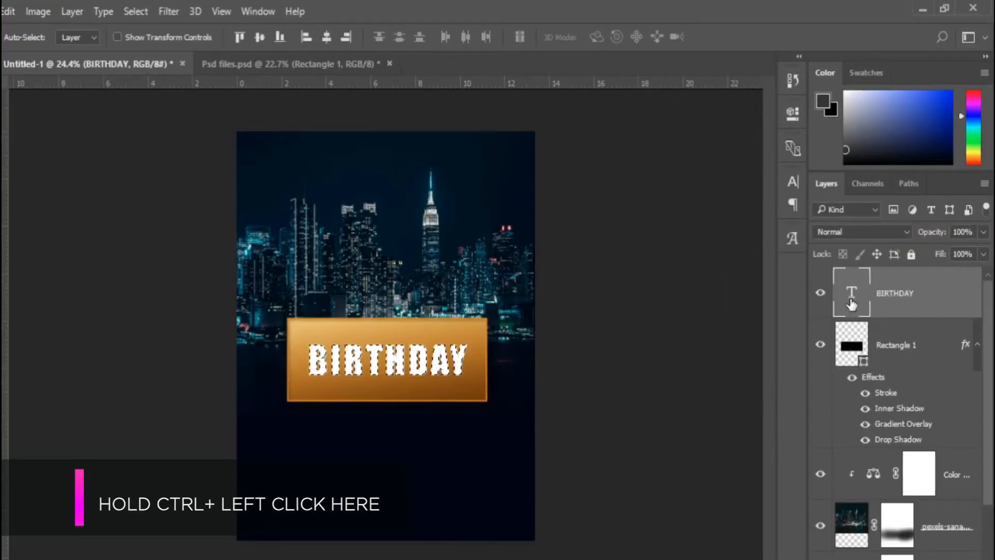
{"action": "left_click", "coordinate": [902, 362]}
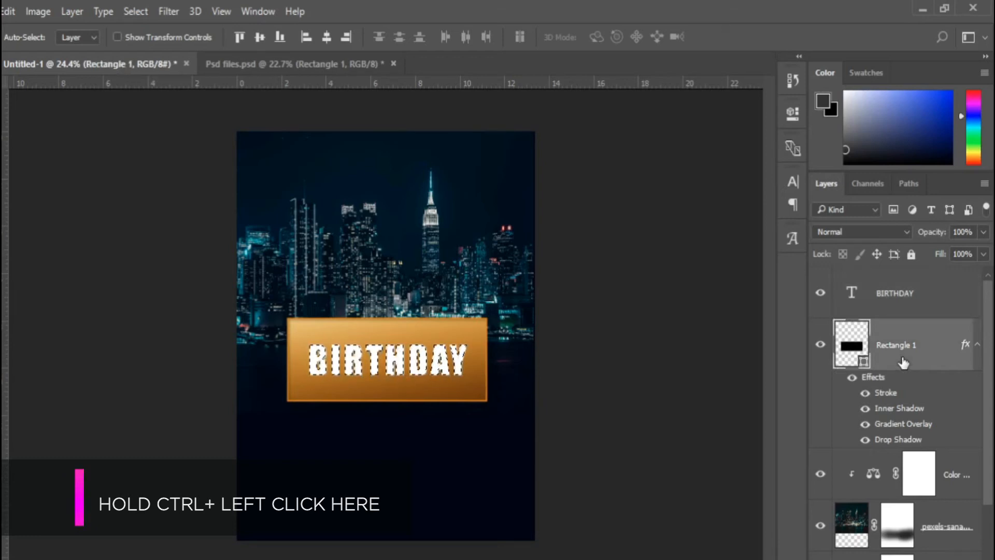
{"action": "right_click", "coordinate": [910, 349]}
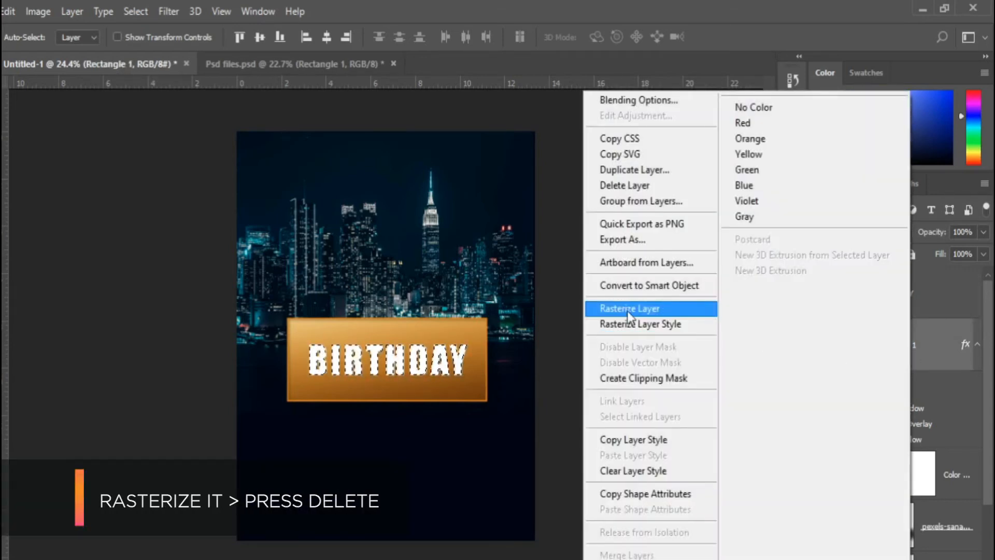
{"action": "left_click", "coordinate": [627, 309]}
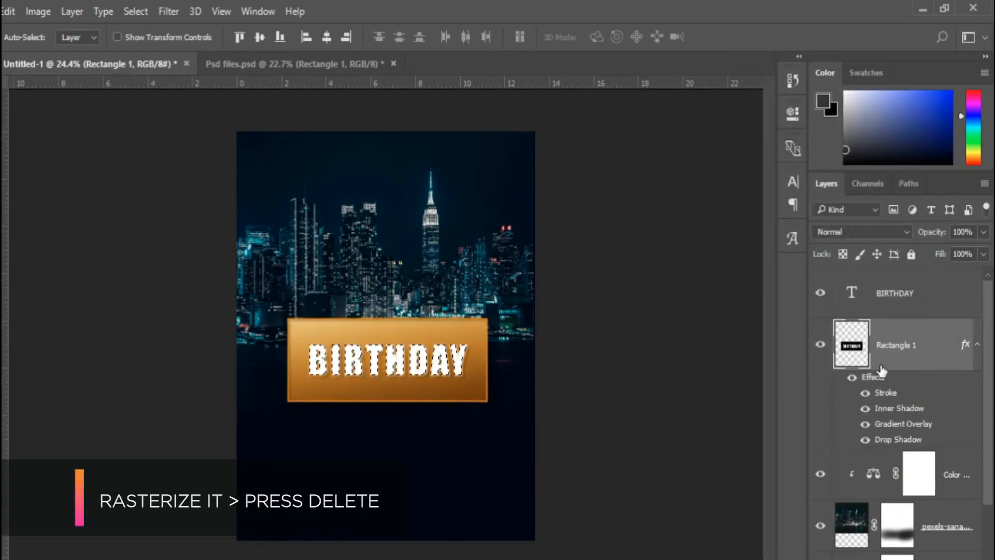
{"action": "left_click", "coordinate": [820, 293]}
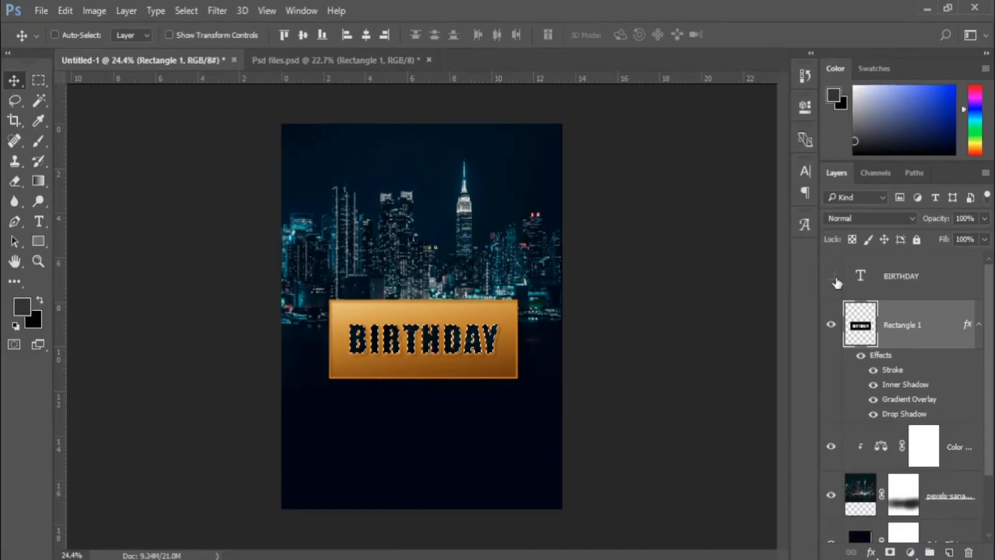
Step: Clear the selection and scale the cut-out gold rectangle down slightly, centred across the poster
{"action": "scroll", "coordinate": [440, 372], "scroll_direction": "up", "scroll_amount": 2}
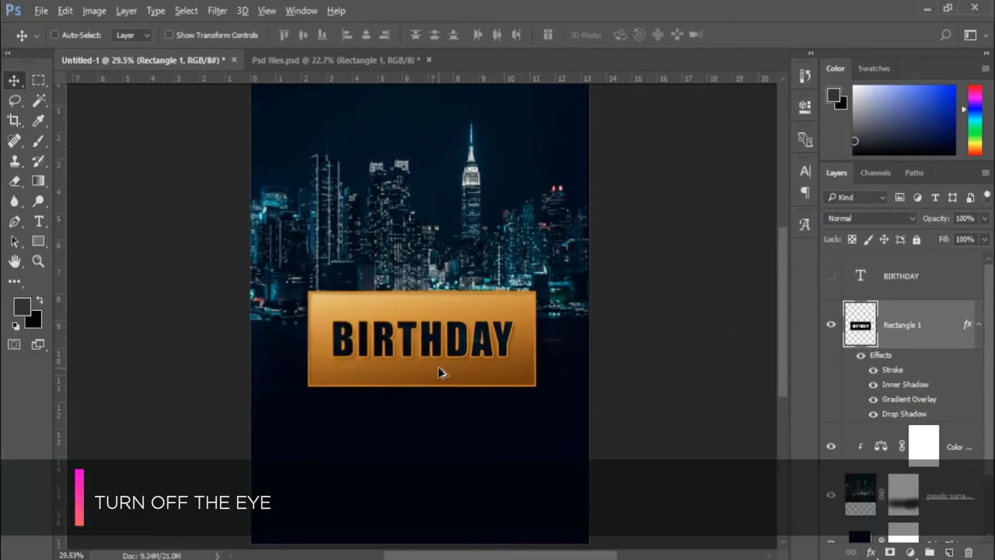
{"action": "scroll", "coordinate": [440, 372], "scroll_direction": "up", "scroll_amount": 1}
{"action": "left_click_drag", "start_coordinate": [456, 375], "coordinate": [459, 372]}
{"action": "scroll", "coordinate": [458, 371], "scroll_direction": "down", "scroll_amount": 1}
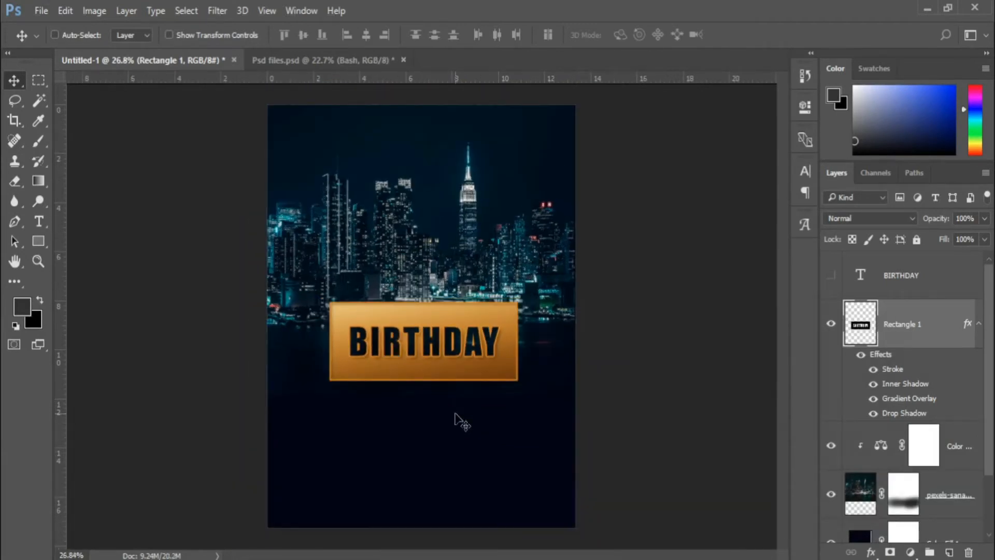
Step: Add the white text "Bash" in 40 pt Aguafina Script over the lower edge of the gold rectangle
{"action": "key", "text": "t"}
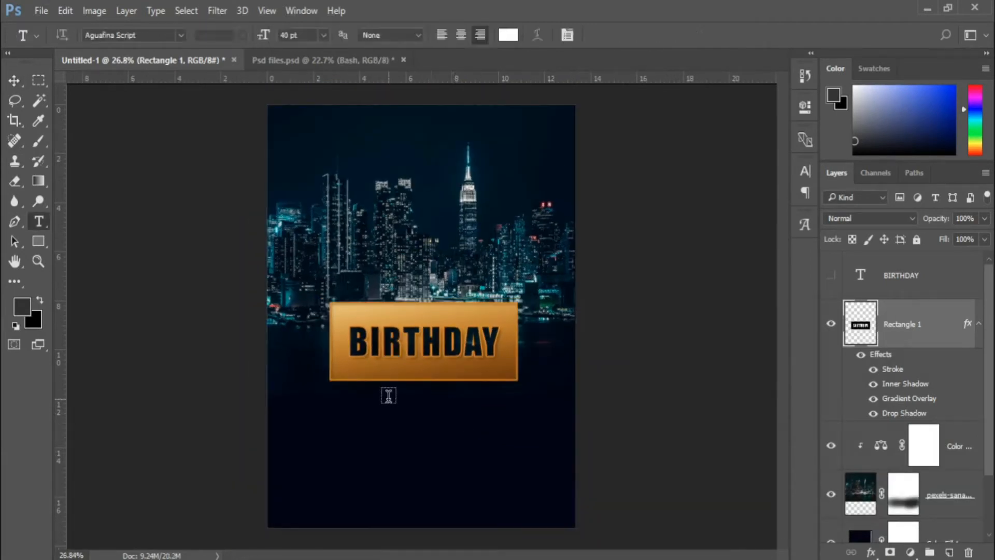
{"action": "left_click", "coordinate": [388, 395]}
{"action": "type", "text": "B"}
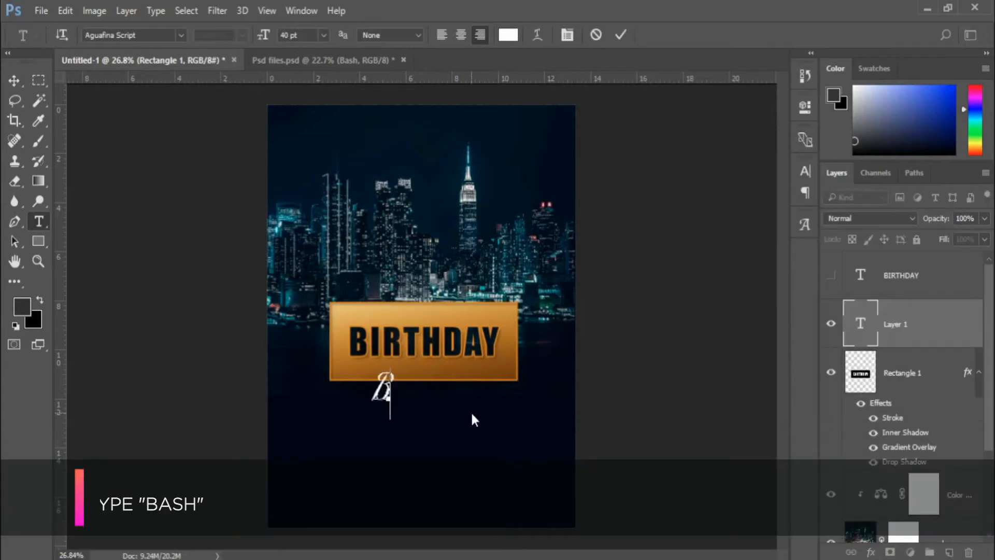
{"action": "type", "text": "ash"}
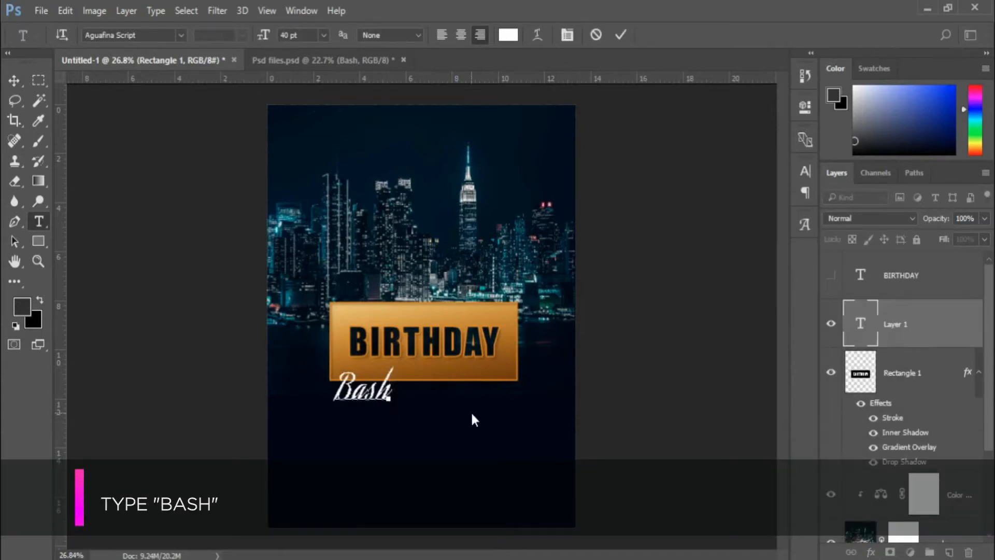
{"action": "key", "text": "ctrl+Return"}
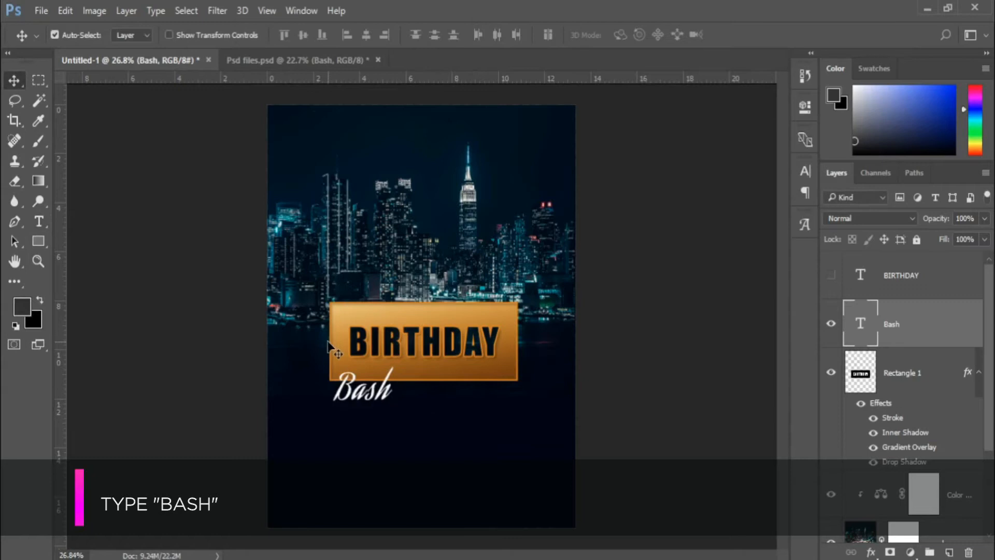
Step: Tilt the "Bash" text slightly upward and move it toward the middle of the rectangle's lower edge
{"action": "key", "text": "ctrl+t"}
{"action": "left_click_drag", "start_coordinate": [408, 435], "coordinate": [428, 399]}
{"action": "key", "text": "Escape"}
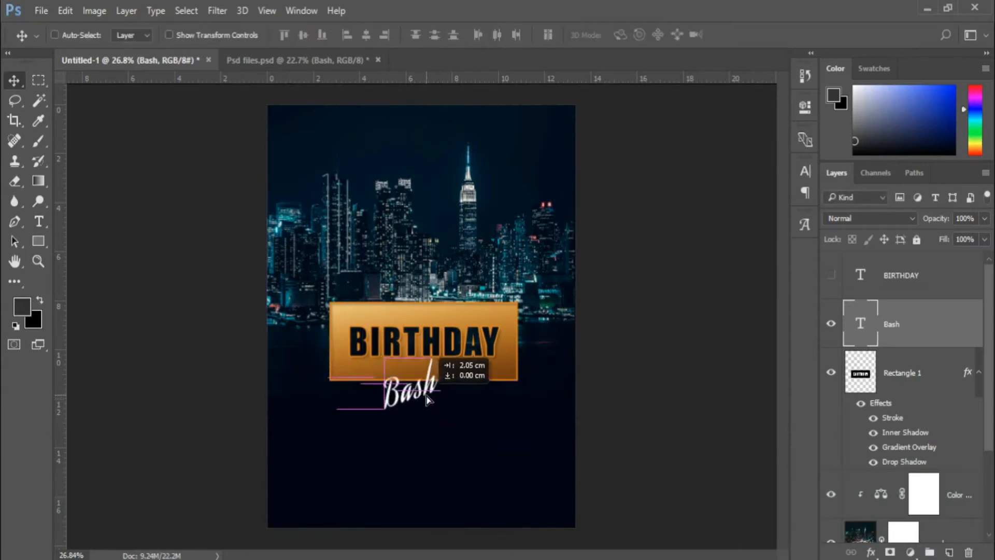
Step: Reduce the "Bash" text to 36 pt and place it just below the BIRTHDAY lettering
{"action": "key", "text": "t"}
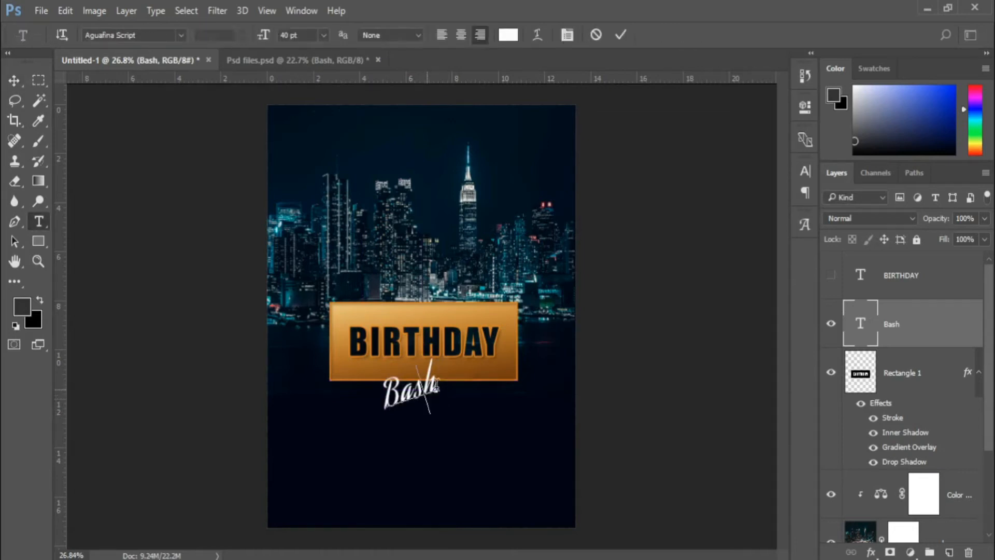
{"action": "double_click", "coordinate": [372, 406]}
{"action": "left_click_drag", "start_coordinate": [266, 41], "coordinate": [260, 40]}
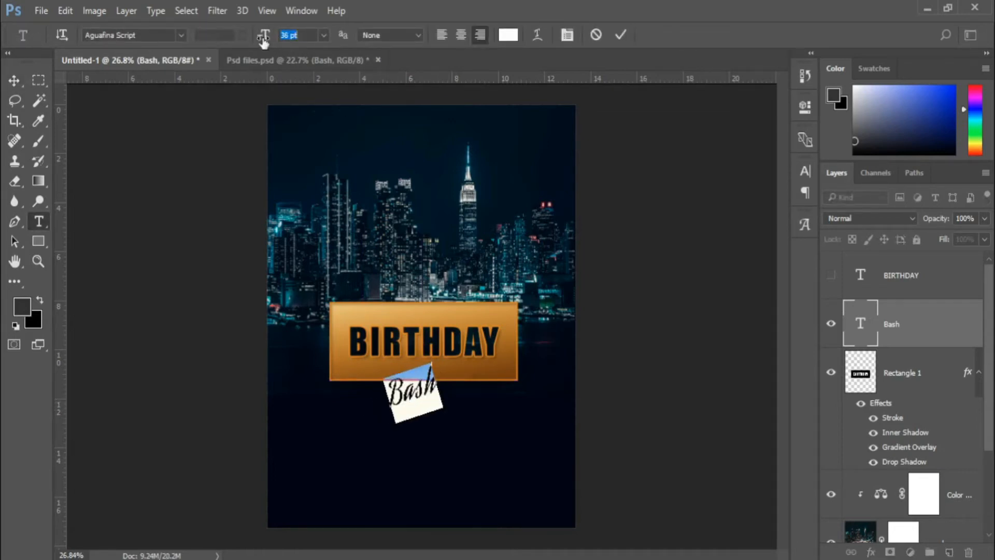
{"action": "left_click", "coordinate": [21, 84]}
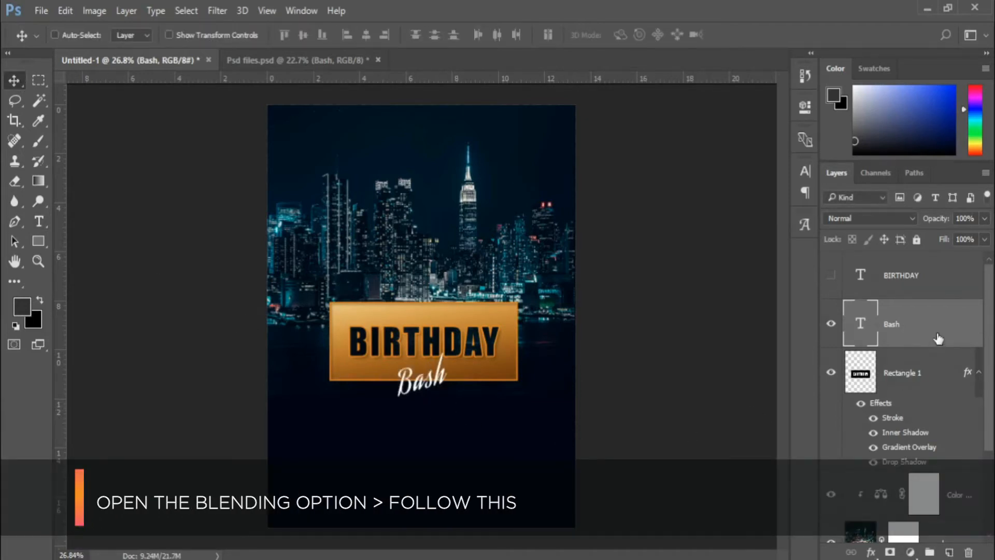
Step: Add a Gradient Overlay to the Bash text layer and set its gradient's starting colour stop to #a55602
{"action": "double_click", "coordinate": [920, 343]}
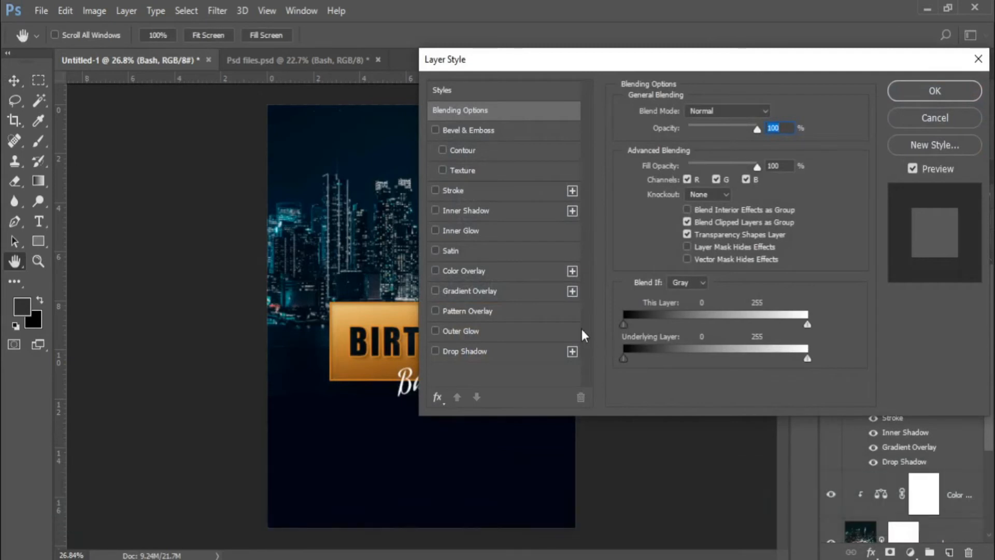
{"action": "left_click", "coordinate": [502, 291]}
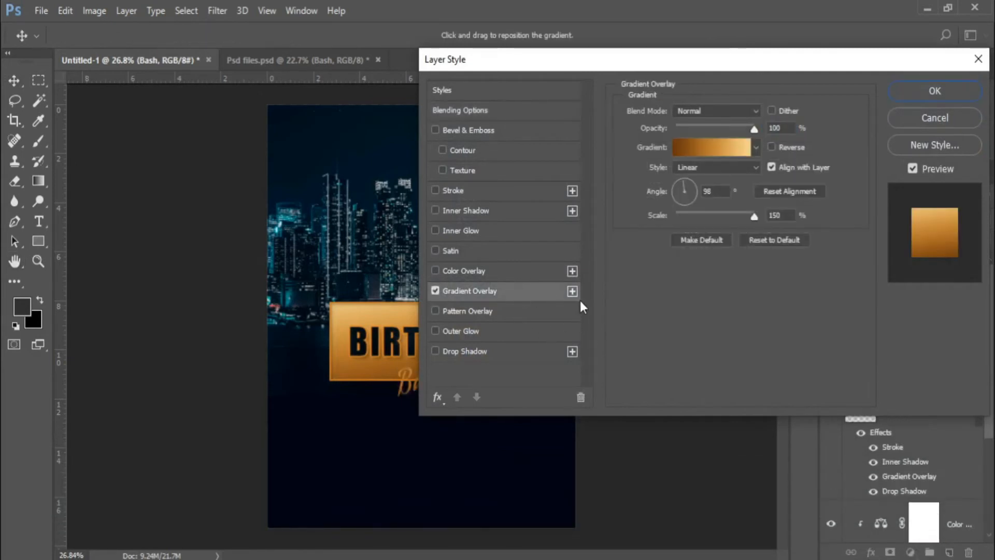
{"action": "left_click", "coordinate": [685, 150]}
{"action": "left_click", "coordinate": [564, 334]}
{"action": "left_click", "coordinate": [629, 394]}
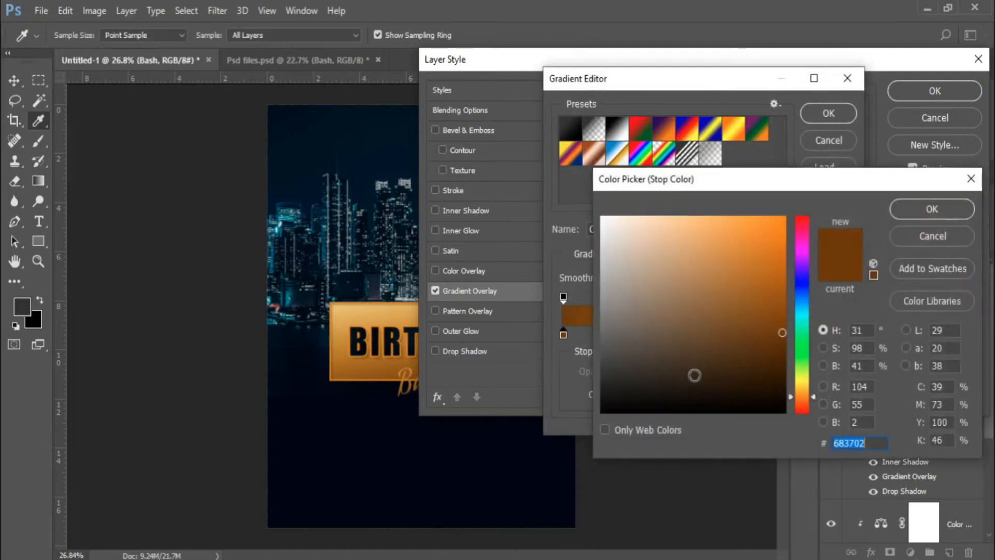
{"action": "type", "text": "a"}
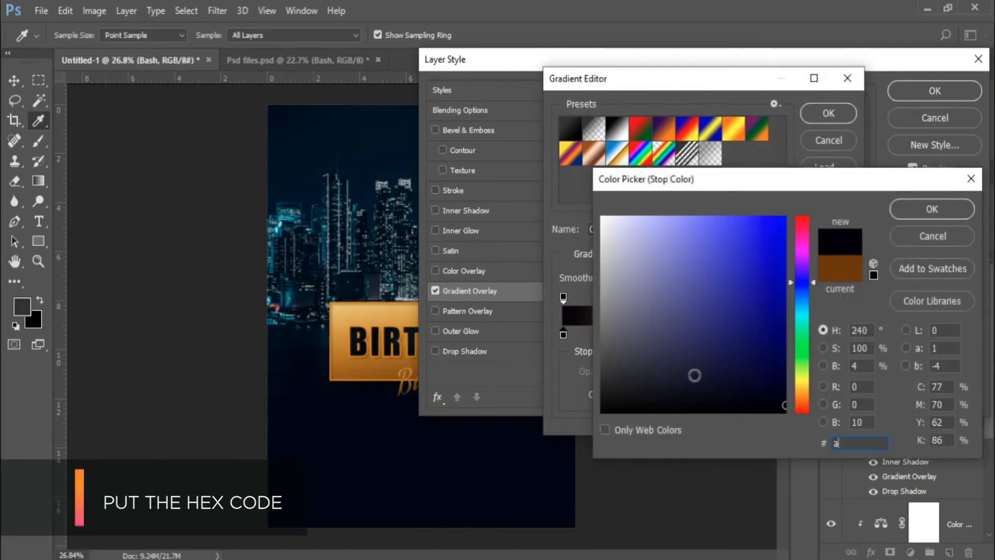
{"action": "type", "text": "55602"}
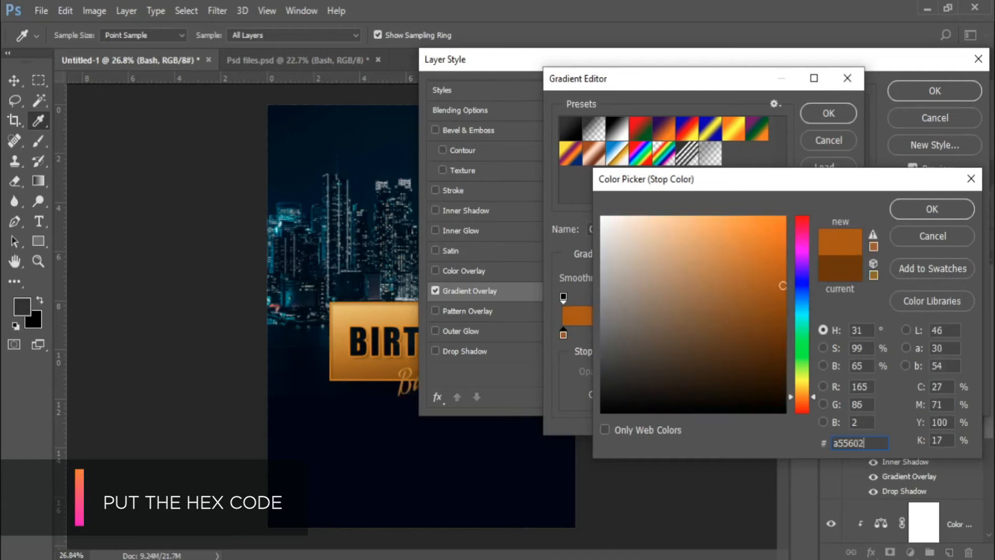
{"action": "left_click", "coordinate": [931, 209]}
Step: Set the middle colour stop of the Bash text's gradient to #da9b38
{"action": "left_click", "coordinate": [704, 335]}
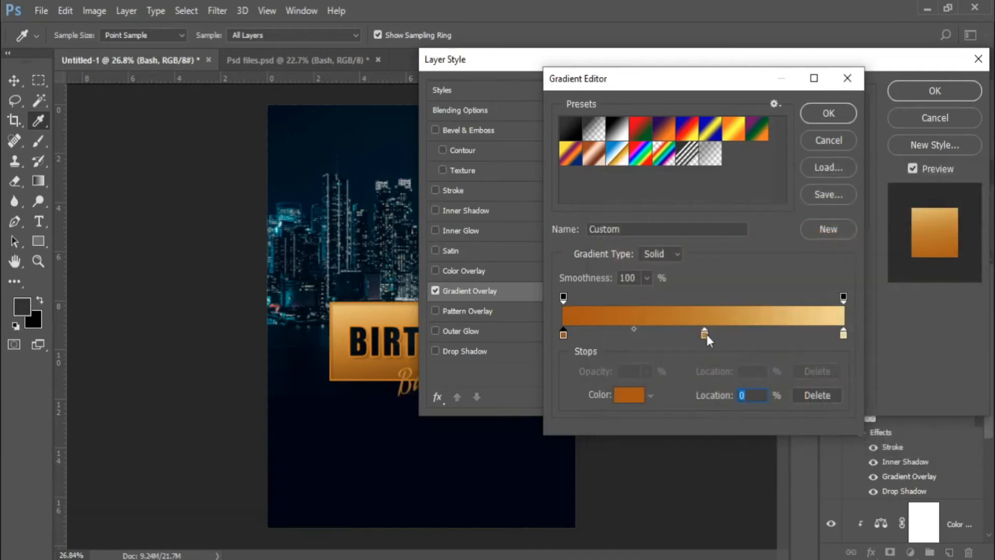
{"action": "left_click", "coordinate": [630, 395]}
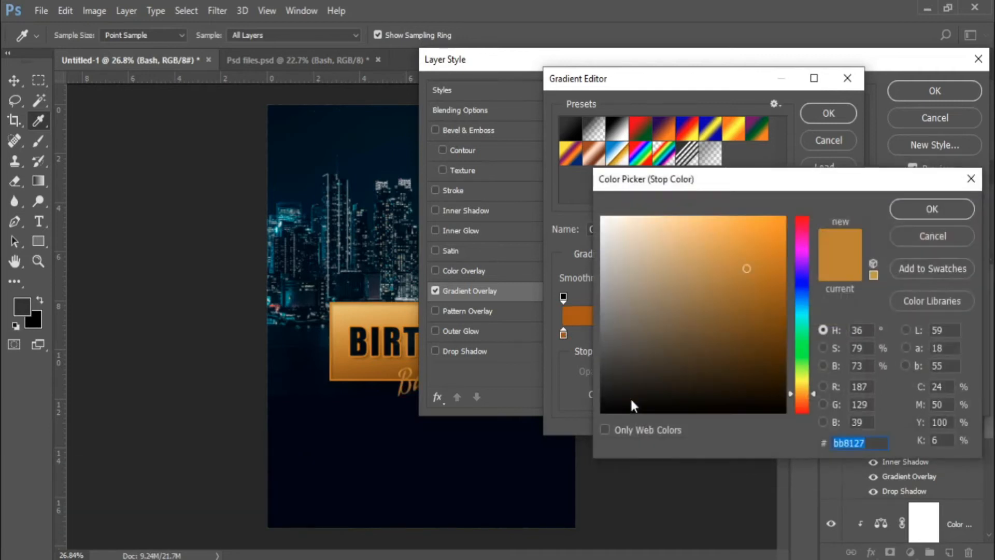
{"action": "type", "text": "d"}
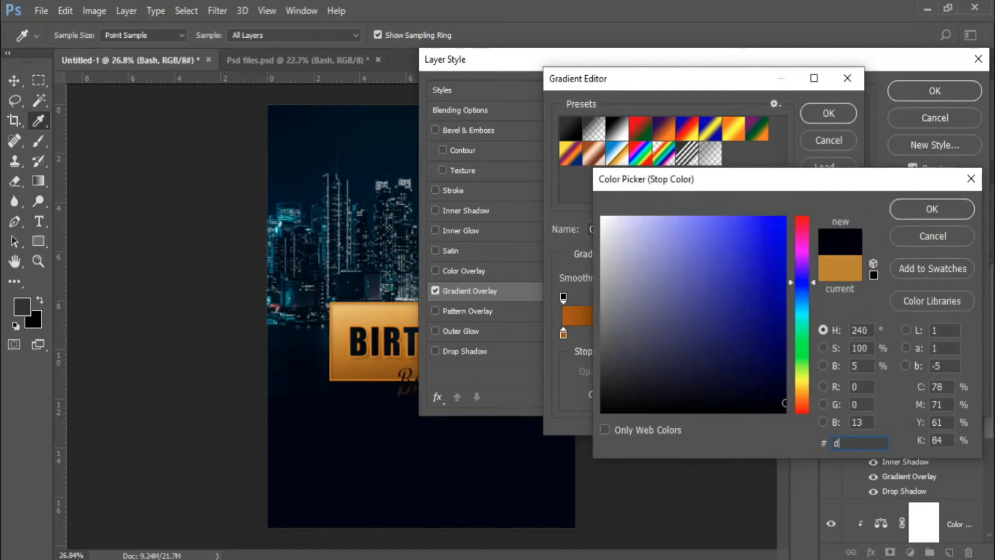
{"action": "type", "text": "a9"}
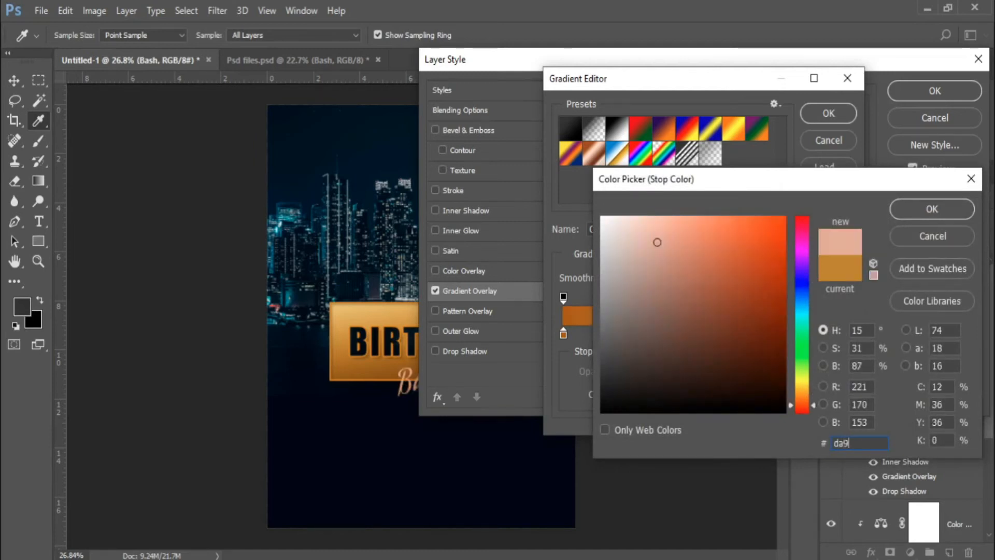
{"action": "type", "text": "b38"}
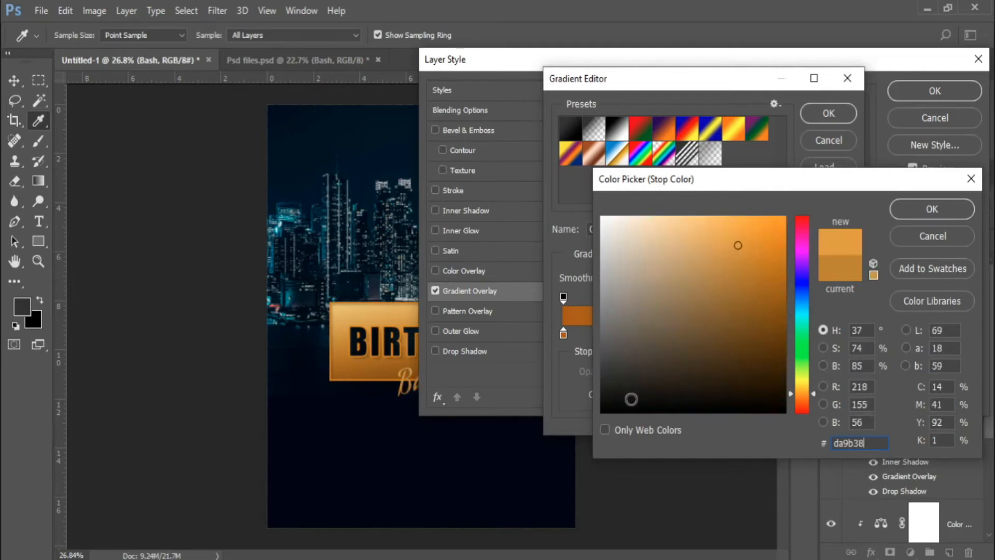
{"action": "key", "text": "Return"}
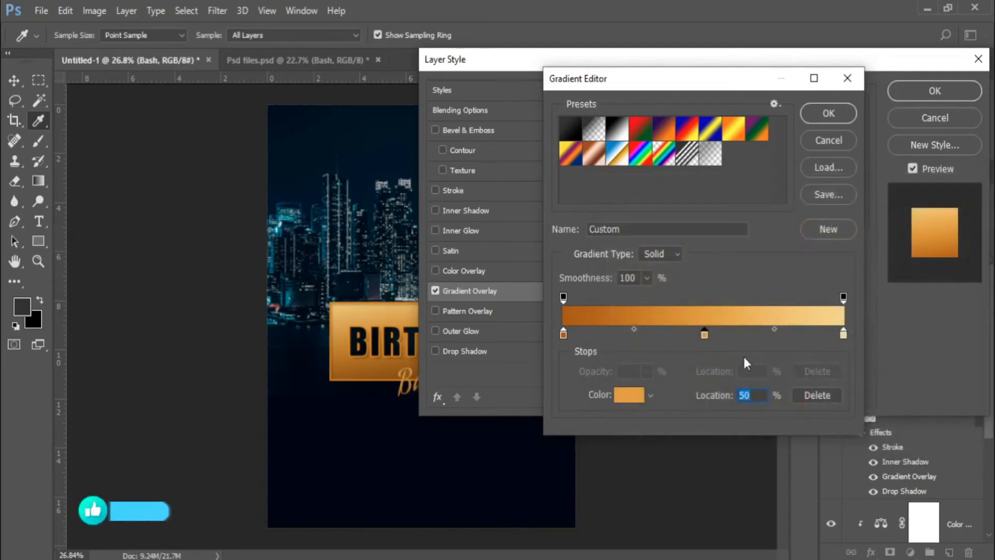
Step: Set the gradient's end colour stop to #fff4d8 and accept the edited gradient
{"action": "left_click", "coordinate": [843, 334]}
{"action": "left_click", "coordinate": [629, 395]}
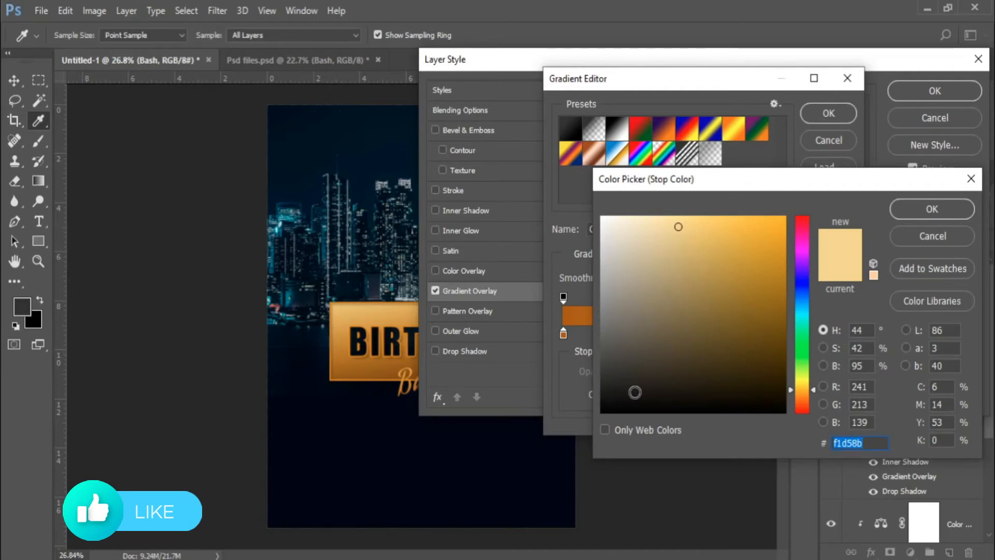
{"action": "type", "text": "fff4"}
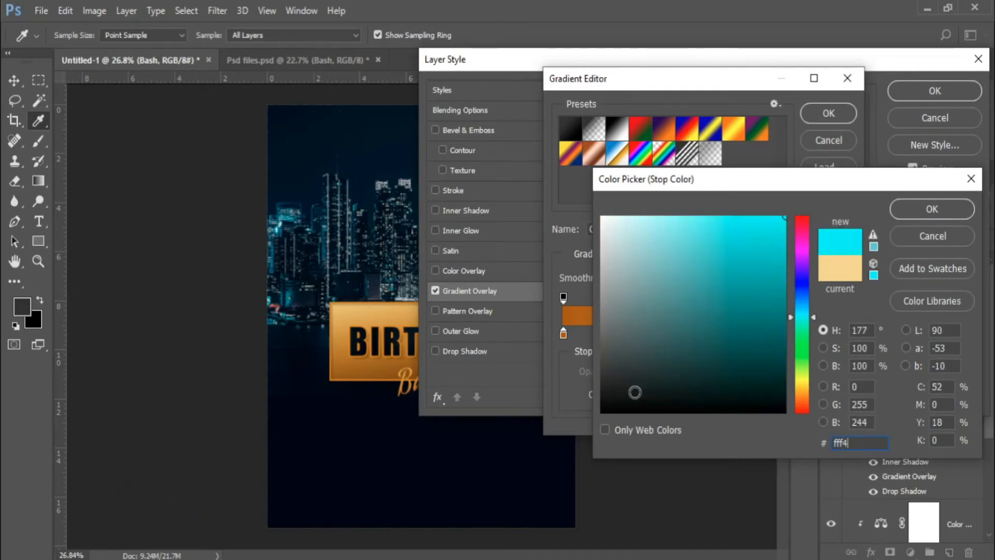
{"action": "type", "text": "d8"}
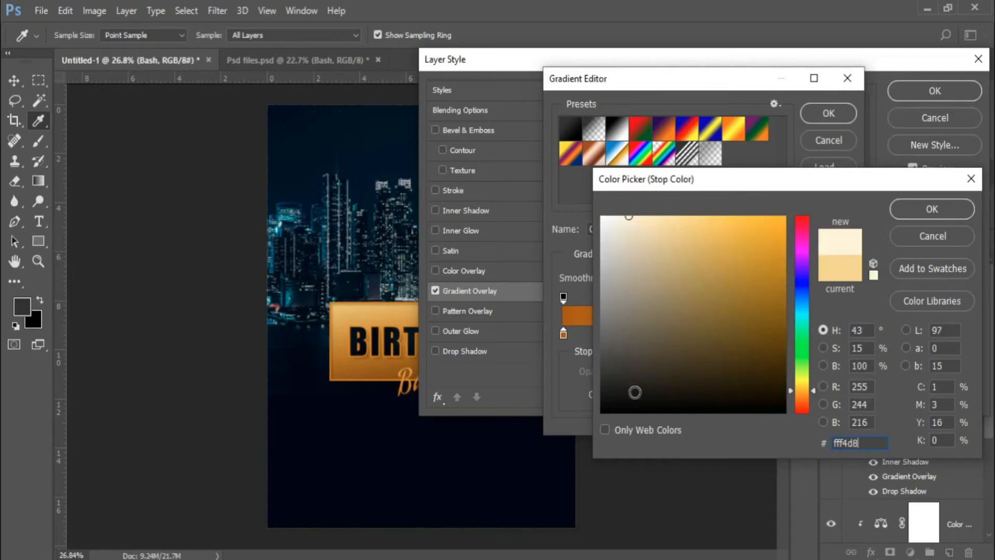
{"action": "left_click", "coordinate": [921, 210]}
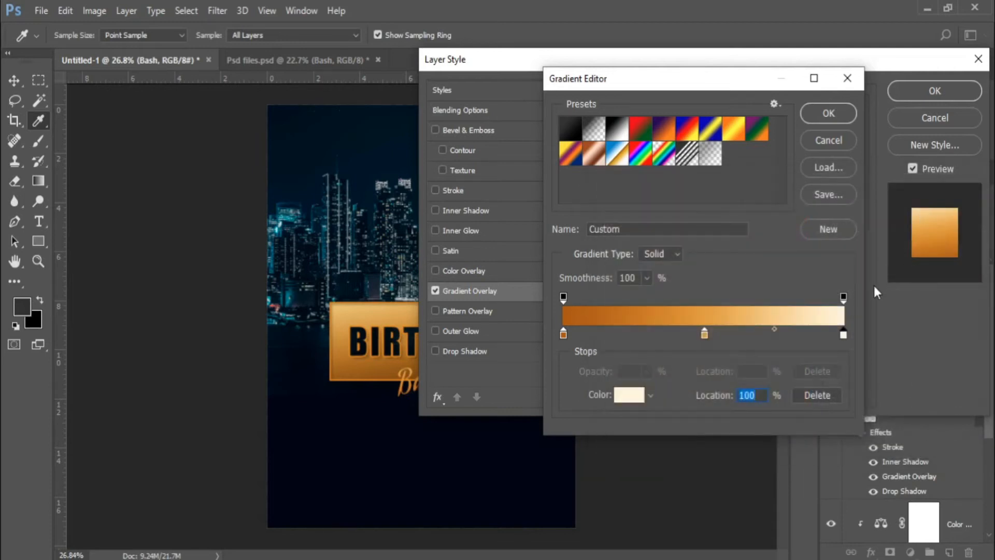
{"action": "left_click", "coordinate": [828, 114]}
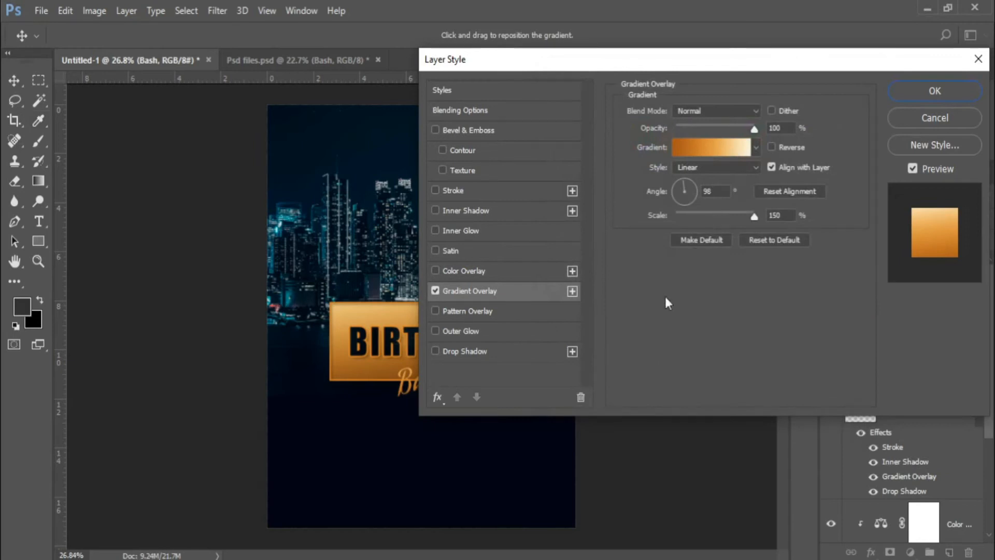
Step: Add a Multiply Drop Shadow to the Bash text with 29% opacity, 31 px distance, 29% spread and 62 px size
{"action": "left_click", "coordinate": [515, 351]}
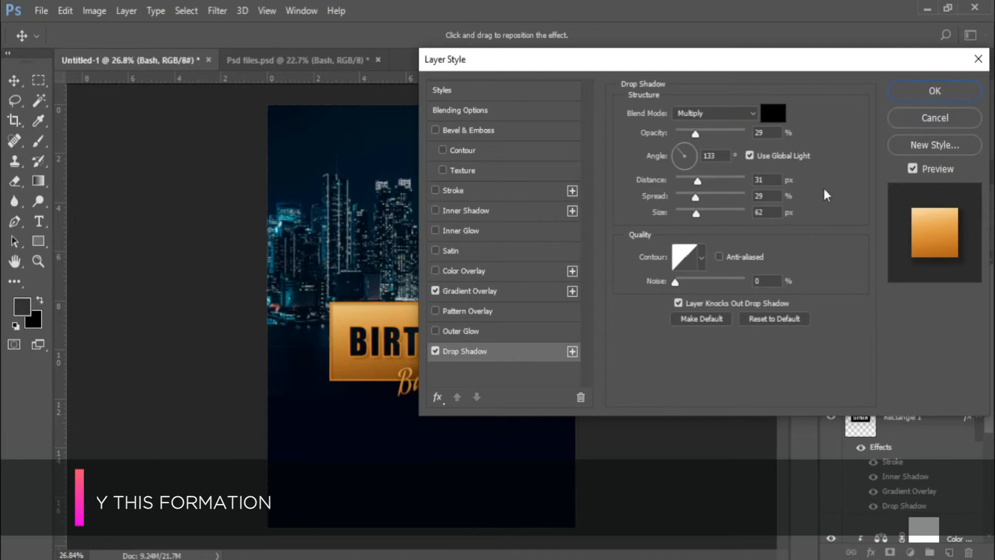
{"action": "left_click", "coordinate": [929, 93]}
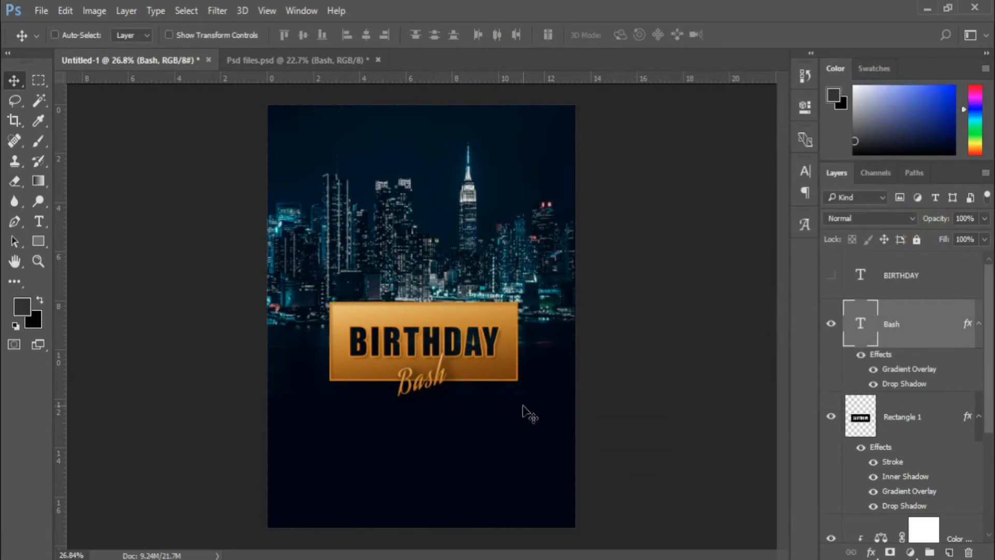
{"action": "scroll", "coordinate": [516, 405], "scroll_direction": "up", "scroll_amount": 1}
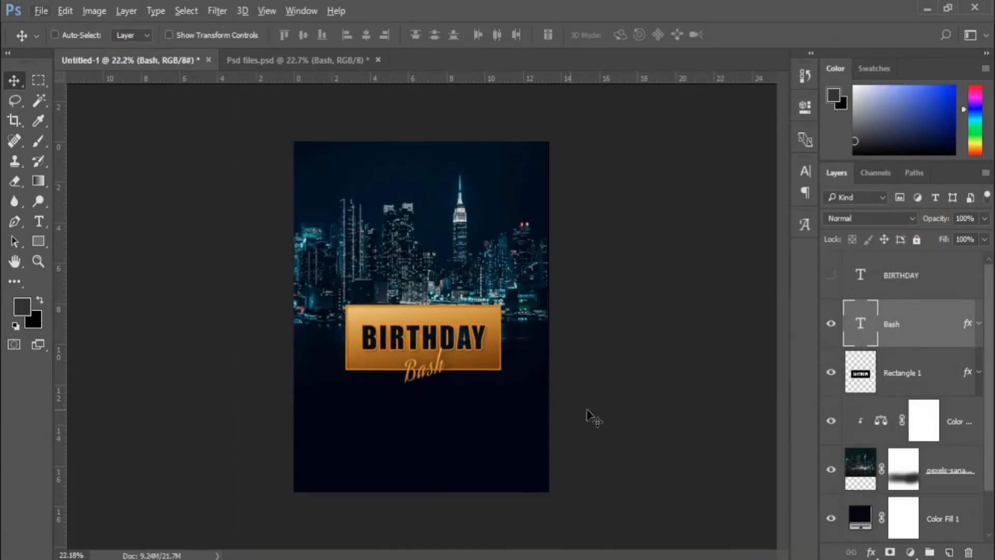
Step: Place the gift box and Disco Ball images from the Working Files folder directly above the Rectangle 1 layer
{"action": "left_click", "coordinate": [889, 388]}
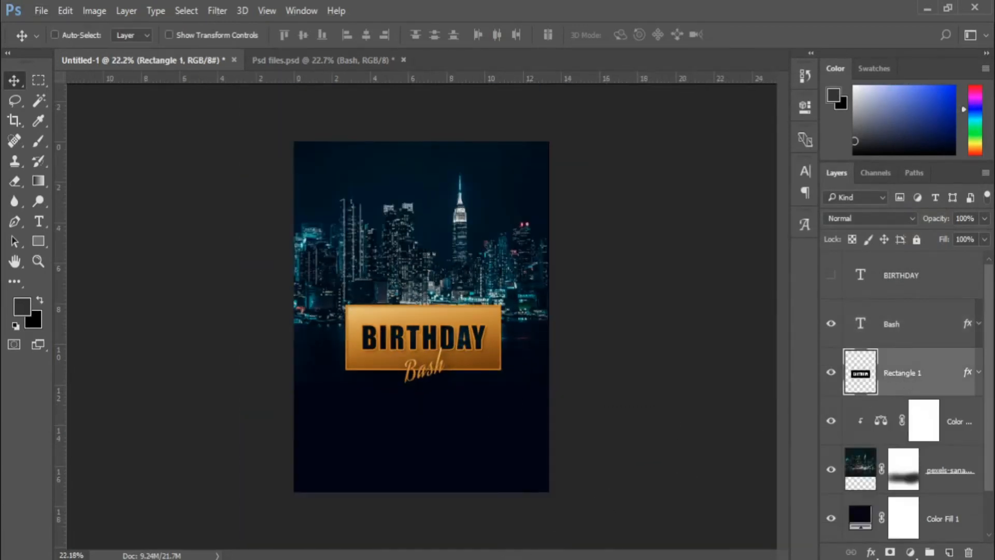
{"action": "key", "text": "alt+Tab"}
{"action": "left_click", "coordinate": [546, 148]}
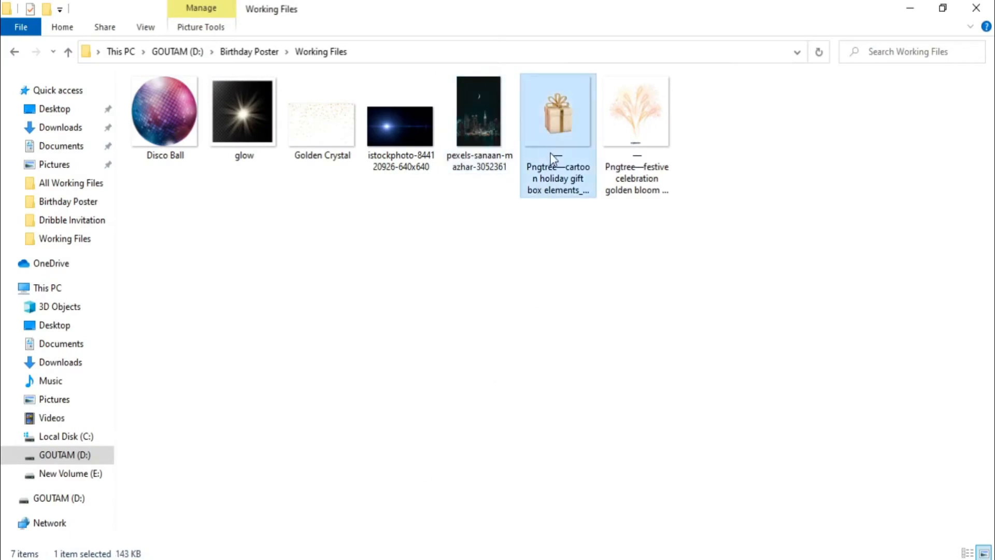
{"action": "left_click", "coordinate": [182, 144], "text": "ctrl"}
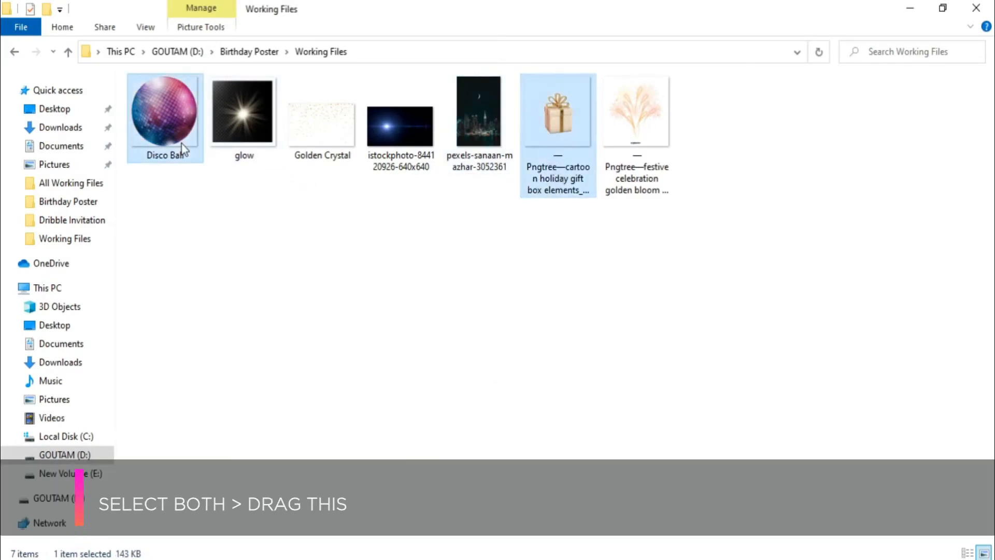
{"action": "left_click_drag", "start_coordinate": [556, 130], "coordinate": [427, 340]}
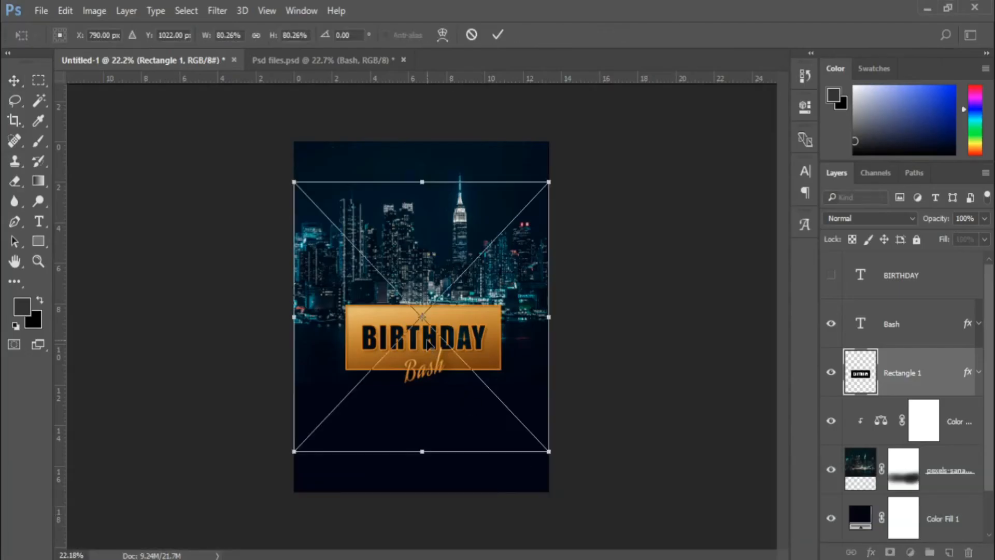
{"action": "key", "text": "Return"}
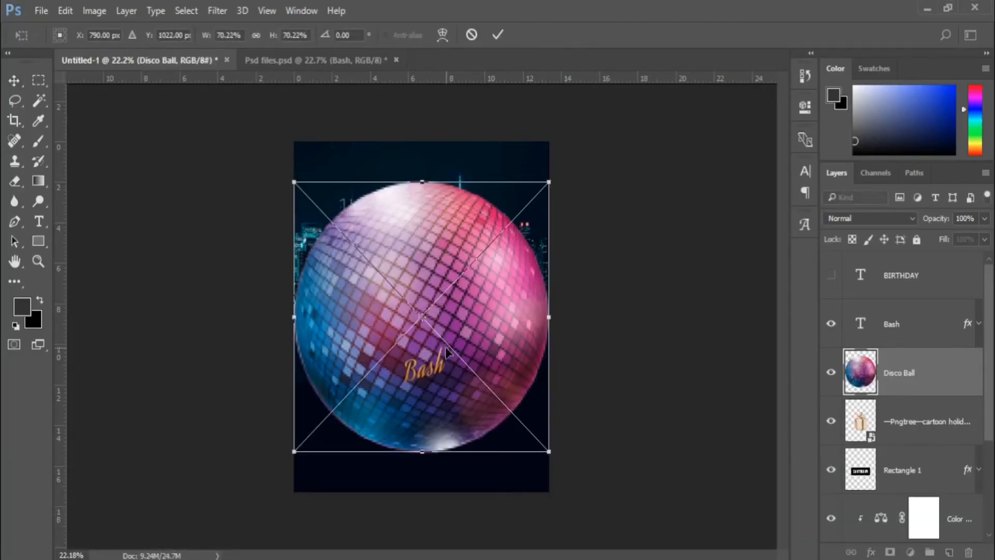
{"action": "key", "text": "Return"}
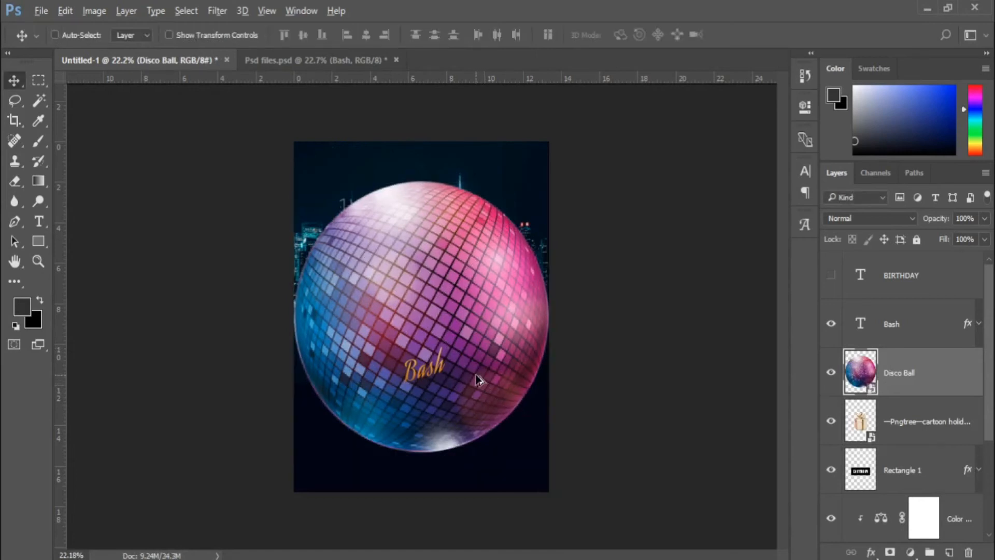
Step: Shrink the disco ball to about a third of the poster's width and position it just above the gold rectangle
{"action": "scroll", "coordinate": [477, 377], "scroll_direction": "up", "scroll_amount": 1}
{"action": "key", "text": "ctrl+t"}
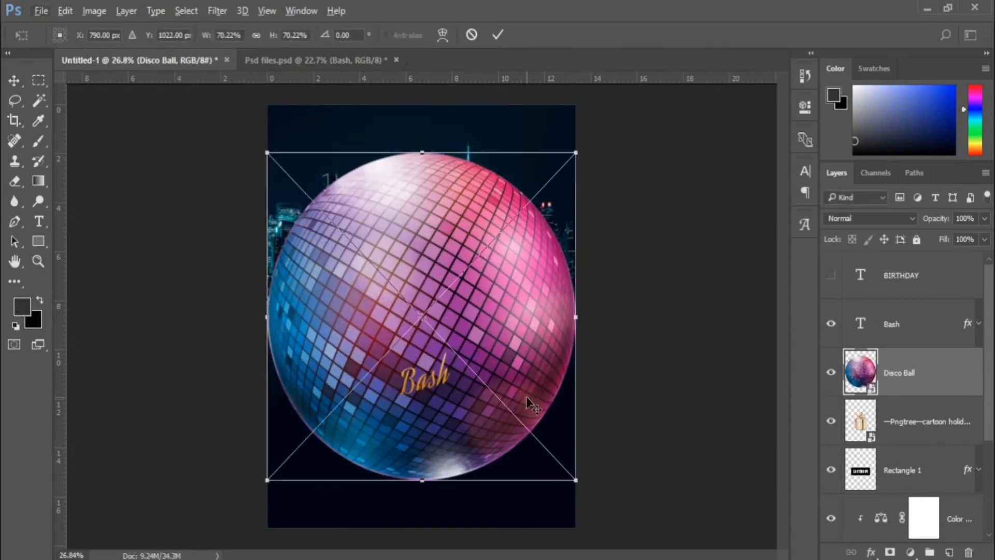
{"action": "left_click_drag", "start_coordinate": [580, 480], "coordinate": [472, 264]}
{"action": "key", "text": "Return"}
{"action": "scroll", "coordinate": [365, 240], "scroll_direction": "up", "scroll_amount": 1}
{"action": "key", "text": "ctrl+t"}
{"action": "left_click_drag", "start_coordinate": [488, 299], "coordinate": [465, 277]}
{"action": "key", "text": "Return"}
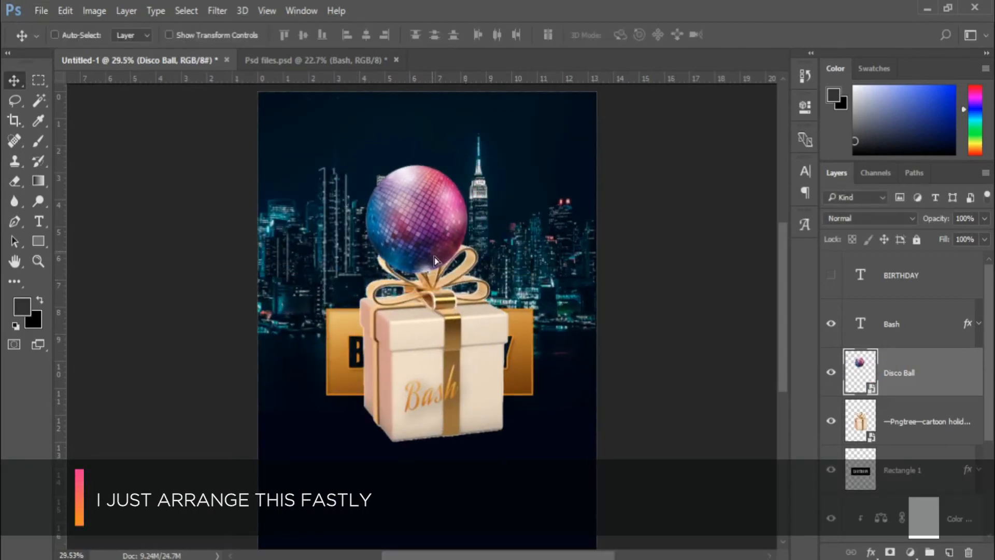
{"action": "left_click_drag", "start_coordinate": [422, 220], "coordinate": [454, 255]}
Step: Scale down the gift box, tilt it to the left and place it beside the disco ball's left side
{"action": "left_click", "coordinate": [927, 420]}
{"action": "key", "text": "ctrl+t"}
{"action": "left_click_drag", "start_coordinate": [605, 497], "coordinate": [493, 319]}
{"action": "left_click_drag", "start_coordinate": [404, 289], "coordinate": [422, 302]}
{"action": "key", "text": "Return"}
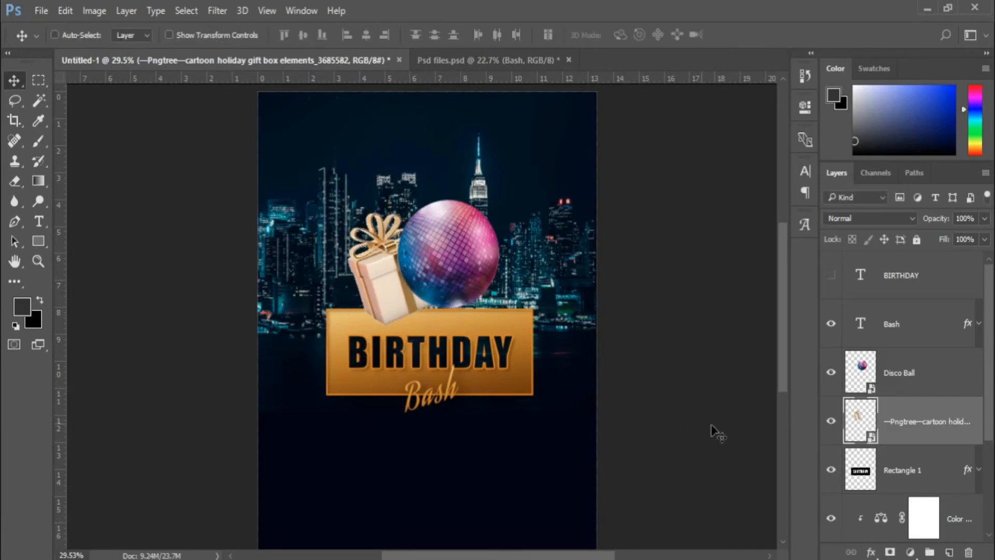
Step: Move the Disco Ball and gift box layers beneath the Rectangle 1 layer
{"action": "left_click", "coordinate": [908, 384], "text": "shift"}
{"action": "left_click_drag", "start_coordinate": [908, 383], "coordinate": [912, 492]}
{"action": "scroll", "coordinate": [487, 339], "scroll_direction": "up", "scroll_amount": 1}
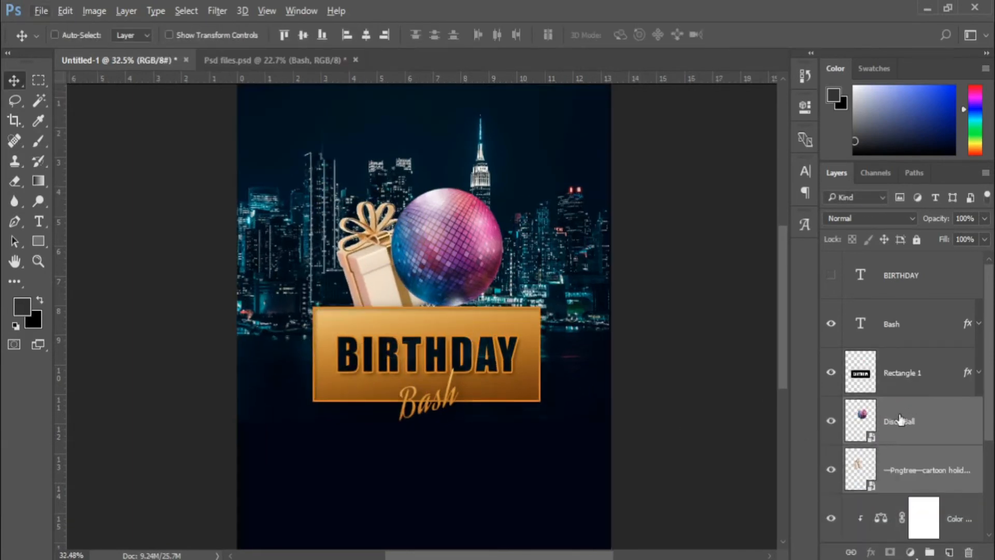
Step: Shift the disco ball slightly right and down so it sits behind the rectangle's upper edge
{"action": "left_click", "coordinate": [850, 420]}
{"action": "left_click_drag", "start_coordinate": [515, 267], "coordinate": [524, 279]}
{"action": "left_click_drag", "start_coordinate": [524, 282], "coordinate": [530, 281]}
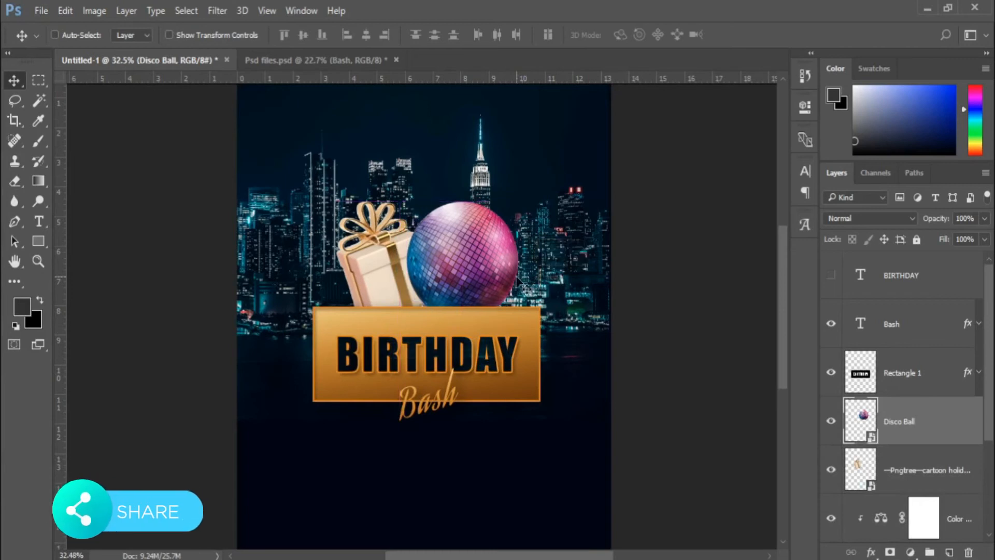
Step: Adjust the gift box's size, tilt and position behind the rectangle's upper edge, left of the disco ball
{"action": "left_click", "coordinate": [919, 463]}
{"action": "left_click_drag", "start_coordinate": [391, 294], "coordinate": [383, 294]}
{"action": "key", "text": "ctrl+t"}
{"action": "left_click_drag", "start_coordinate": [432, 124], "coordinate": [426, 138]}
{"action": "left_click_drag", "start_coordinate": [302, 384], "coordinate": [306, 379]}
{"action": "left_click_drag", "start_coordinate": [380, 279], "coordinate": [397, 294]}
{"action": "scroll", "coordinate": [387, 284], "scroll_direction": "up", "scroll_amount": 2}
{"action": "key", "text": "Return"}
Step: Slightly enlarge the disco ball and fine-tune how the ball and gift box sit behind the gold rectangle
{"action": "left_click", "coordinate": [870, 421]}
{"action": "left_click_drag", "start_coordinate": [511, 273], "coordinate": [517, 277]}
{"action": "scroll", "coordinate": [513, 275], "scroll_direction": "down", "scroll_amount": 2}
{"action": "key", "text": "ctrl+t"}
{"action": "left_click_drag", "start_coordinate": [542, 206], "coordinate": [540, 209]}
{"action": "key", "text": "Return"}
{"action": "key", "text": "alt+bracketleft"}
{"action": "left_click_drag", "start_coordinate": [444, 307], "coordinate": [445, 314]}
{"action": "scroll", "coordinate": [446, 312], "scroll_direction": "down", "scroll_amount": 2}
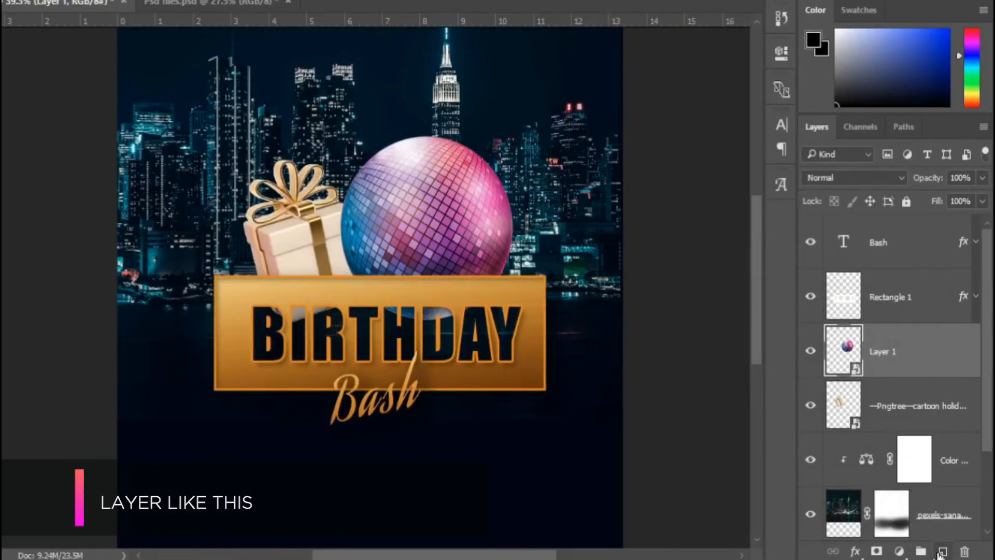
Step: Add one empty layer above the disco ball and another above the gift box, leaving the disco ball's new layer active
{"action": "left_click", "coordinate": [948, 551]}
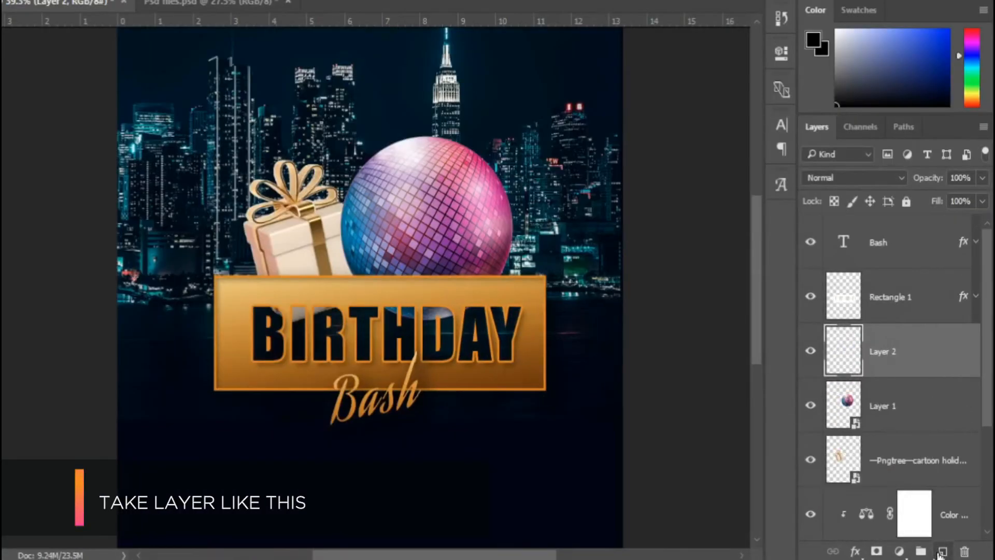
{"action": "left_click", "coordinate": [884, 426]}
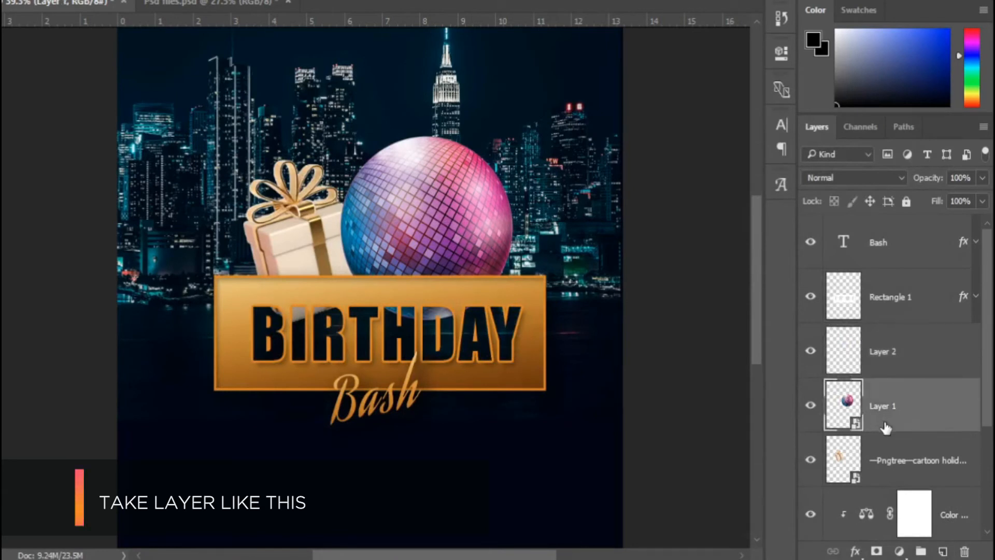
{"action": "left_click", "coordinate": [892, 464]}
{"action": "left_click", "coordinate": [944, 551]}
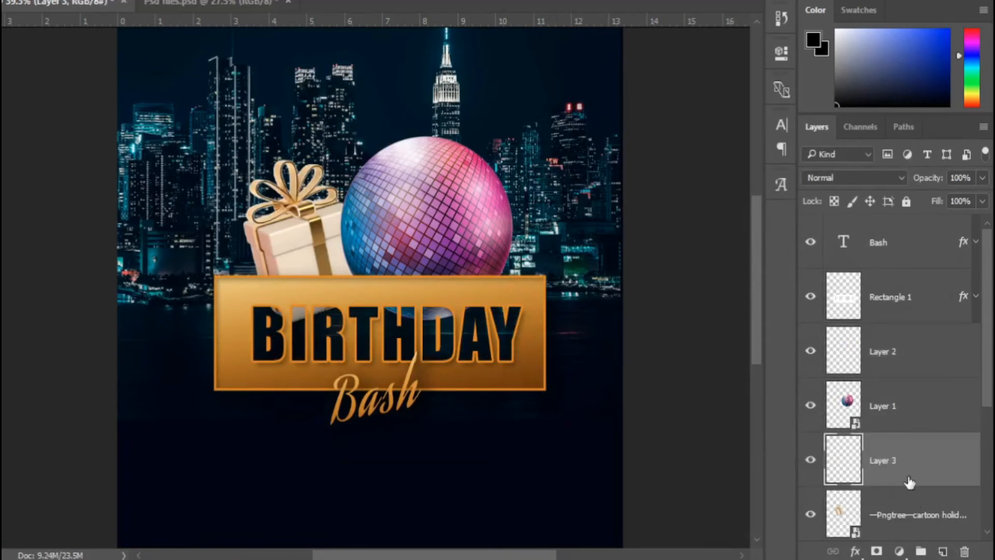
{"action": "left_click", "coordinate": [884, 366]}
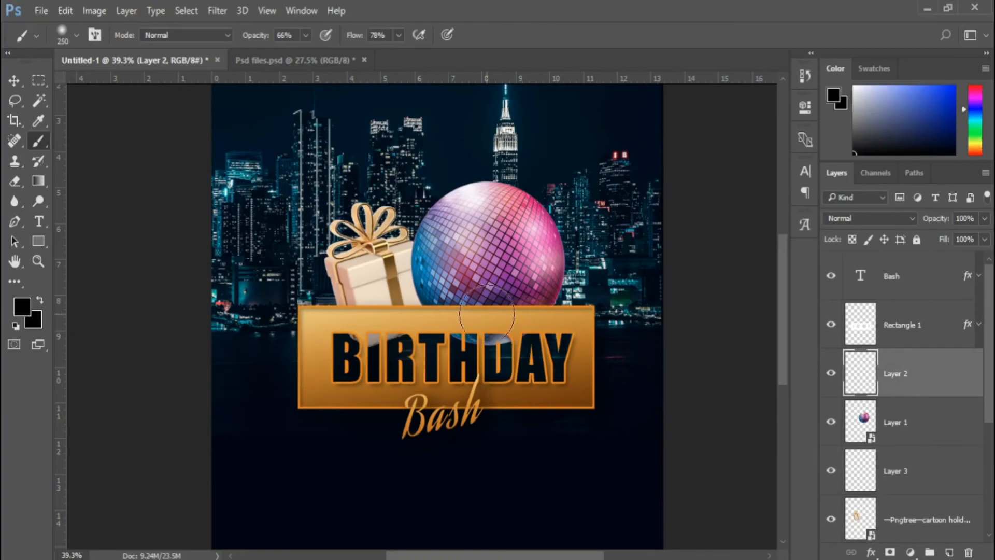
{"action": "scroll", "coordinate": [485, 313], "scroll_direction": "up", "scroll_amount": 2}
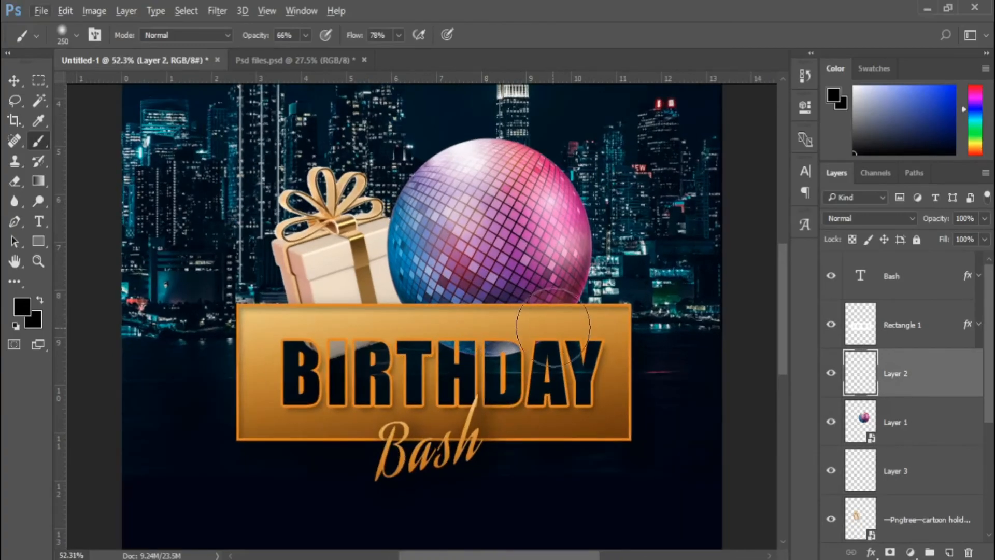
{"action": "mouse_move", "coordinate": [543, 347]}
{"action": "left_mouse_down"}
{"action": "mouse_move", "coordinate": [489, 352]}
{"action": "mouse_move", "coordinate": [524, 352]}
{"action": "mouse_move", "coordinate": [508, 331]}
{"action": "mouse_move", "coordinate": [483, 331]}
{"action": "mouse_move", "coordinate": [530, 335]}
{"action": "mouse_move", "coordinate": [487, 319]}
{"action": "mouse_move", "coordinate": [447, 320]}
{"action": "mouse_move", "coordinate": [510, 334]}
{"action": "mouse_move", "coordinate": [470, 329]}
{"action": "mouse_move", "coordinate": [499, 369]}
{"action": "left_mouse_up"}
{"action": "key", "text": "ctrl+alt+z"}
{"action": "key", "text": "ctrl+alt+z"}
Step: Paint soft black shading along the disco ball's lower edge with a 250 px brush at 32% opacity and 38% flow
{"action": "left_click_drag", "start_coordinate": [554, 328], "coordinate": [565, 332]}
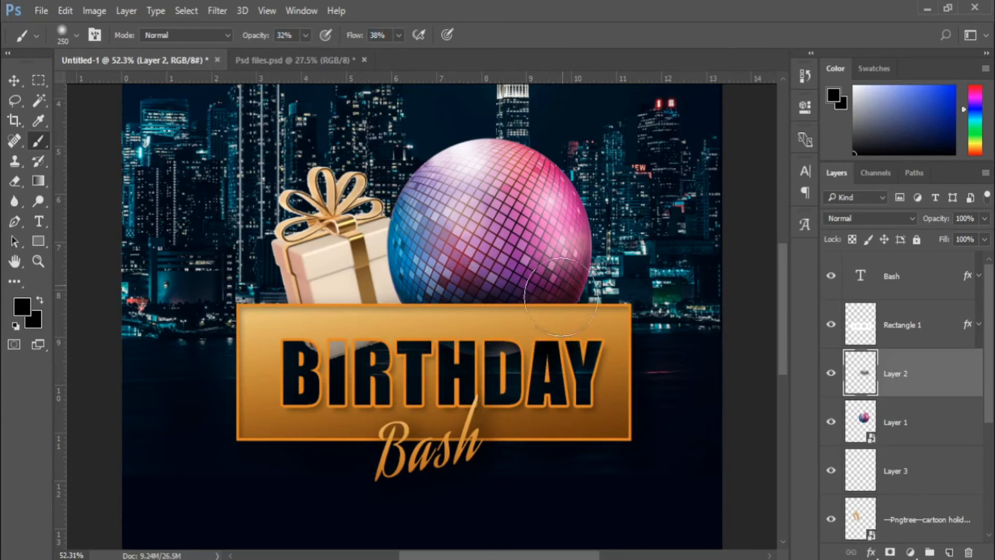
{"action": "scroll", "coordinate": [507, 358], "scroll_direction": "down", "scroll_amount": 2}
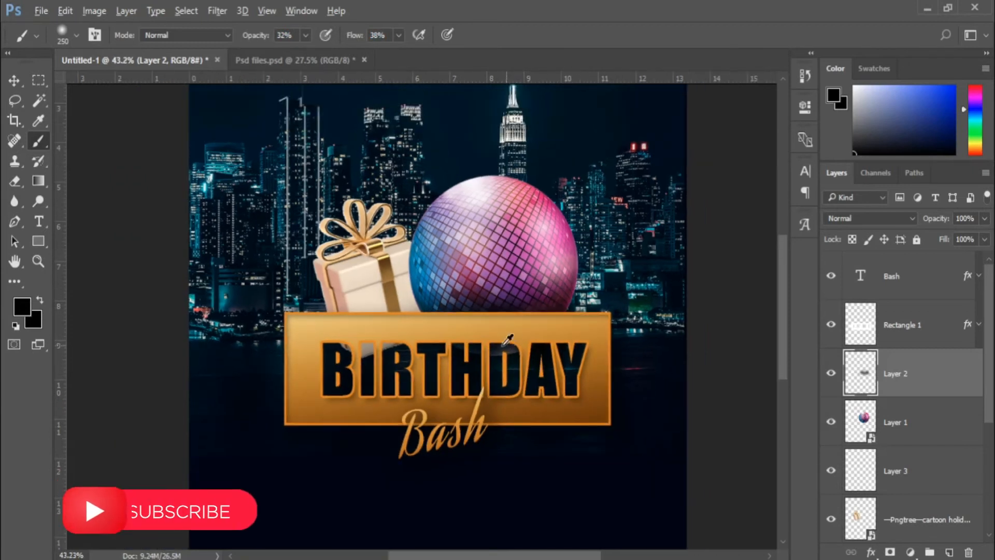
{"action": "scroll", "coordinate": [392, 359], "scroll_direction": "up", "scroll_amount": 1}
Step: On the empty layer above the gift box, paint soft black shading along the box's lower edge with 66% opacity and 57% flow
{"action": "left_click", "coordinate": [879, 484]}
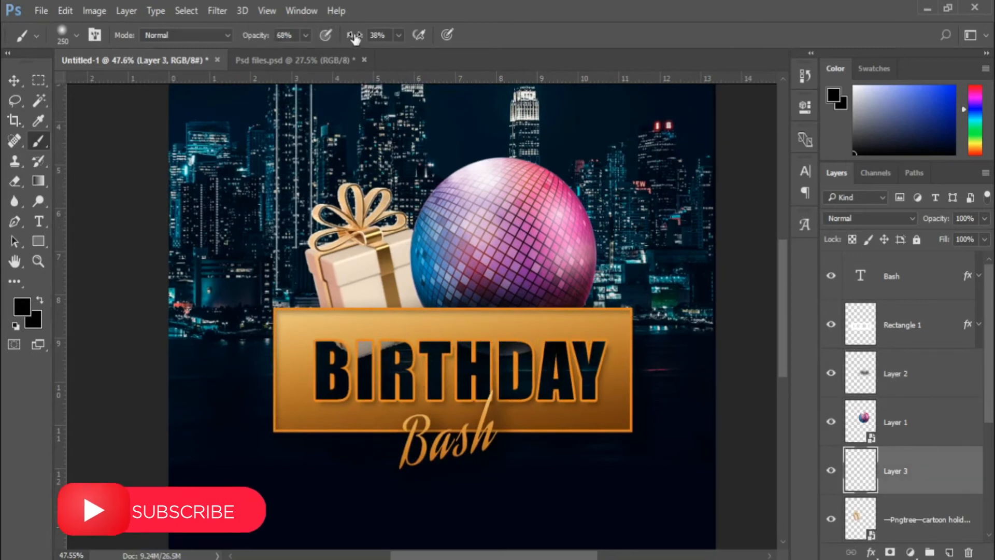
{"action": "left_click", "coordinate": [375, 35]}
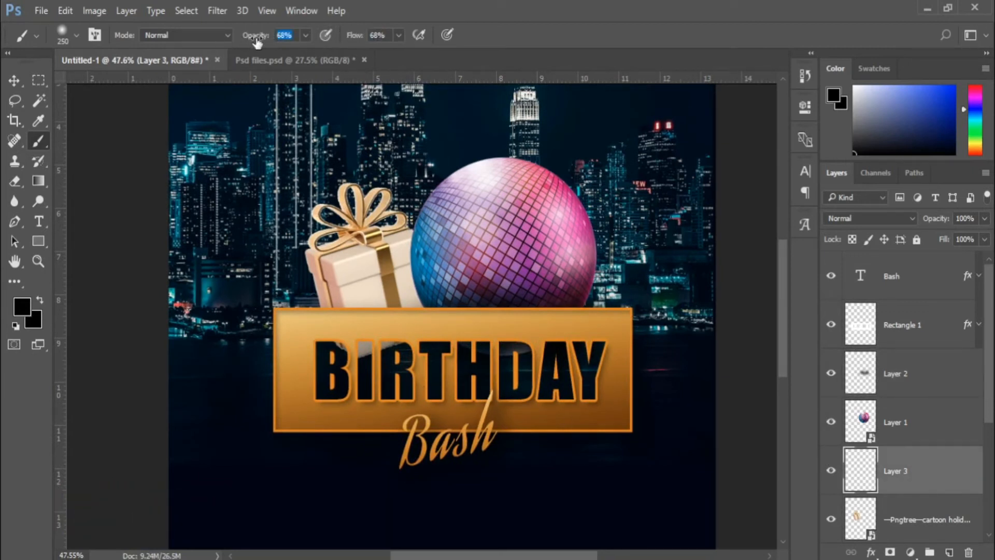
{"action": "left_click_drag", "start_coordinate": [351, 40], "coordinate": [355, 41]}
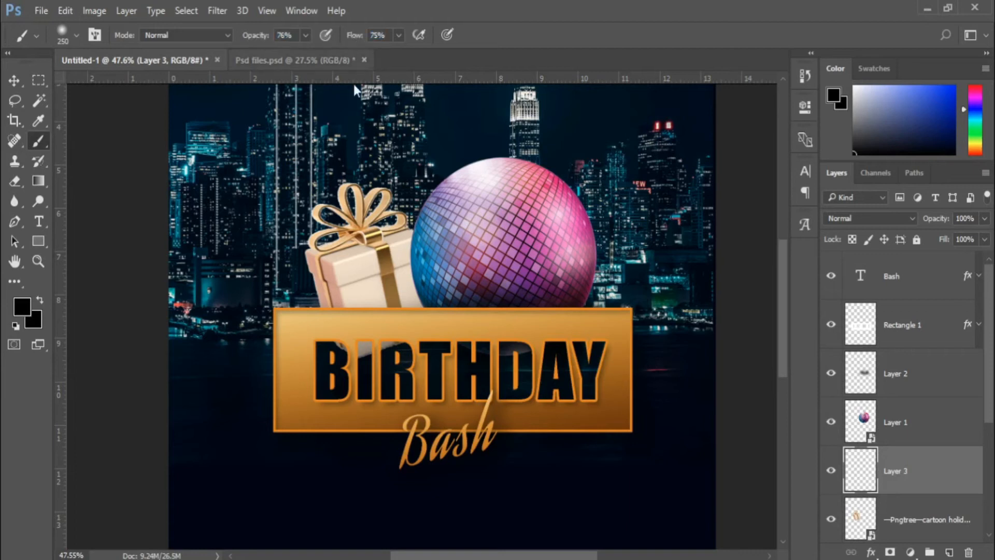
{"action": "left_click_drag", "start_coordinate": [416, 325], "coordinate": [352, 344]}
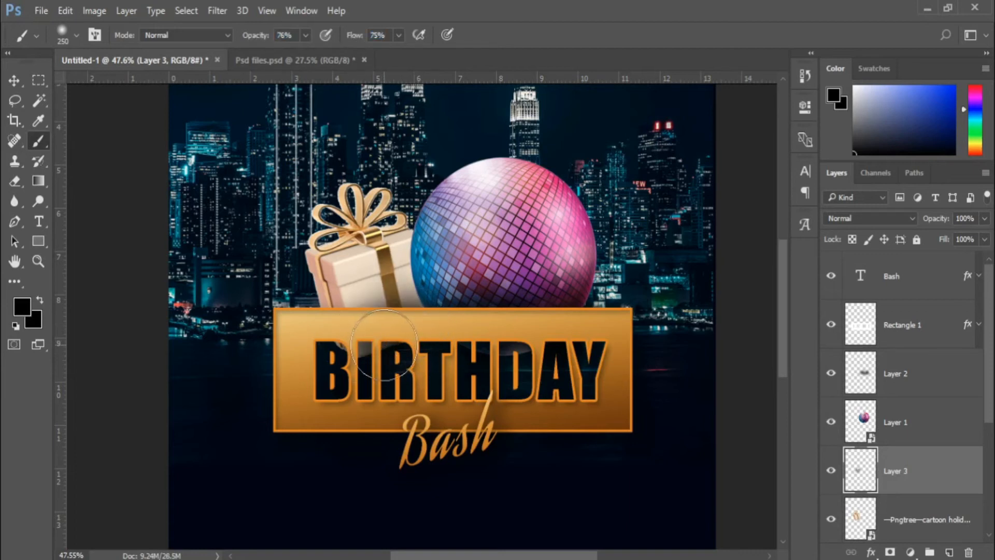
{"action": "key", "text": "ctrl+z"}
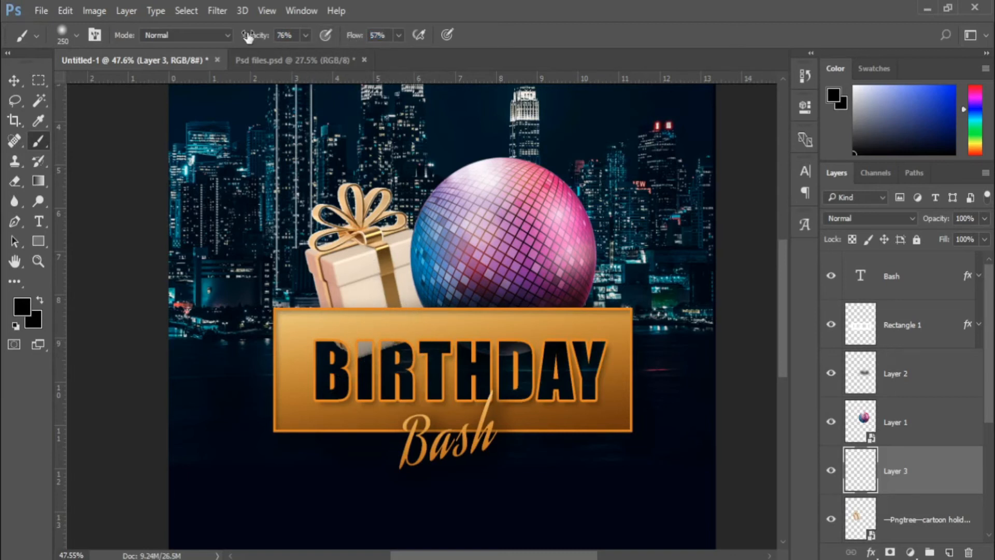
{"action": "mouse_move", "coordinate": [356, 344]}
{"action": "left_mouse_down"}
{"action": "mouse_move", "coordinate": [413, 348]}
{"action": "mouse_move", "coordinate": [391, 350]}
{"action": "left_mouse_up"}
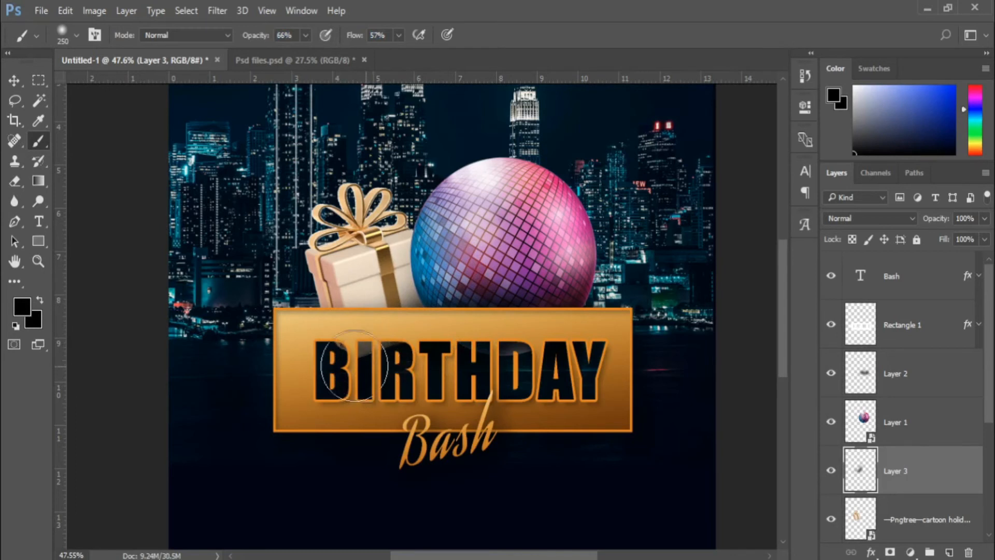
{"action": "scroll", "coordinate": [508, 384], "scroll_direction": "down", "scroll_amount": 1, "text": "alt"}
Step: Lower the disco ball's shading layer to 69% opacity and the gift box's shading layer to 83%
{"action": "left_click", "coordinate": [904, 396]}
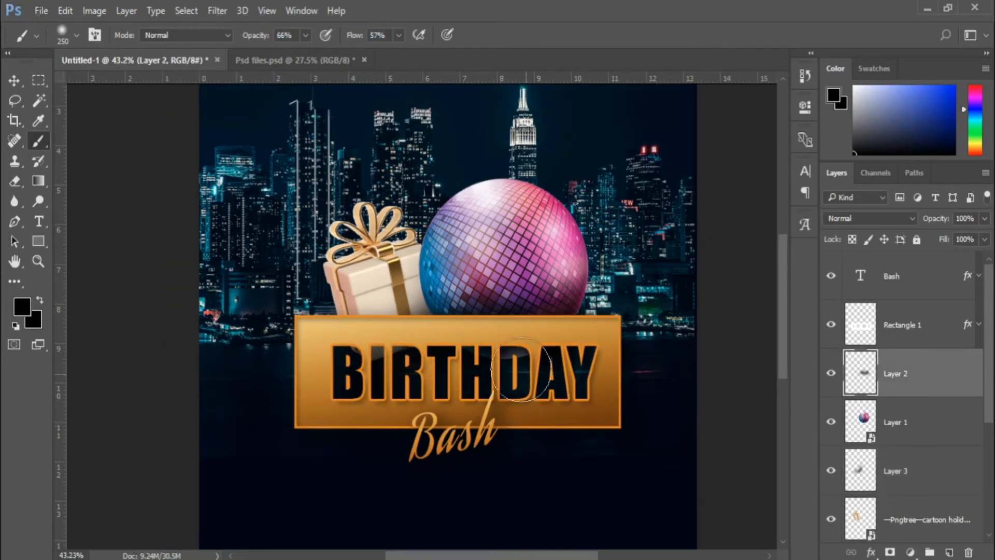
{"action": "scroll", "coordinate": [555, 390], "scroll_direction": "down", "scroll_amount": 3, "text": "alt"}
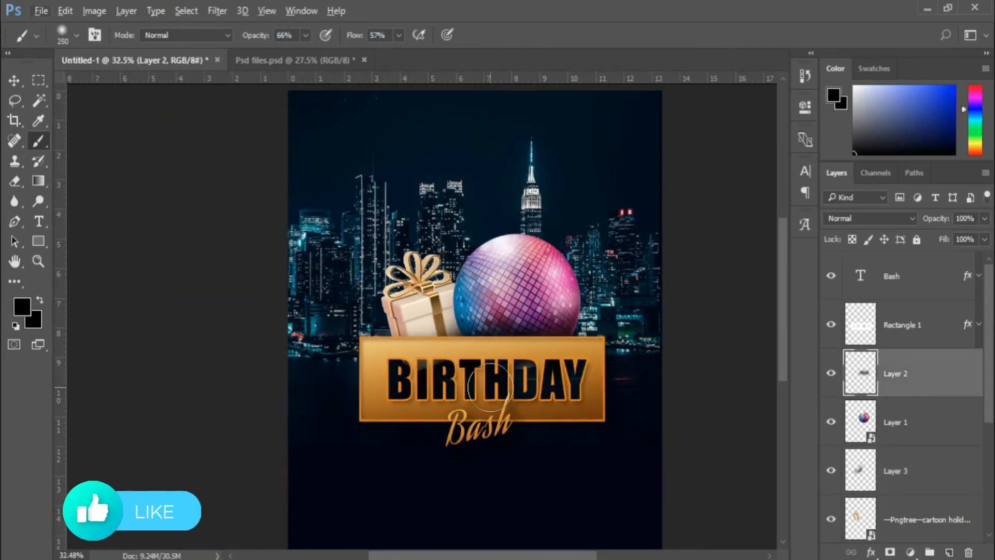
{"action": "scroll", "coordinate": [502, 388], "scroll_direction": "down", "scroll_amount": 1, "text": "alt"}
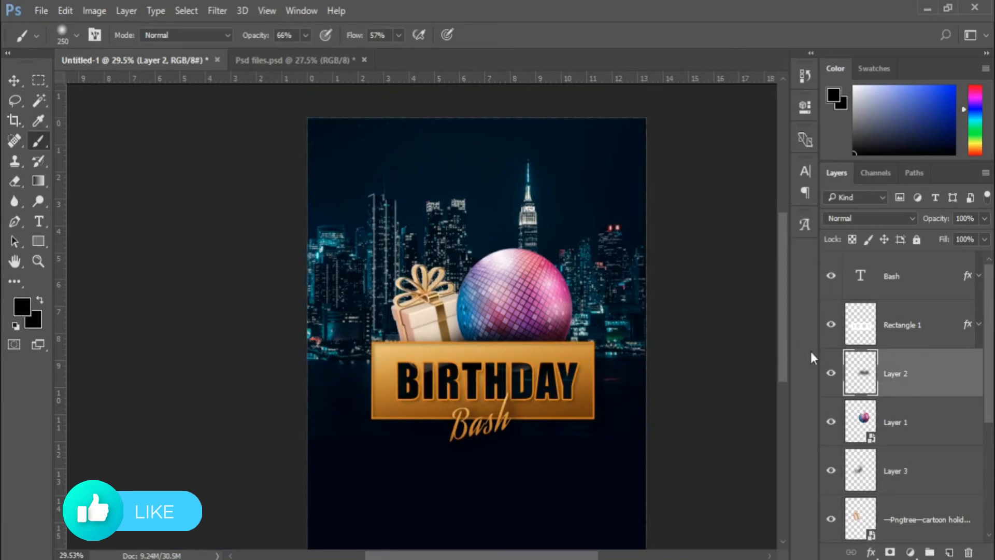
{"action": "left_click_drag", "start_coordinate": [943, 223], "coordinate": [937, 222]}
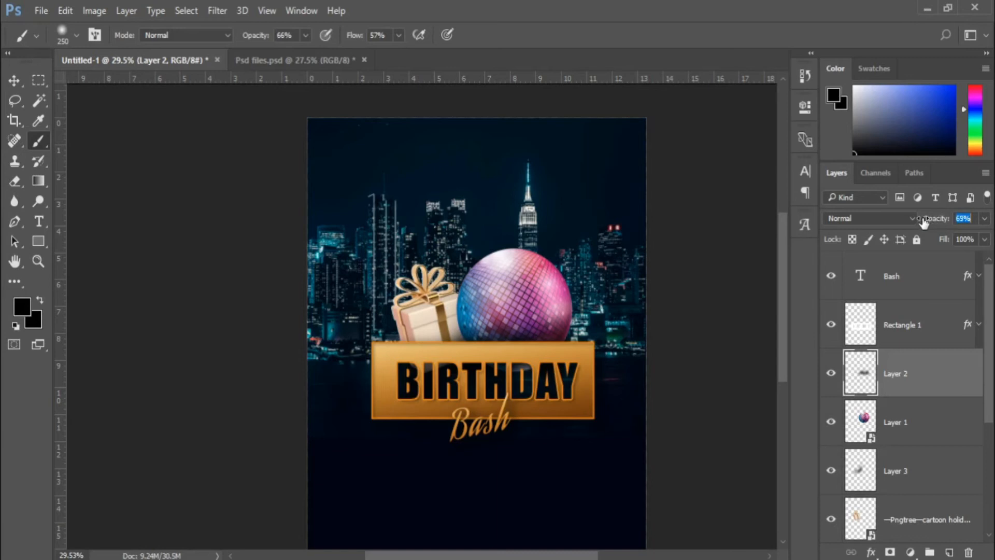
{"action": "left_click", "coordinate": [902, 470]}
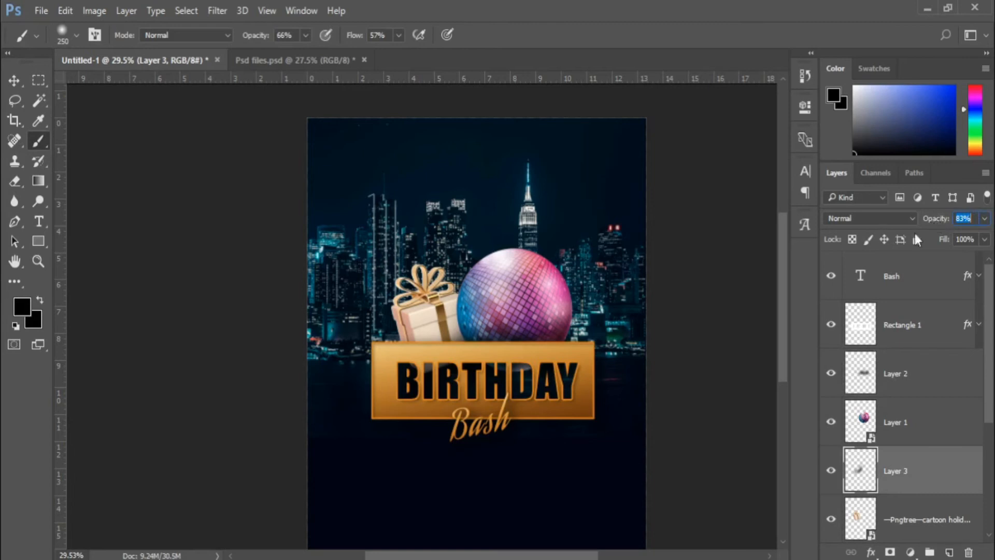
Step: Place the golden bloom fireworks image from the Working Files folder over the gift box and disco ball
{"action": "left_click", "coordinate": [14, 81]}
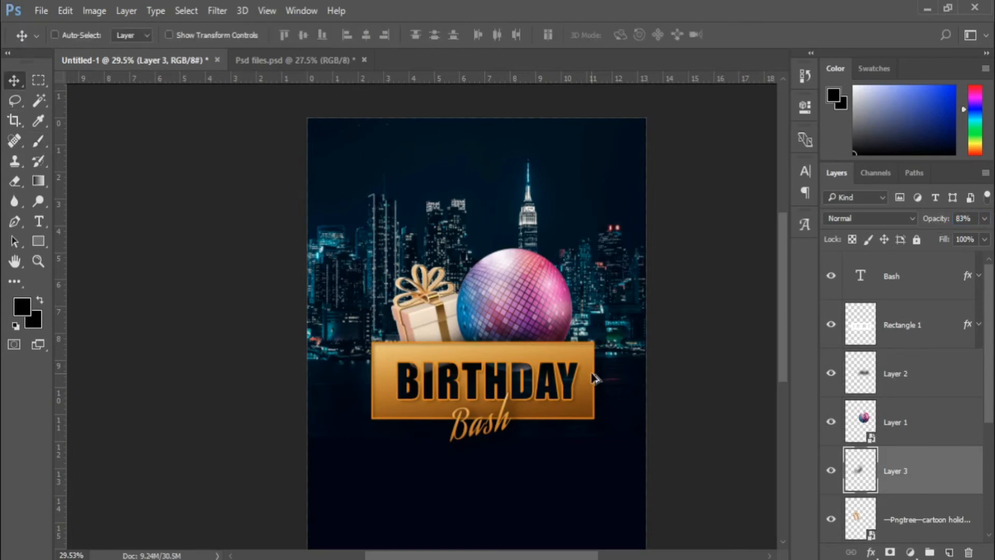
{"action": "scroll", "coordinate": [595, 378], "scroll_direction": "down", "scroll_amount": 1}
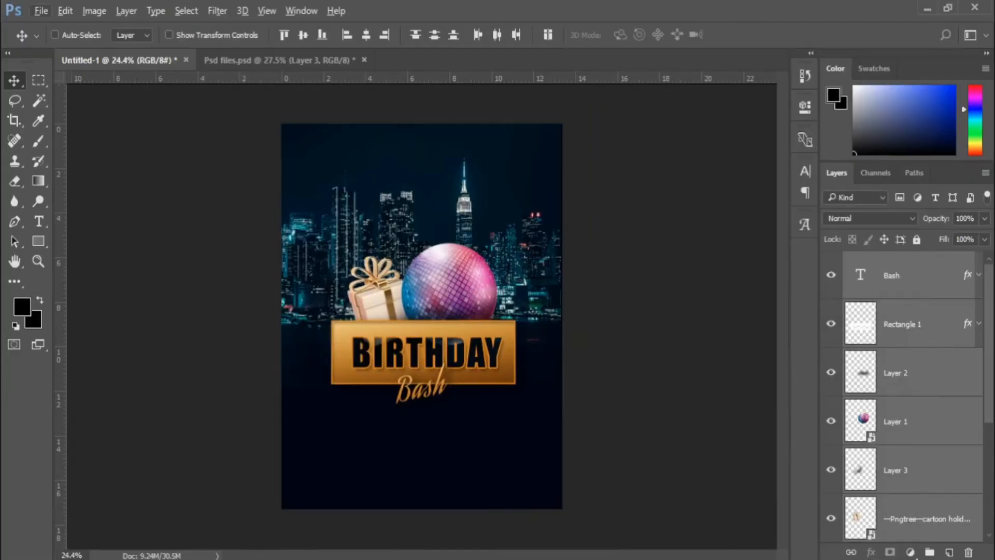
{"action": "key", "text": "alt+Tab"}
{"action": "left_click_drag", "start_coordinate": [620, 139], "coordinate": [448, 270]}
{"action": "scroll", "coordinate": [451, 302], "scroll_direction": "up", "scroll_amount": 1}
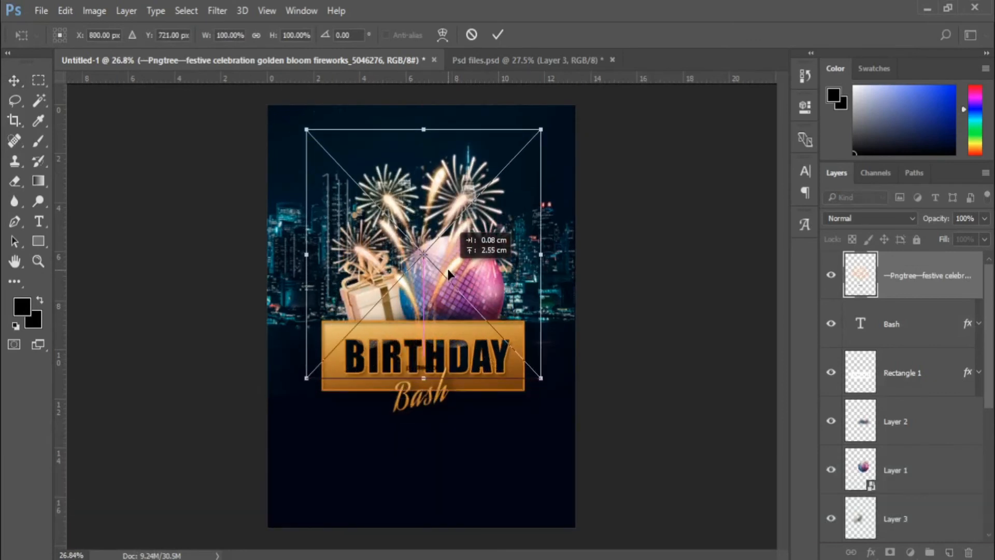
{"action": "key", "text": "Return"}
Step: Move the fireworks layer beneath the gift box layer and shift the fireworks upward above the gift and ball
{"action": "left_click_drag", "start_coordinate": [886, 284], "coordinate": [901, 485]}
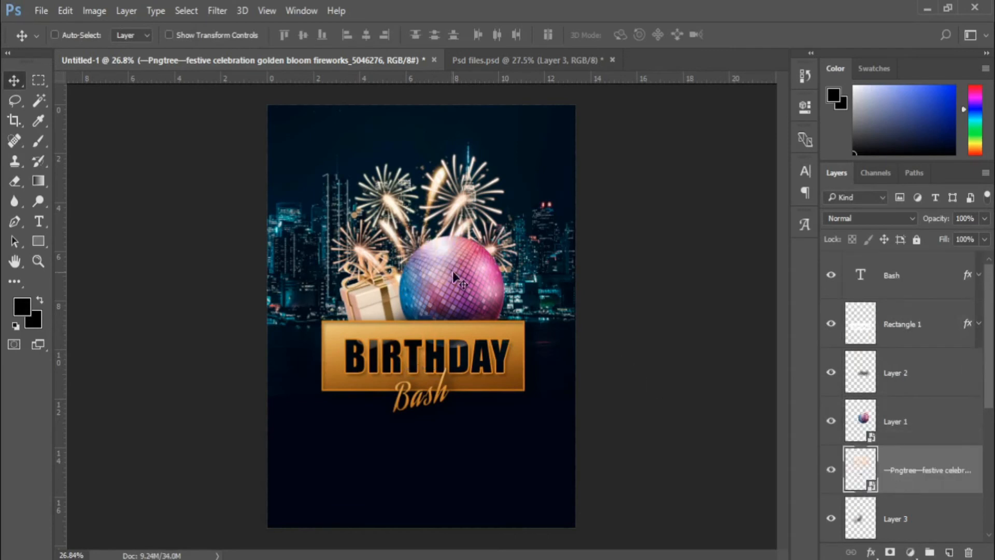
{"action": "scroll", "coordinate": [455, 278], "scroll_direction": "down", "scroll_amount": 1}
{"action": "scroll", "coordinate": [909, 422], "scroll_direction": "down", "scroll_amount": 2}
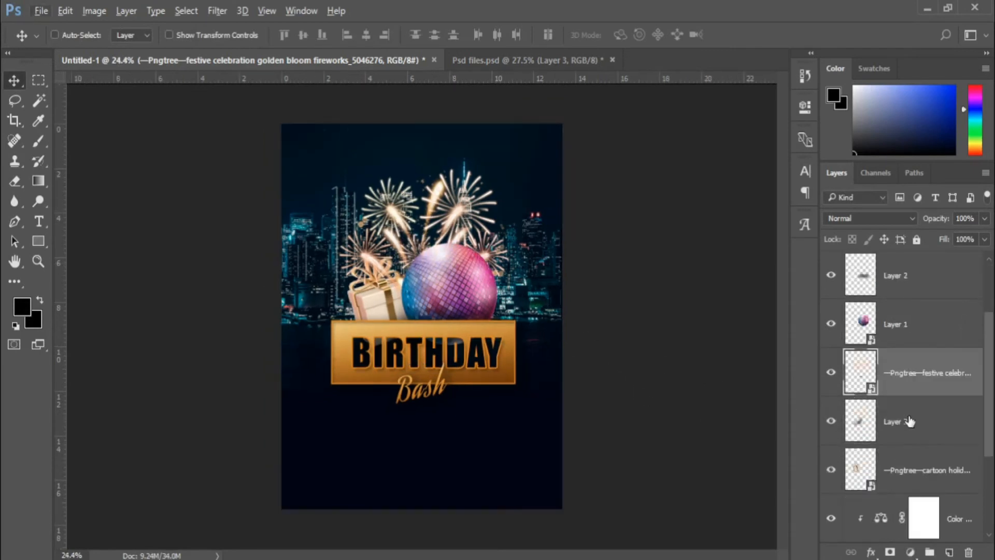
{"action": "left_click_drag", "start_coordinate": [927, 391], "coordinate": [922, 485]}
{"action": "scroll", "coordinate": [460, 273], "scroll_direction": "down", "scroll_amount": 1}
{"action": "left_click_drag", "start_coordinate": [460, 241], "coordinate": [441, 218]}
{"action": "scroll", "coordinate": [920, 462], "scroll_direction": "down", "scroll_amount": 1}
{"action": "scroll", "coordinate": [434, 249], "scroll_direction": "up", "scroll_amount": 2}
{"action": "scroll", "coordinate": [419, 323], "scroll_direction": "down", "scroll_amount": 1}
{"action": "key", "text": "alt+Tab"}
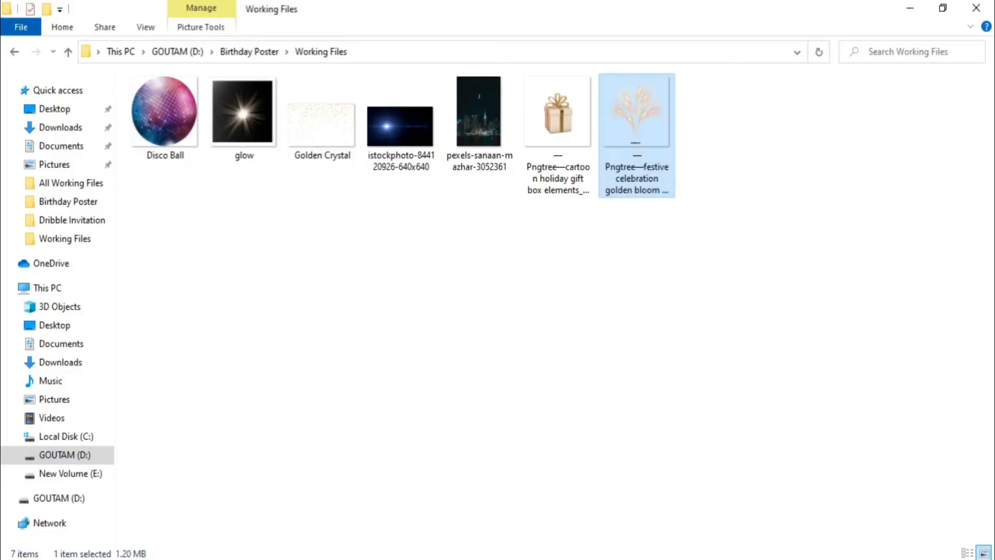
{"action": "left_click_drag", "start_coordinate": [403, 150], "coordinate": [499, 392]}
{"action": "scroll", "coordinate": [477, 377], "scroll_direction": "up", "scroll_amount": 2}
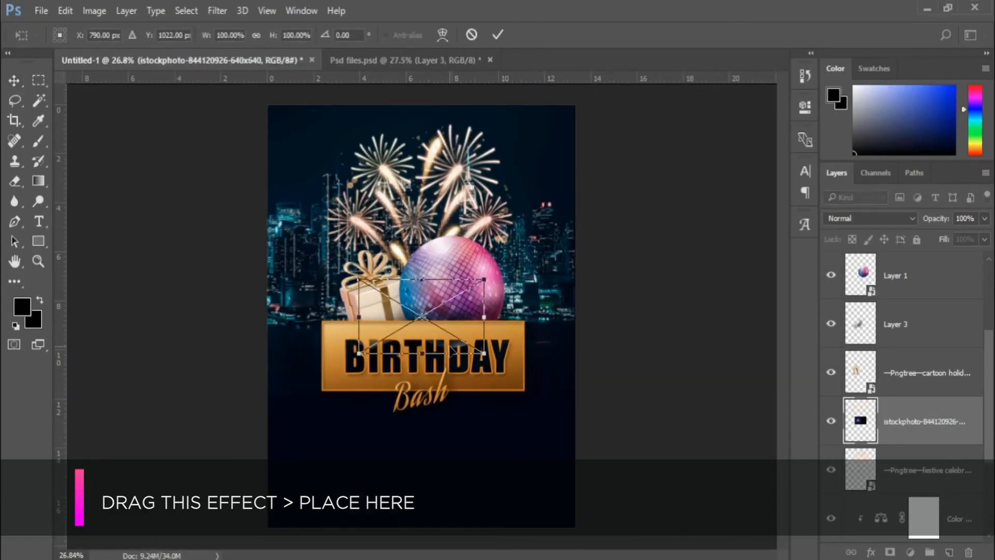
{"action": "key", "text": "Return"}
{"action": "left_click_drag", "start_coordinate": [908, 432], "coordinate": [901, 300]}
{"action": "left_click_drag", "start_coordinate": [908, 417], "coordinate": [911, 339]}
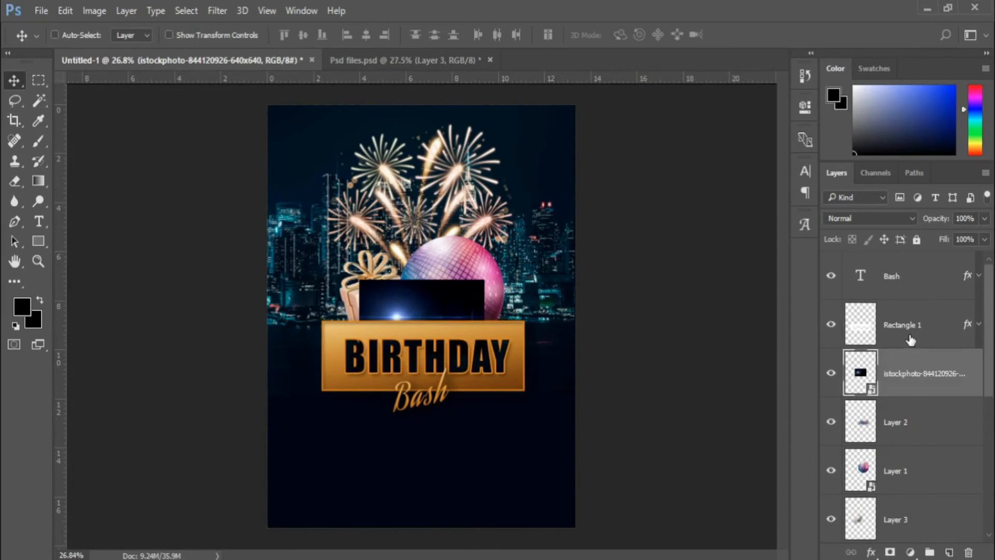
{"action": "left_click_drag", "start_coordinate": [911, 373], "coordinate": [909, 296]}
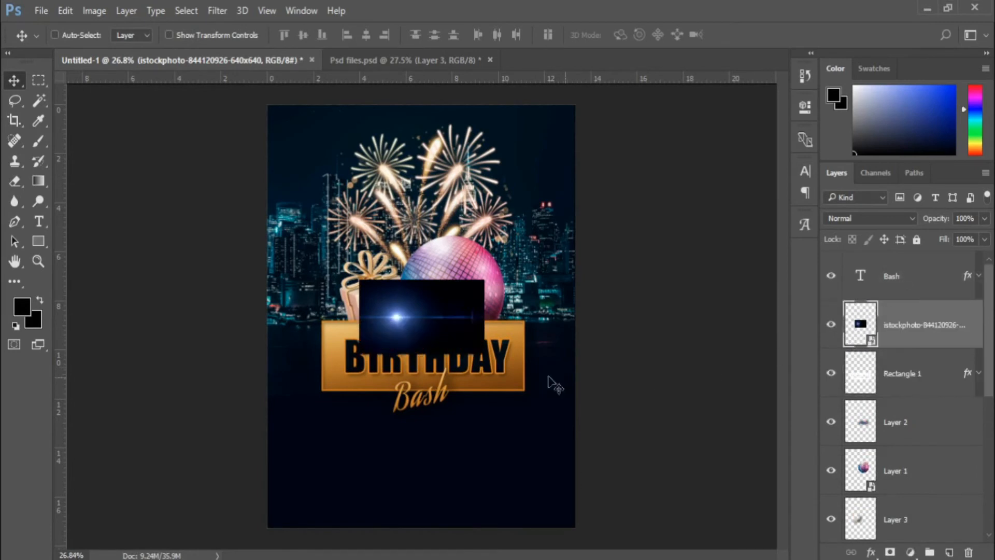
Step: Set the flare's blend mode to Screen and position its bright spot on the gold rectangle's upper-left corner
{"action": "scroll", "coordinate": [516, 375], "scroll_direction": "up", "scroll_amount": 2}
{"action": "left_click_drag", "start_coordinate": [452, 346], "coordinate": [359, 341]}
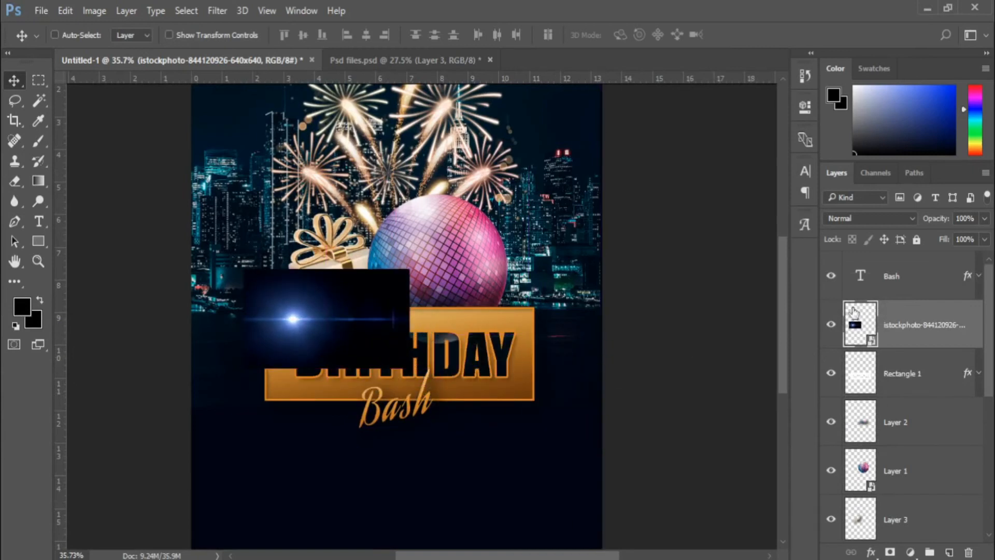
{"action": "left_click", "coordinate": [843, 220]}
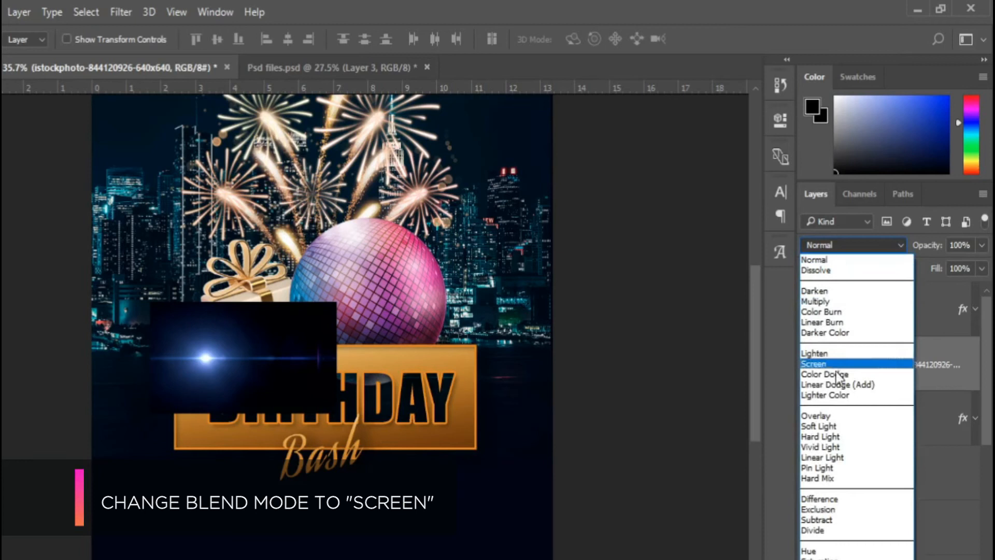
{"action": "left_click", "coordinate": [814, 363]}
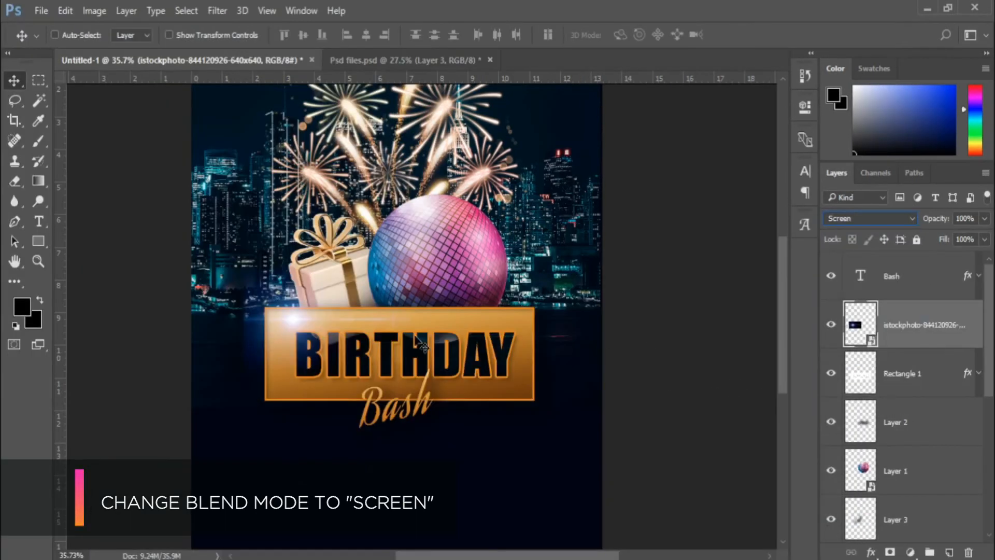
{"action": "scroll", "coordinate": [270, 331], "scroll_direction": "up", "scroll_amount": 5}
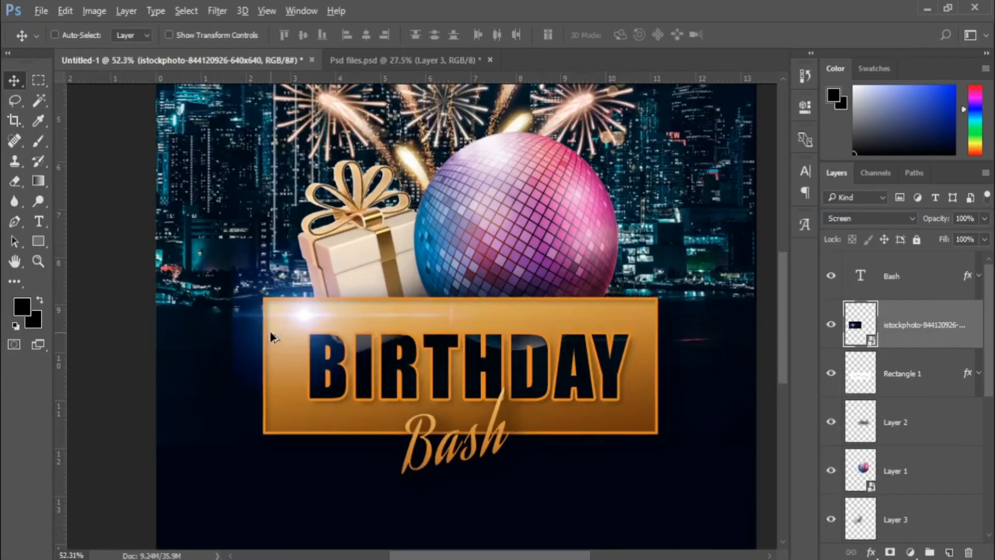
{"action": "left_click_drag", "start_coordinate": [352, 321], "coordinate": [333, 312]}
{"action": "scroll", "coordinate": [336, 316], "scroll_direction": "down", "scroll_amount": 3}
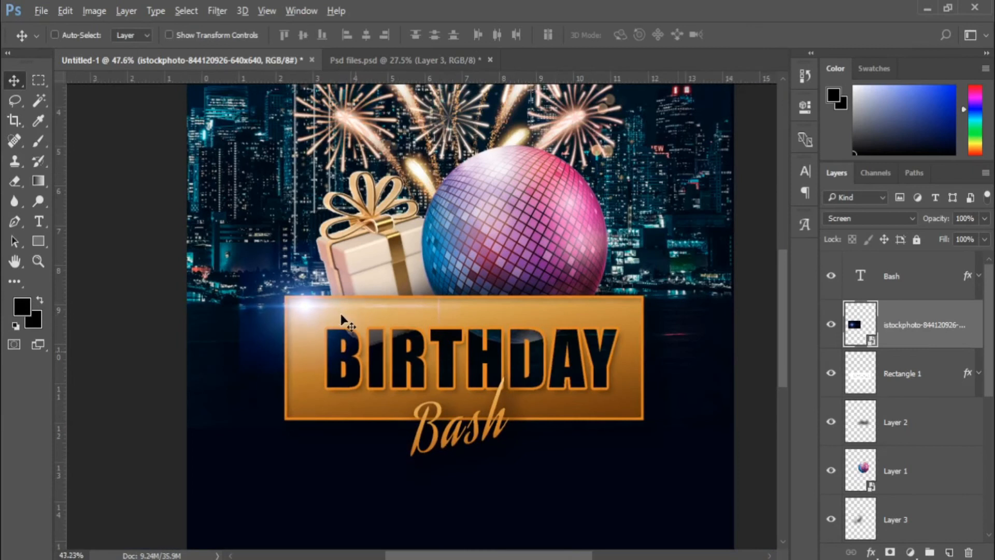
{"action": "scroll", "coordinate": [344, 321], "scroll_direction": "down", "scroll_amount": 2}
Step: Rasterize the flare layer, add a layer mask, and brush away the excess glow around the rectangle's corner in black
{"action": "right_click", "coordinate": [939, 343]}
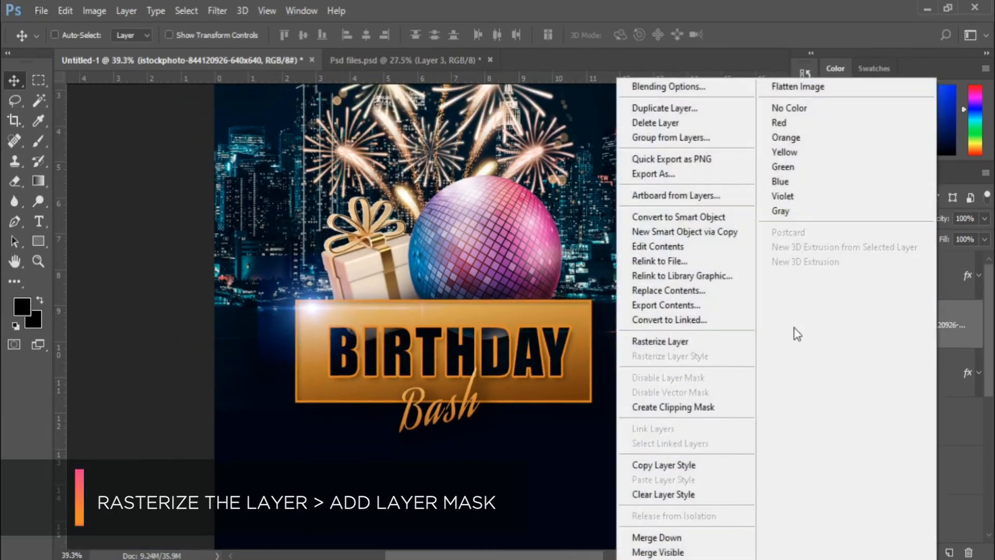
{"action": "left_click", "coordinate": [703, 340]}
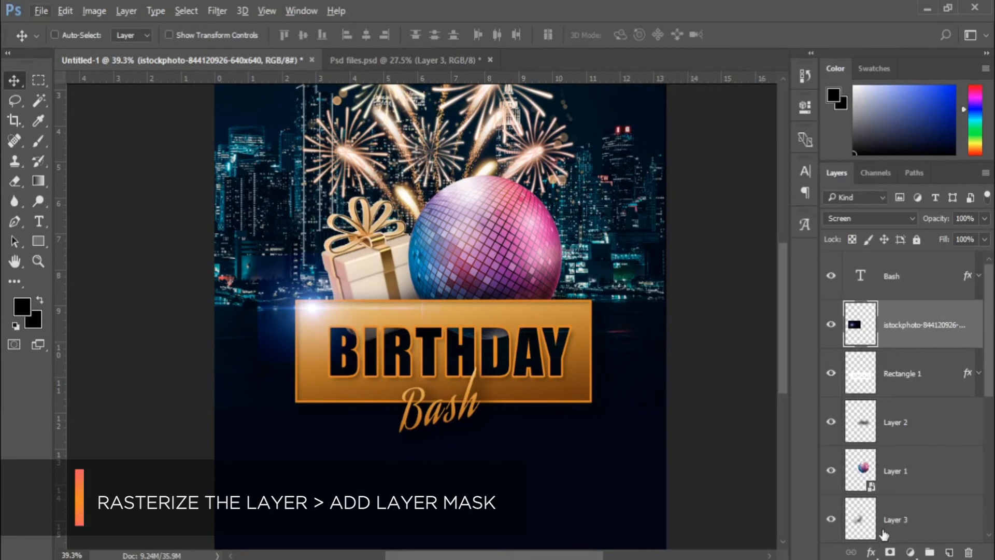
{"action": "left_click", "coordinate": [889, 551]}
{"action": "key", "text": "b"}
{"action": "scroll", "coordinate": [218, 278], "scroll_direction": "up", "scroll_amount": 1}
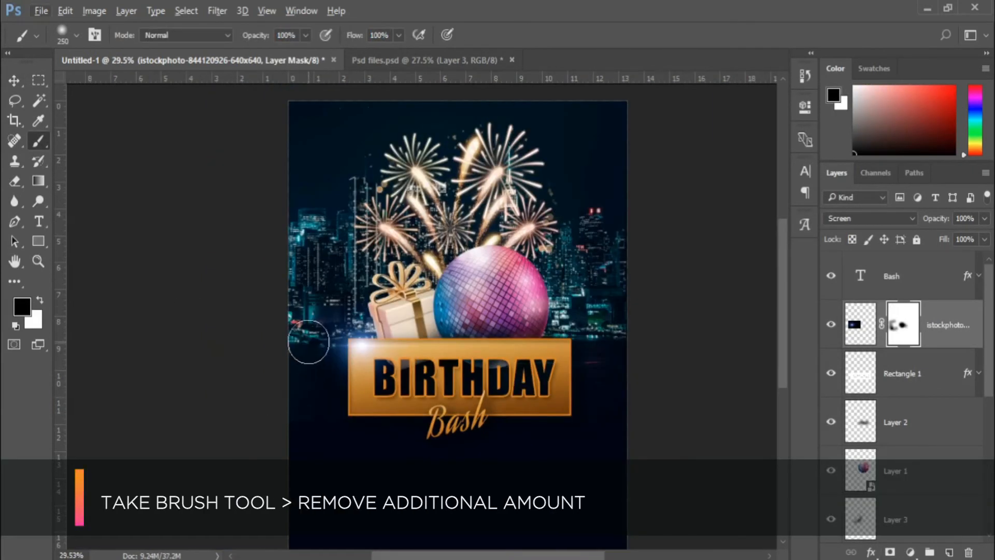
{"action": "left_click_drag", "start_coordinate": [309, 342], "coordinate": [329, 386]}
Step: Duplicate the flare, flip the copy horizontally, and place it on the gold rectangle's lower-right corner
{"action": "left_click", "coordinate": [13, 80]}
{"action": "left_click_drag", "start_coordinate": [380, 354], "coordinate": [566, 415]}
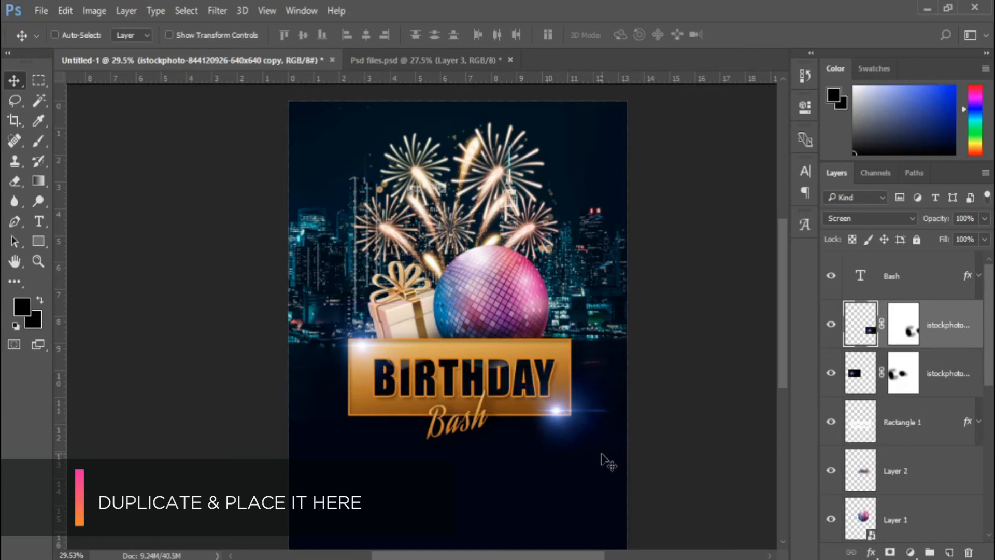
{"action": "scroll", "coordinate": [602, 454], "scroll_direction": "up", "scroll_amount": 2}
{"action": "key", "text": "ctrl+t"}
{"action": "right_click", "coordinate": [558, 409]}
{"action": "left_click", "coordinate": [587, 382]}
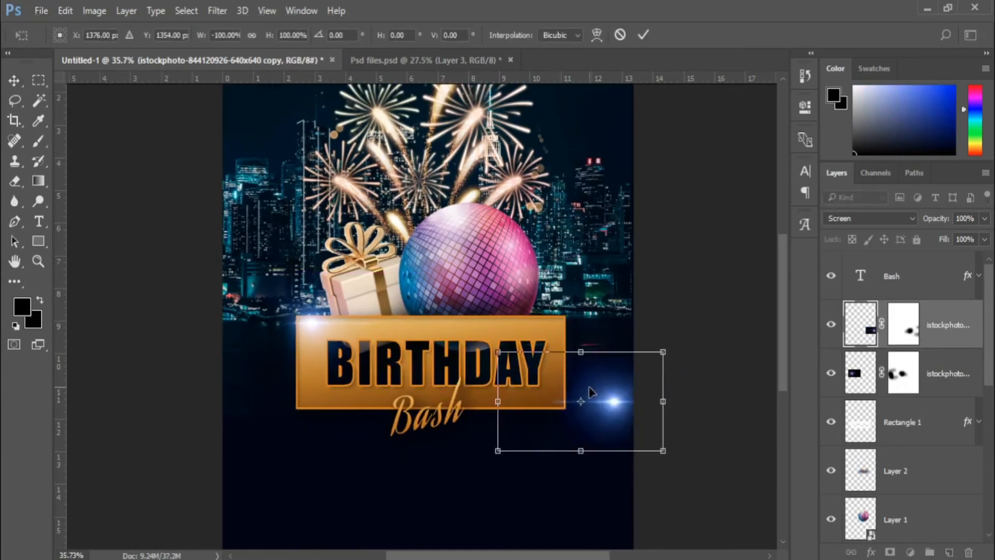
{"action": "left_click_drag", "start_coordinate": [623, 411], "coordinate": [521, 402]}
{"action": "key", "text": "Return"}
Step: Set the duplicated flare's opacity to 82% and brush away its excess glow below the rectangle on its layer mask
{"action": "scroll", "coordinate": [558, 405], "scroll_direction": "up", "scroll_amount": 3}
{"action": "scroll", "coordinate": [522, 400], "scroll_direction": "down", "scroll_amount": 3}
{"action": "left_click_drag", "start_coordinate": [939, 220], "coordinate": [927, 222]}
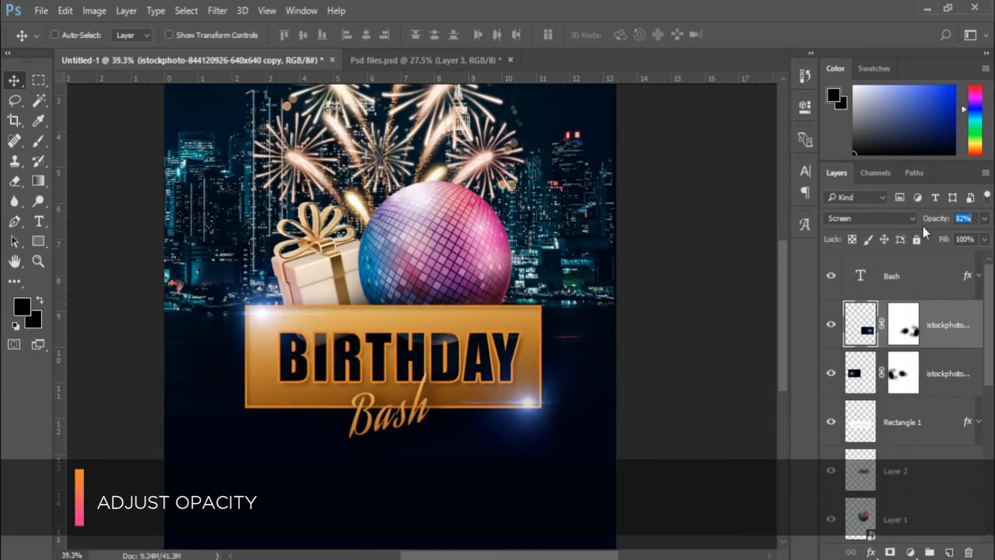
{"action": "key", "text": "ctrl+0"}
{"action": "left_click", "coordinate": [903, 324]}
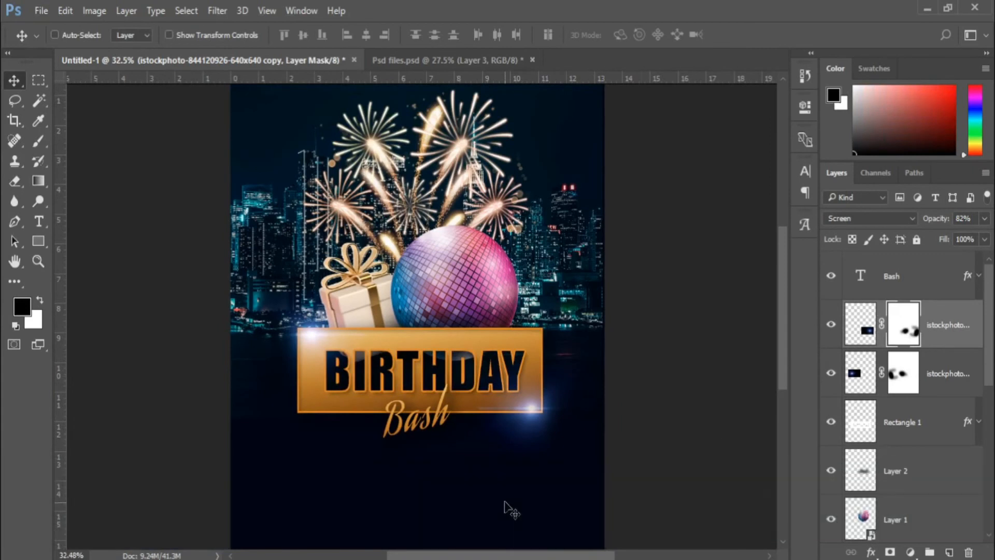
{"action": "key", "text": "b"}
{"action": "left_click_drag", "start_coordinate": [523, 467], "coordinate": [550, 468]}
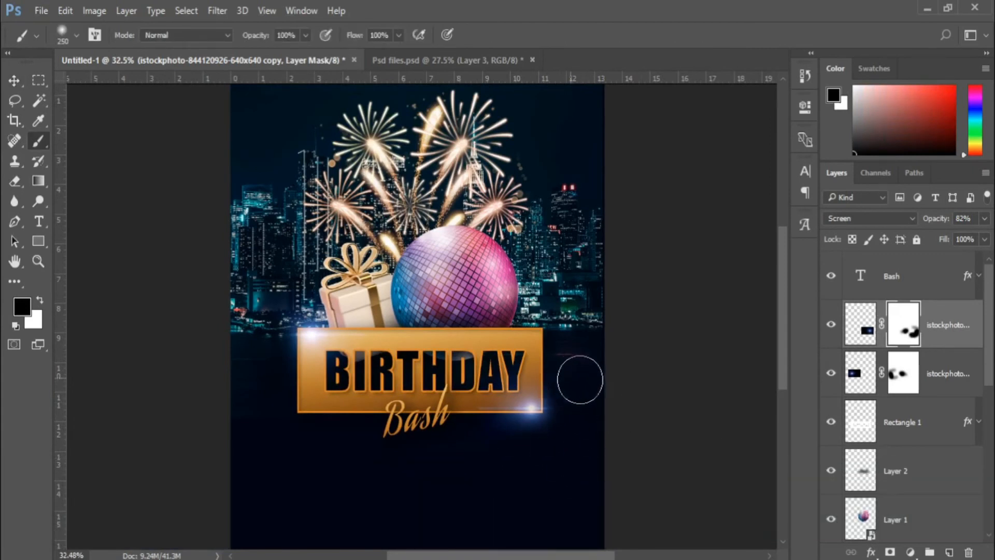
{"action": "scroll", "coordinate": [618, 416], "scroll_direction": "down", "scroll_amount": 1}
Step: Desaturate the flare image on the gold rectangle's lower-right corner with a default Black & White adjustment
{"action": "left_click", "coordinate": [864, 350]}
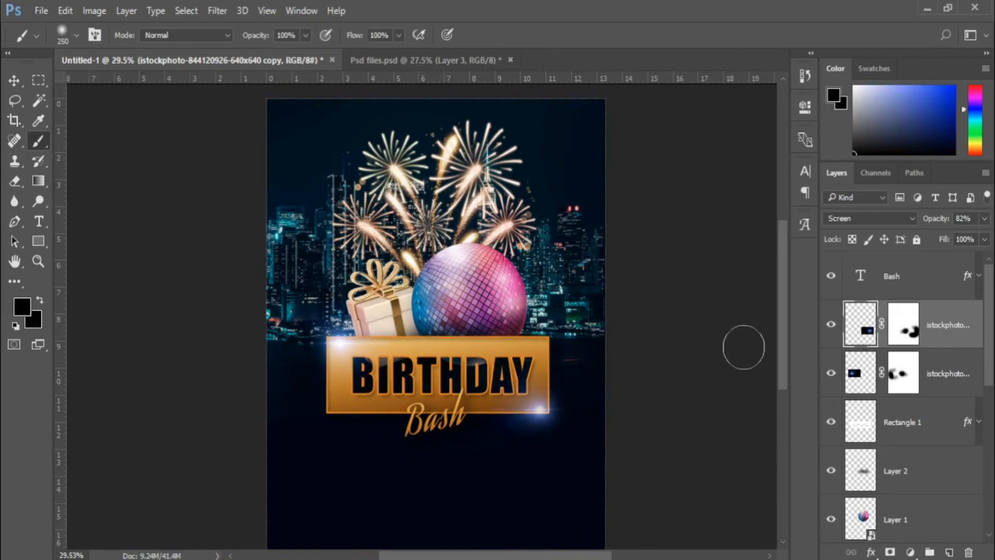
{"action": "left_click", "coordinate": [94, 11]}
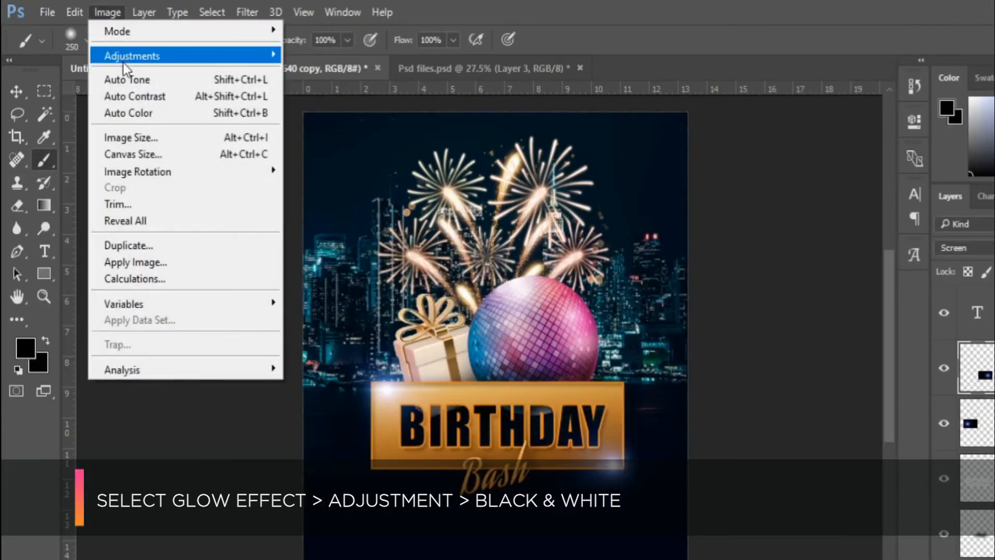
{"action": "mouse_move", "coordinate": [127, 56]}
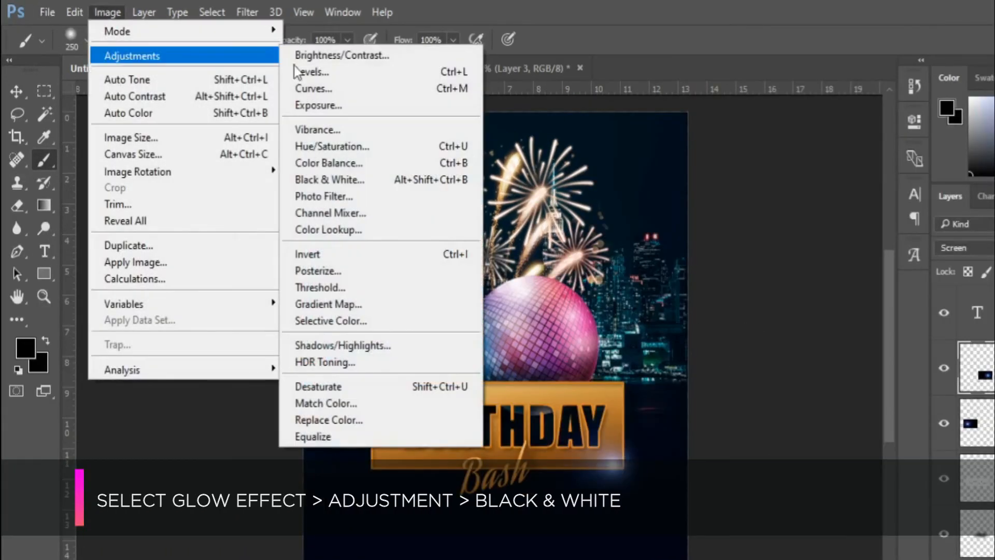
{"action": "left_click", "coordinate": [331, 181]}
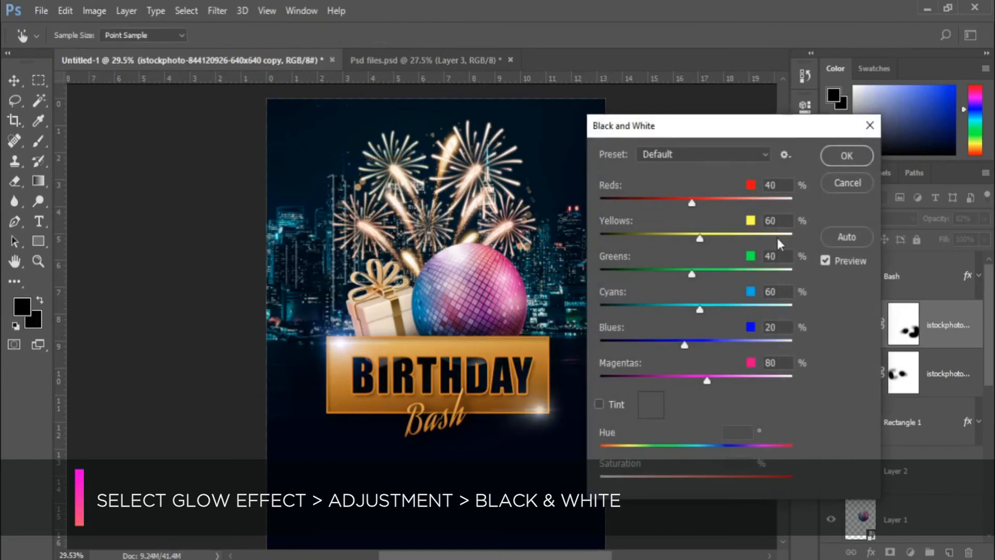
{"action": "left_click", "coordinate": [847, 156]}
{"action": "key", "text": "b"}
Step: Apply the default Black & White adjustment to the flare image on the gold rectangle's upper-left corner
{"action": "left_click", "coordinate": [860, 372]}
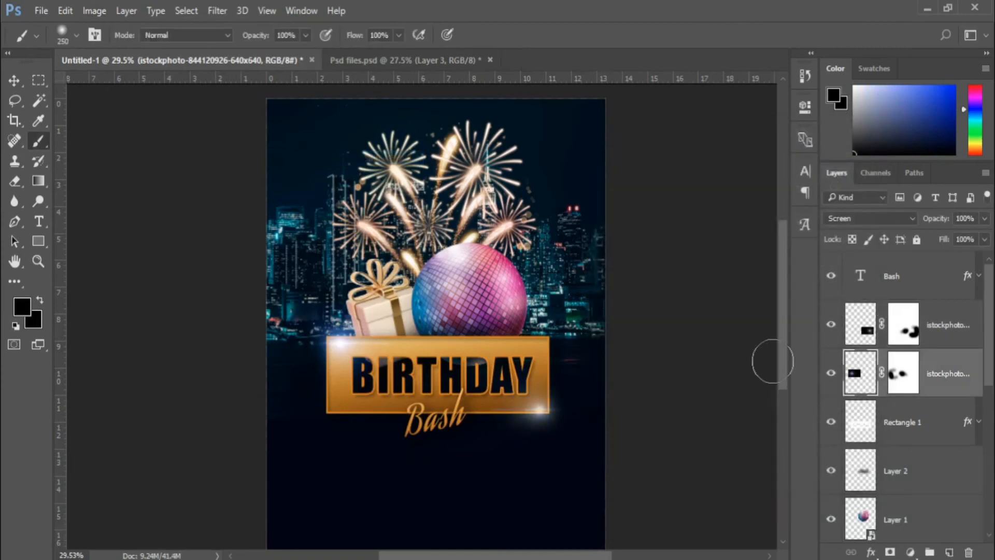
{"action": "left_click", "coordinate": [82, 10]}
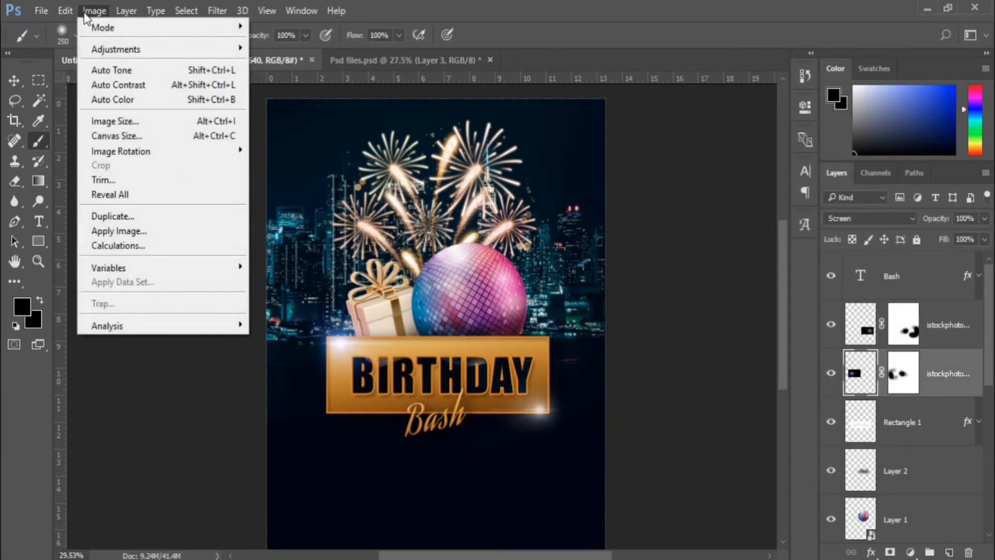
{"action": "mouse_move", "coordinate": [124, 49]}
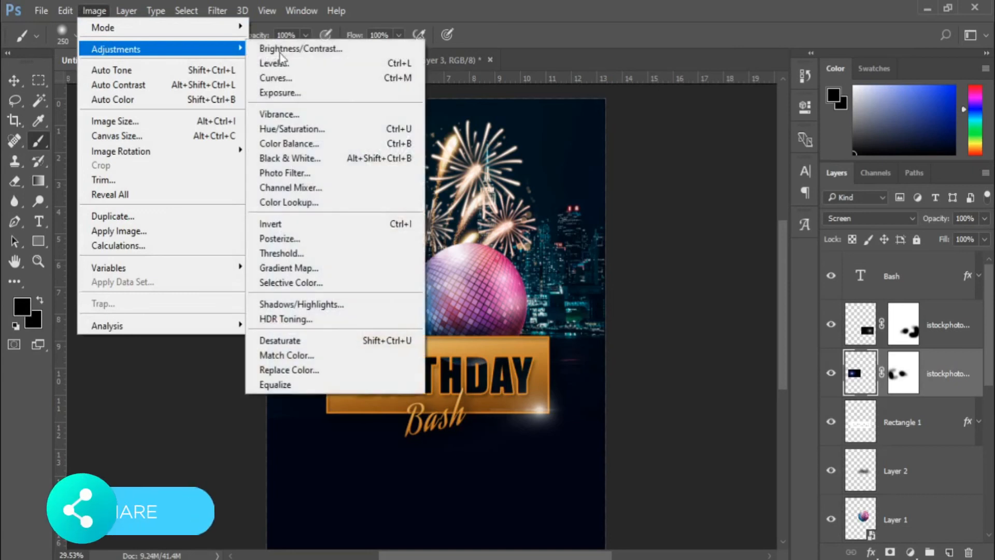
{"action": "left_click", "coordinate": [293, 158]}
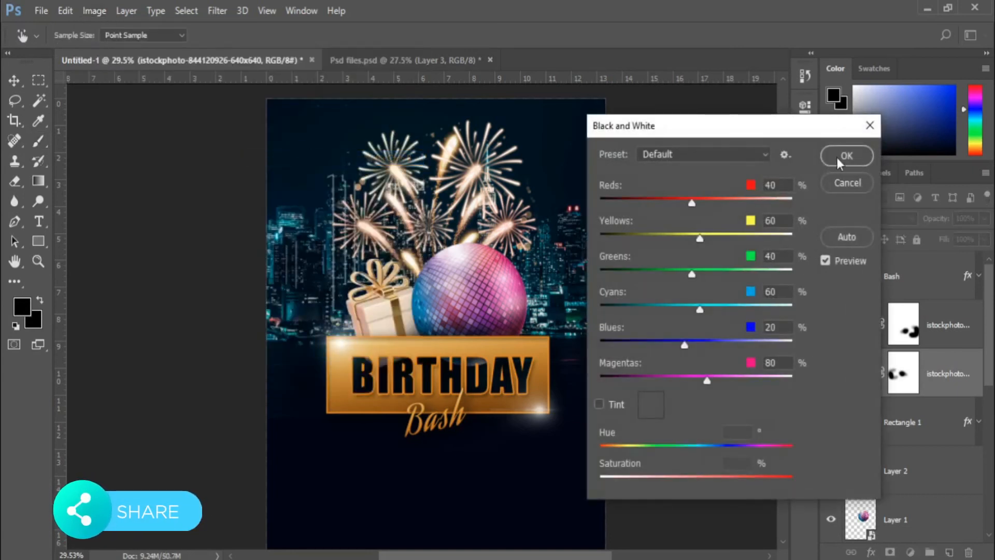
{"action": "left_click", "coordinate": [845, 156]}
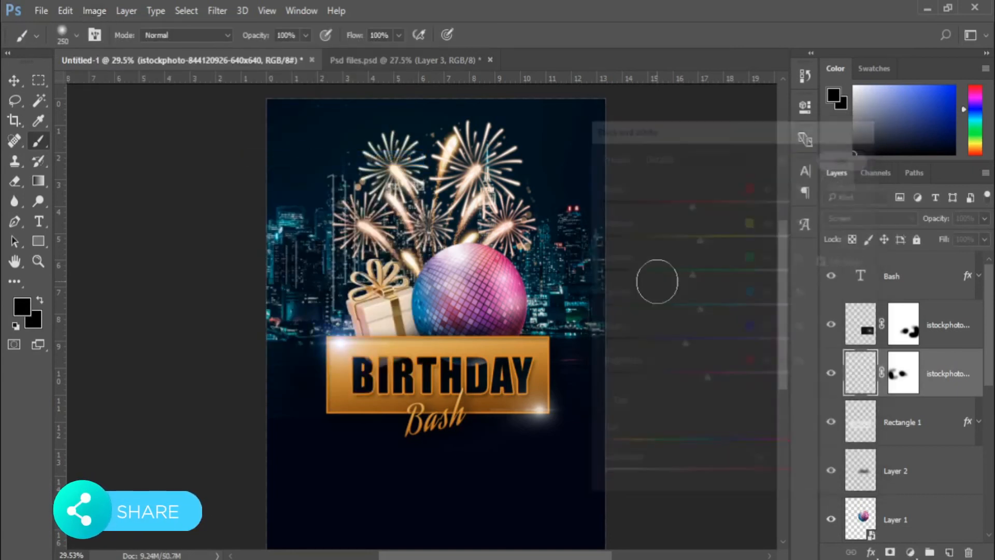
{"action": "left_click", "coordinate": [21, 82]}
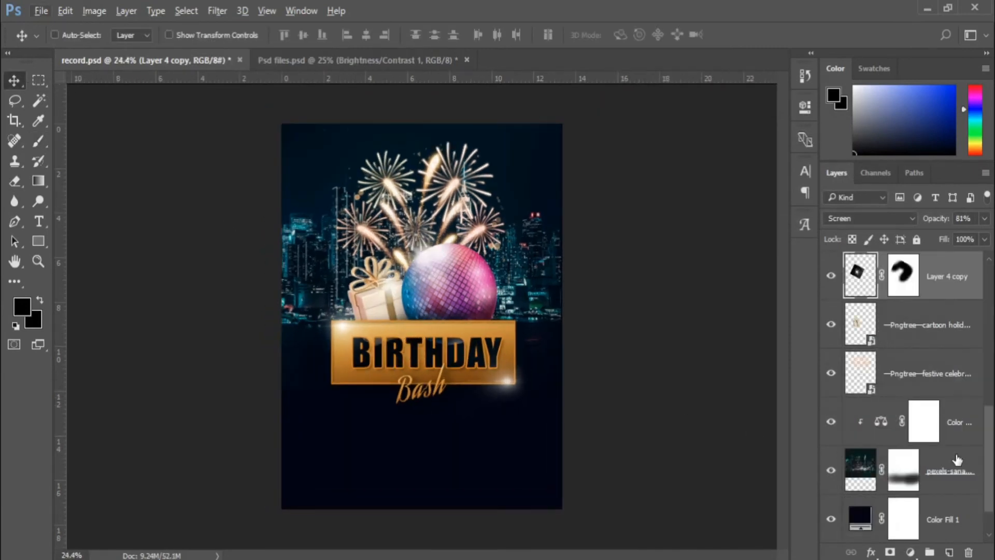
Step: Add a Brightness/Contrast adjustment layer clipped to the disco ball, with brightness -17 and contrast 24
{"action": "scroll", "coordinate": [956, 460], "scroll_direction": "up", "scroll_amount": 3}
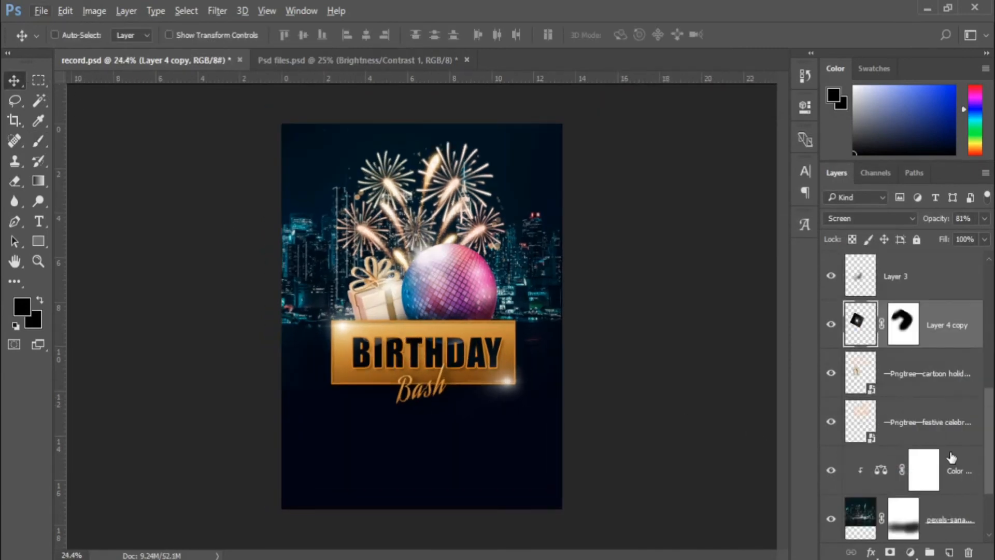
{"action": "left_click", "coordinate": [904, 339]}
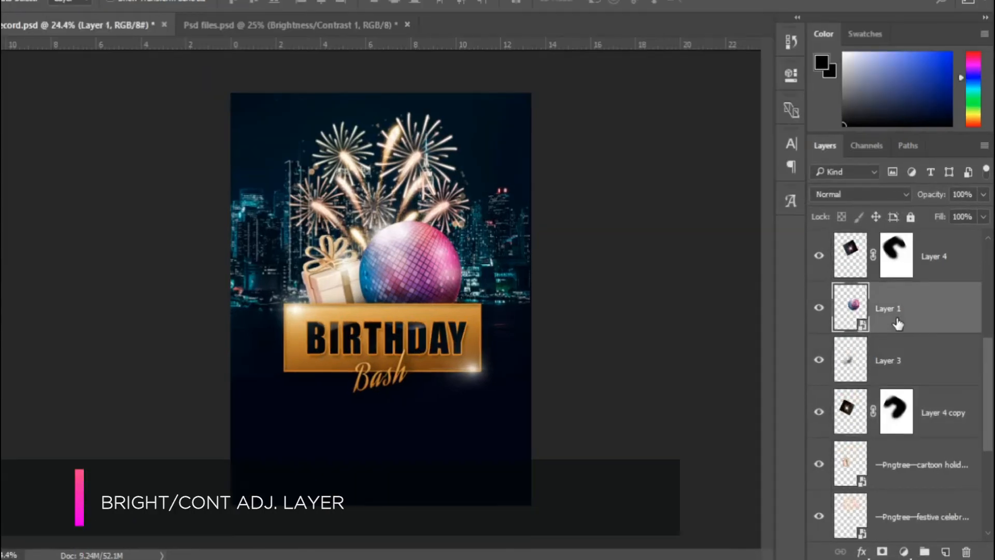
{"action": "left_click", "coordinate": [904, 551]}
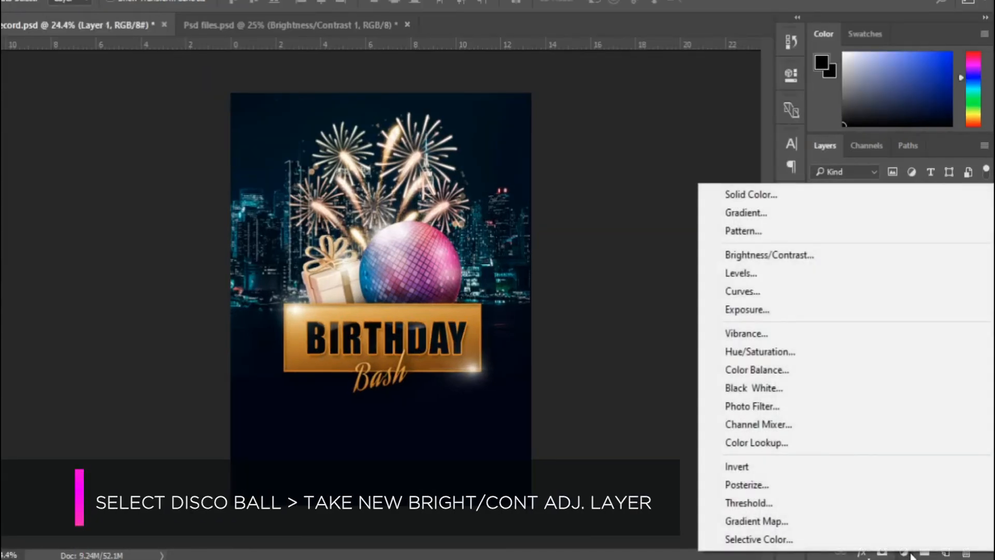
{"action": "left_click", "coordinate": [792, 258]}
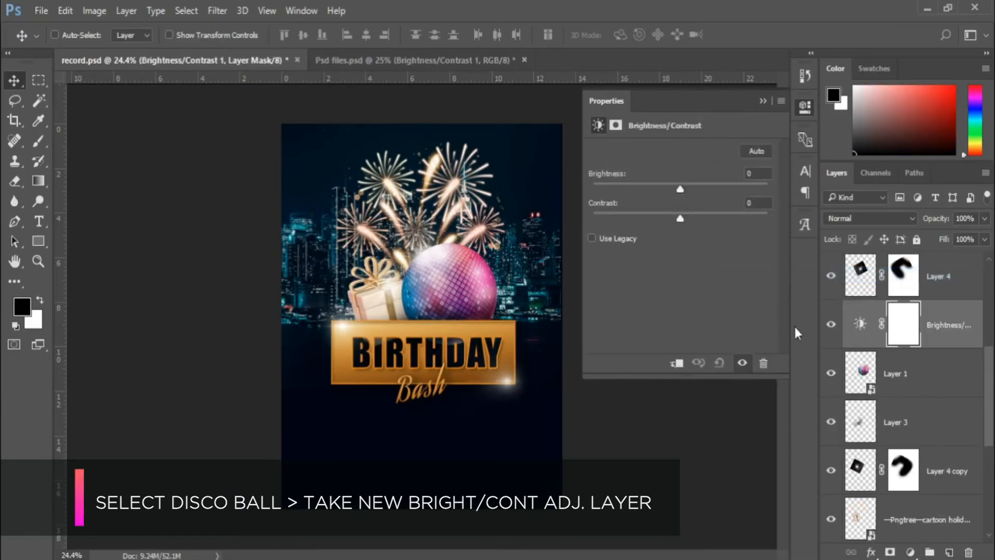
{"action": "left_click", "coordinate": [675, 365]}
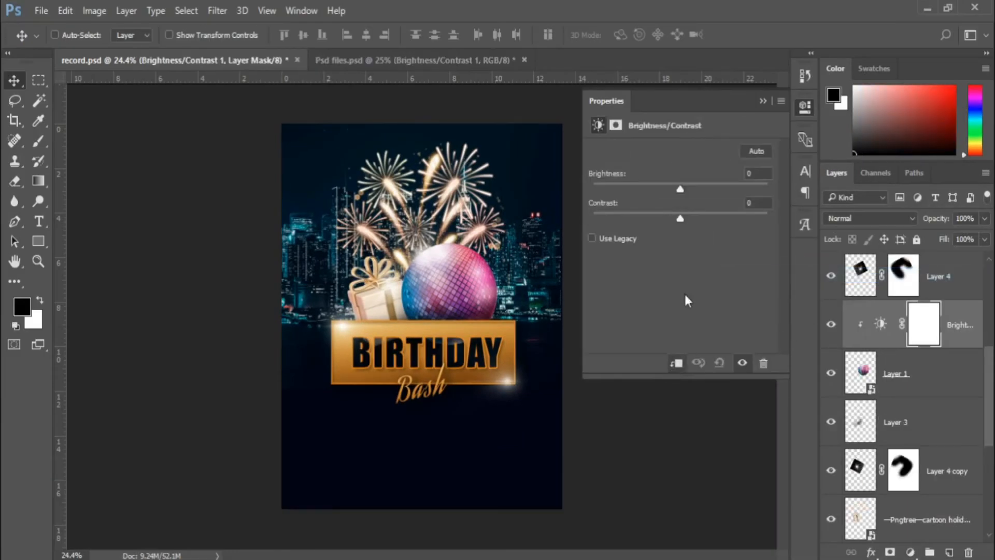
{"action": "left_click_drag", "start_coordinate": [679, 189], "coordinate": [674, 193]}
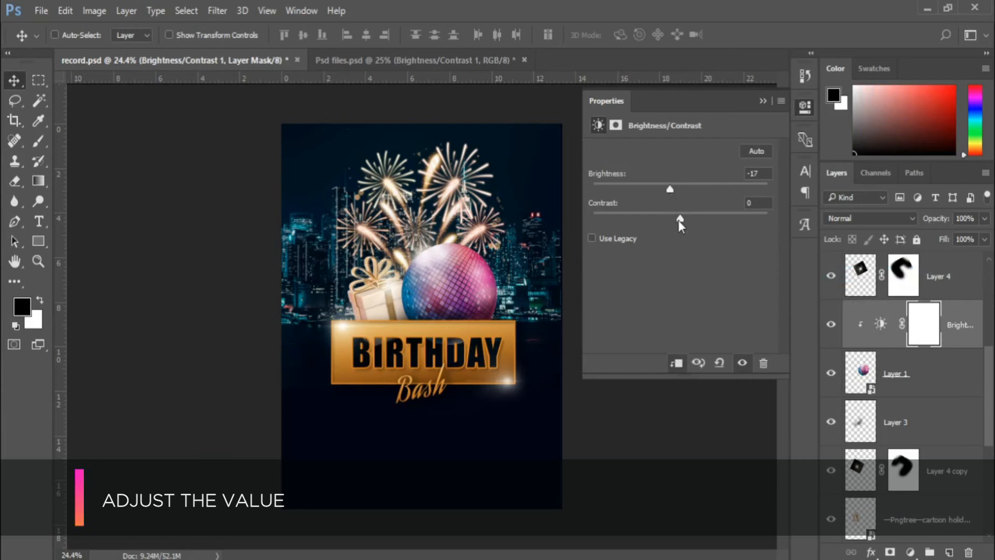
{"action": "left_click_drag", "start_coordinate": [684, 220], "coordinate": [699, 219]}
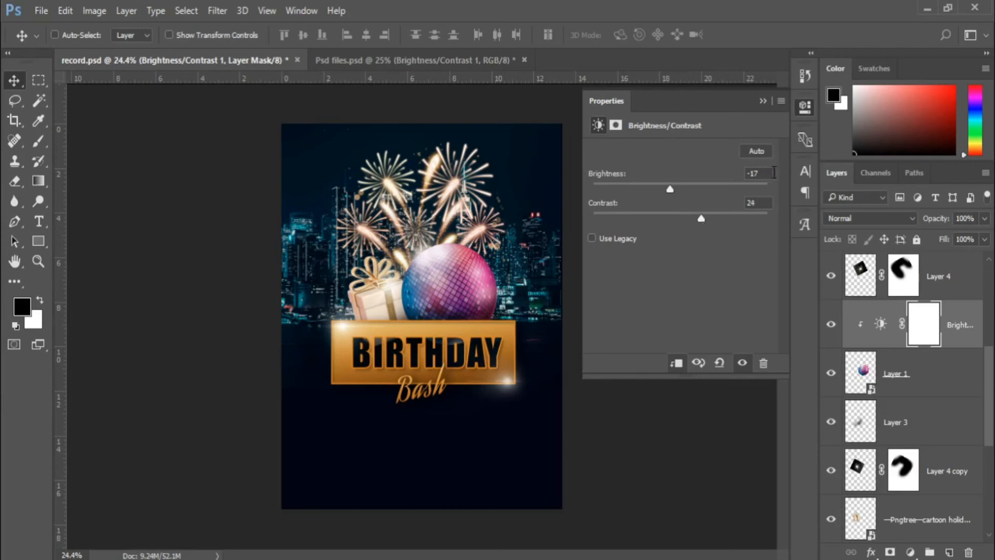
{"action": "left_click", "coordinate": [762, 104]}
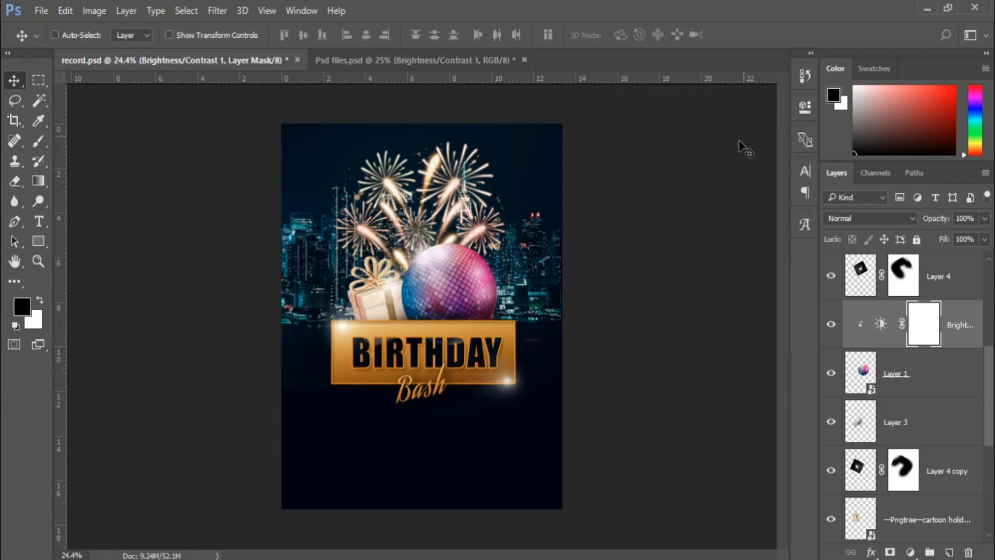
Step: Place the Golden Crystal image from the Working Files folder over the lower half of the poster
{"action": "key", "text": "alt+Tab"}
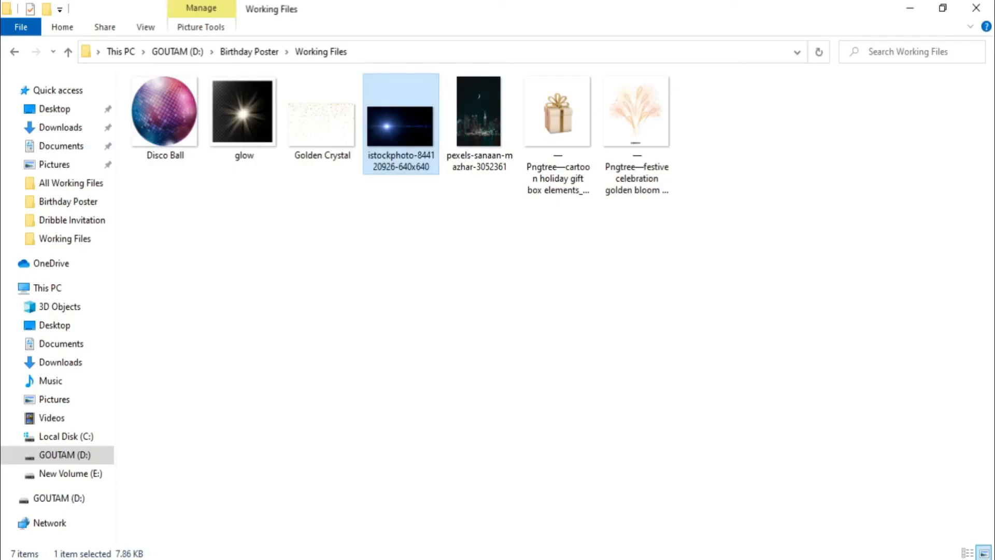
{"action": "left_click_drag", "start_coordinate": [332, 139], "coordinate": [528, 448]}
{"action": "key", "text": "Return"}
{"action": "scroll", "coordinate": [529, 448], "scroll_direction": "down", "scroll_amount": 2}
{"action": "scroll", "coordinate": [470, 441], "scroll_direction": "up", "scroll_amount": 1}
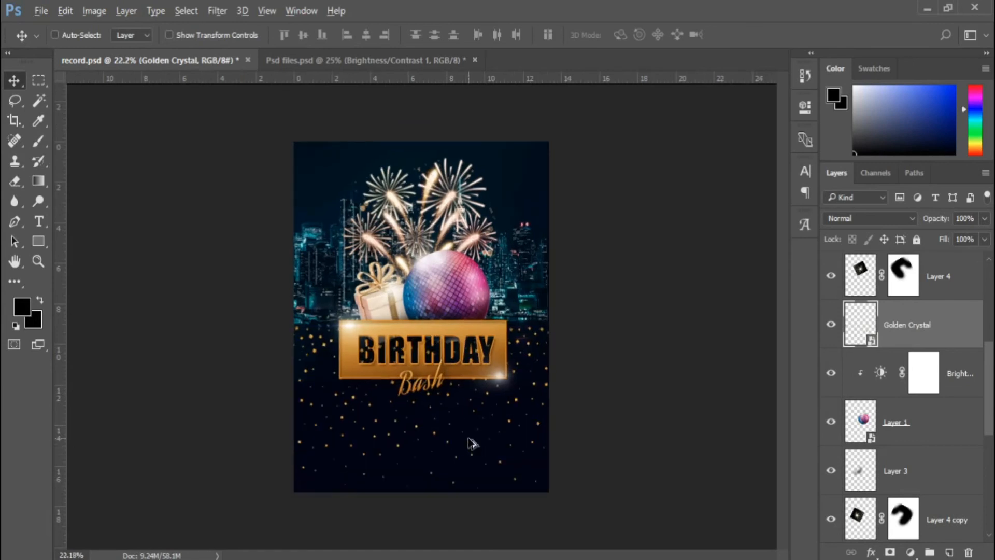
Step: Rasterize the Golden Crystal layer and add a layer mask to it
{"action": "right_click", "coordinate": [912, 339]}
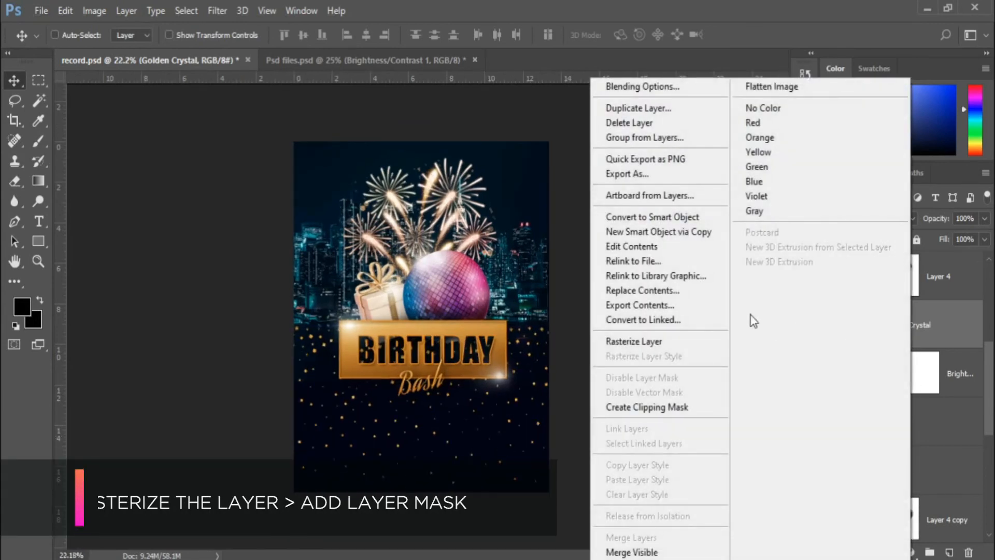
{"action": "left_click", "coordinate": [673, 345]}
{"action": "scroll", "coordinate": [558, 431], "scroll_direction": "up", "scroll_amount": 2}
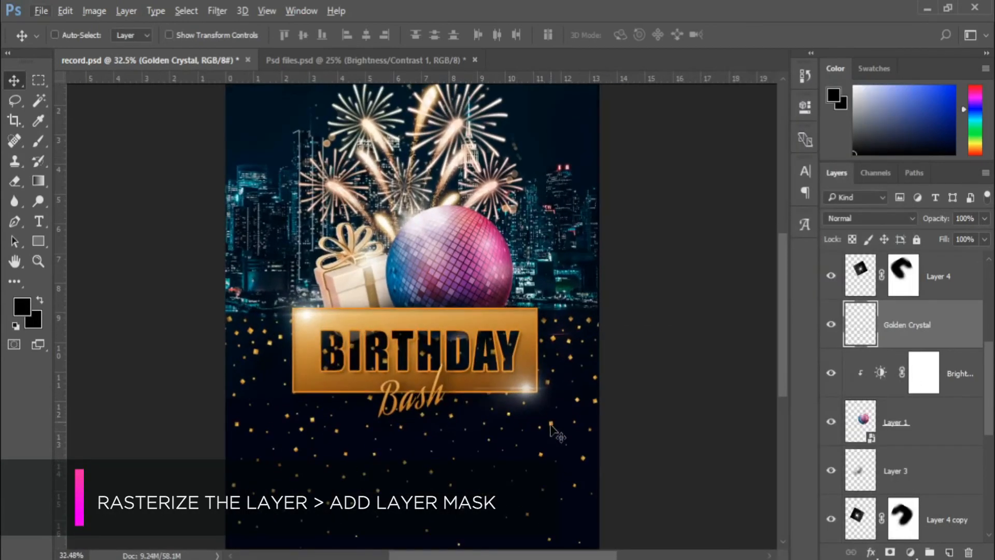
{"action": "left_click_drag", "start_coordinate": [588, 454], "coordinate": [587, 456]}
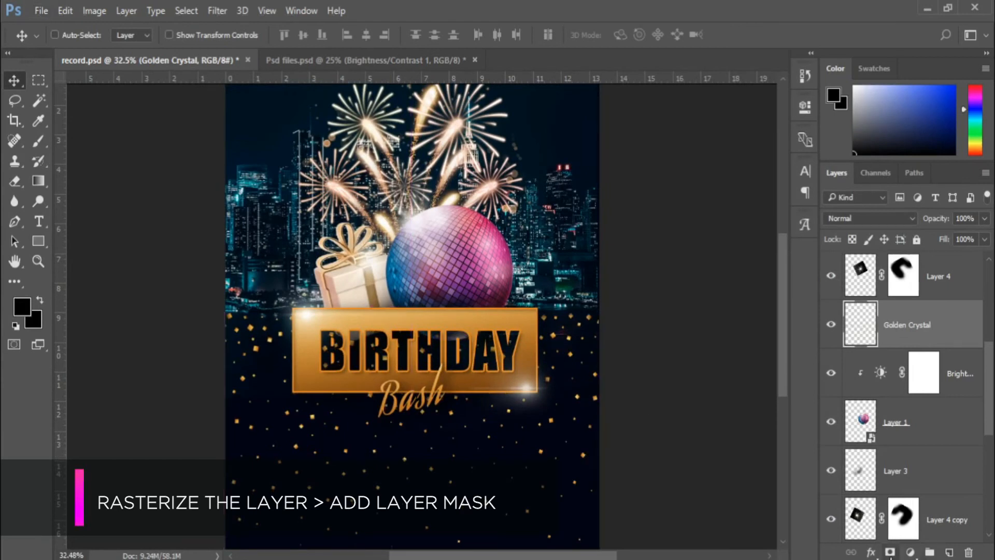
{"action": "left_click", "coordinate": [890, 553]}
Step: Brush black on the Golden Crystal mask to soften the crystals' upper edge along the base of the skyline
{"action": "scroll", "coordinate": [534, 345], "scroll_direction": "up", "scroll_amount": 1}
{"action": "key", "text": "b"}
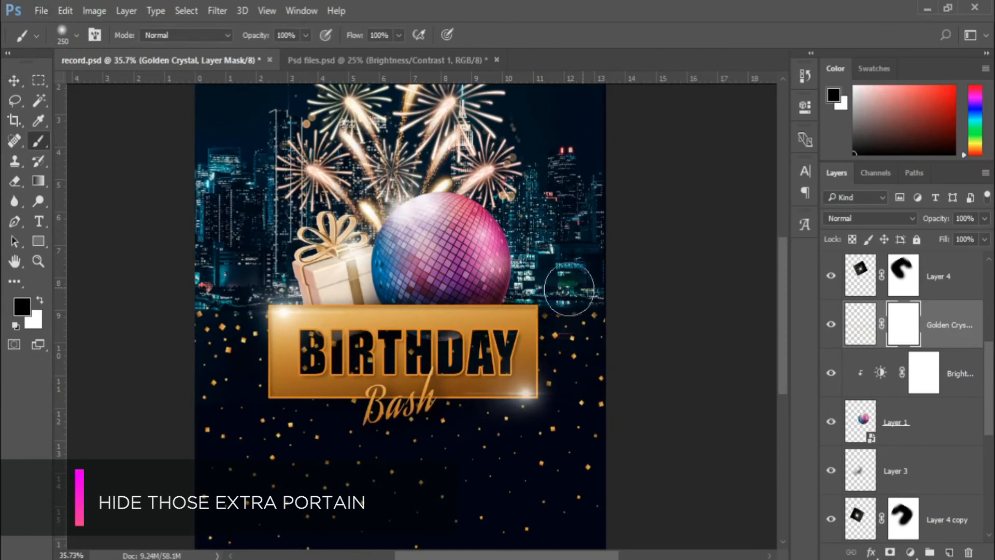
{"action": "mouse_move", "coordinate": [171, 298]}
{"action": "left_mouse_down"}
{"action": "mouse_move", "coordinate": [231, 288]}
{"action": "mouse_move", "coordinate": [215, 282]}
{"action": "mouse_move", "coordinate": [550, 290]}
{"action": "left_mouse_up"}
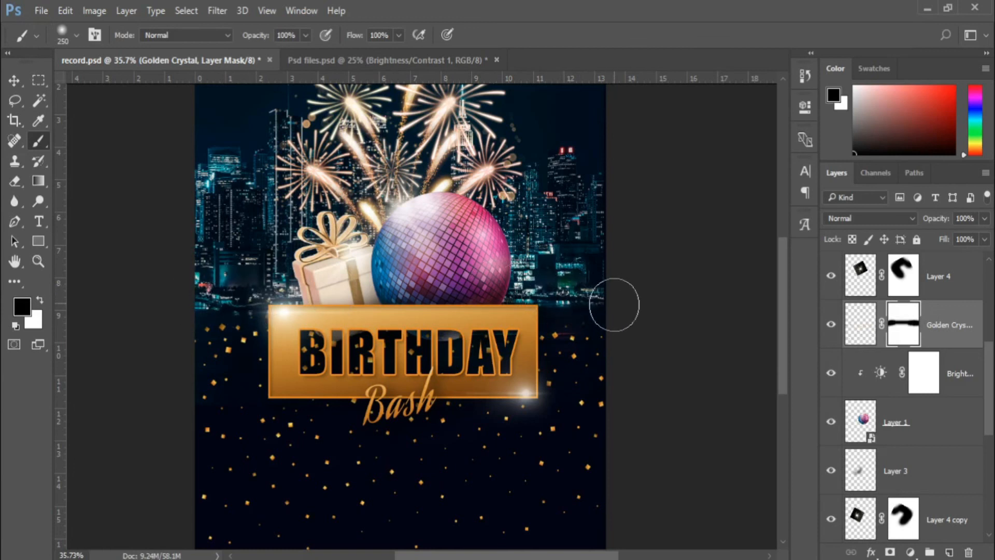
{"action": "scroll", "coordinate": [615, 306], "scroll_direction": "down", "scroll_amount": 3}
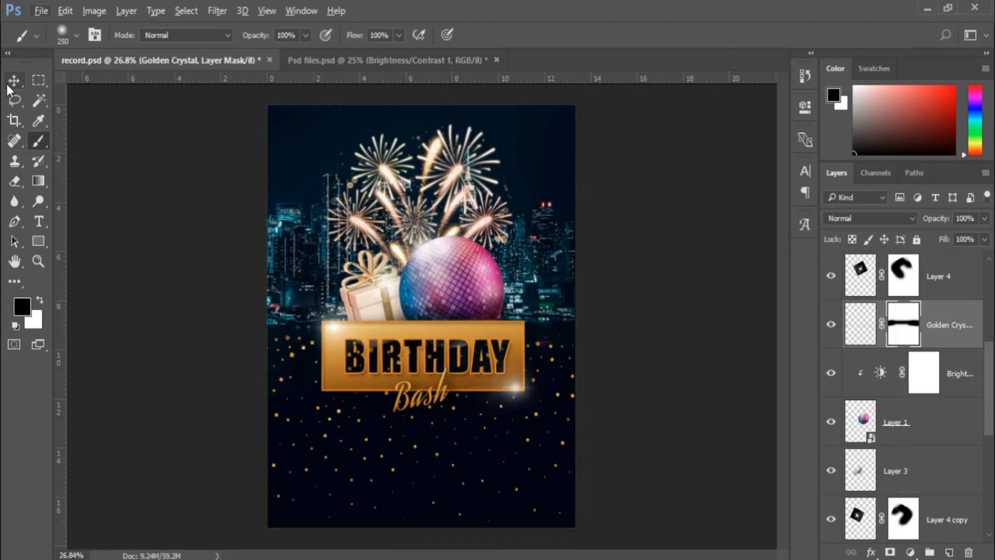
{"action": "left_click", "coordinate": [8, 86]}
{"action": "scroll", "coordinate": [438, 373], "scroll_direction": "down", "scroll_amount": 1}
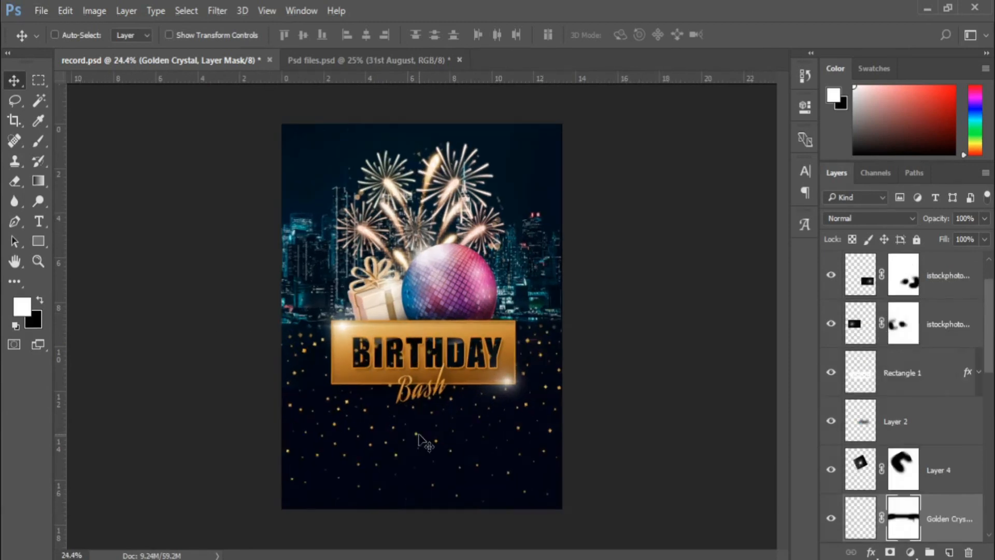
Step: Add the text "31ST August" below the gold rectangle in white Montserrat Bold, 22 pt
{"action": "key", "text": "t"}
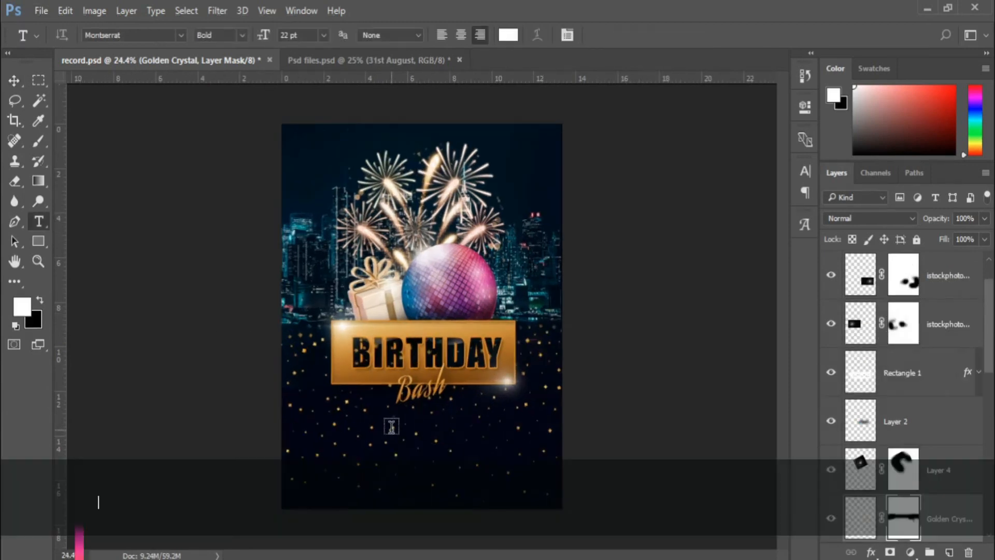
{"action": "left_click", "coordinate": [391, 429]}
{"action": "type", "text": "31ST August"}
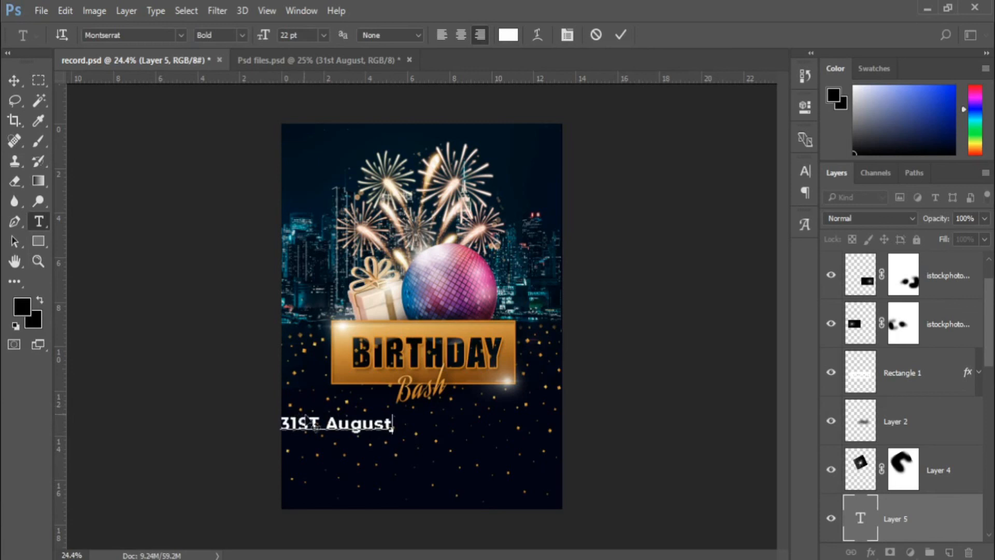
Step: Format the "ST" of the date text as superscript and display the Character panel
{"action": "left_click_drag", "start_coordinate": [322, 422], "coordinate": [293, 422]}
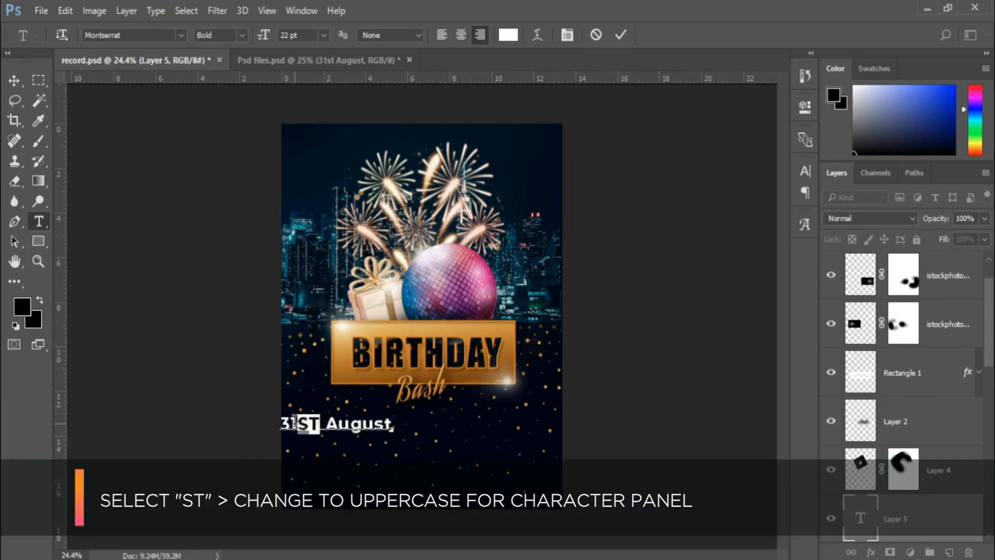
{"action": "left_click", "coordinate": [808, 174]}
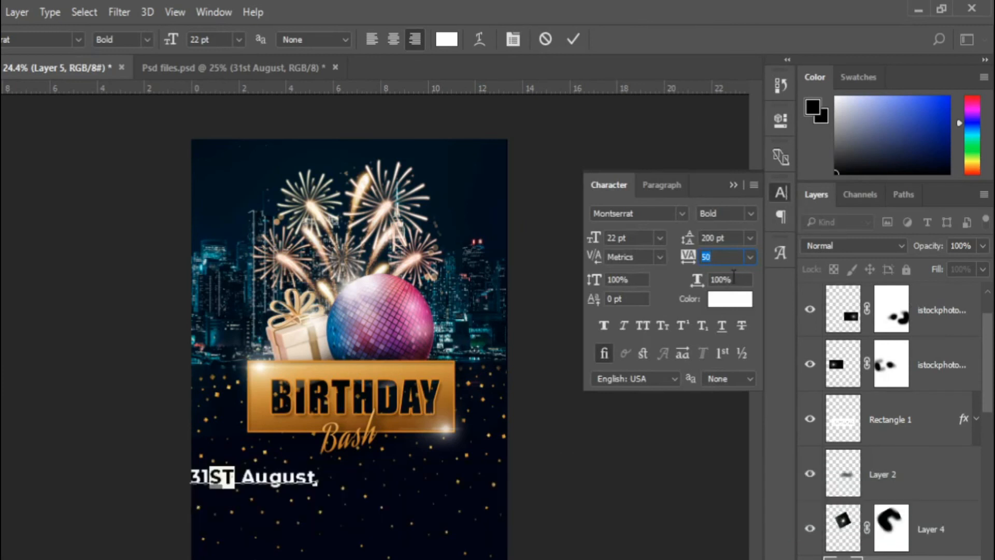
{"action": "left_click", "coordinate": [682, 325]}
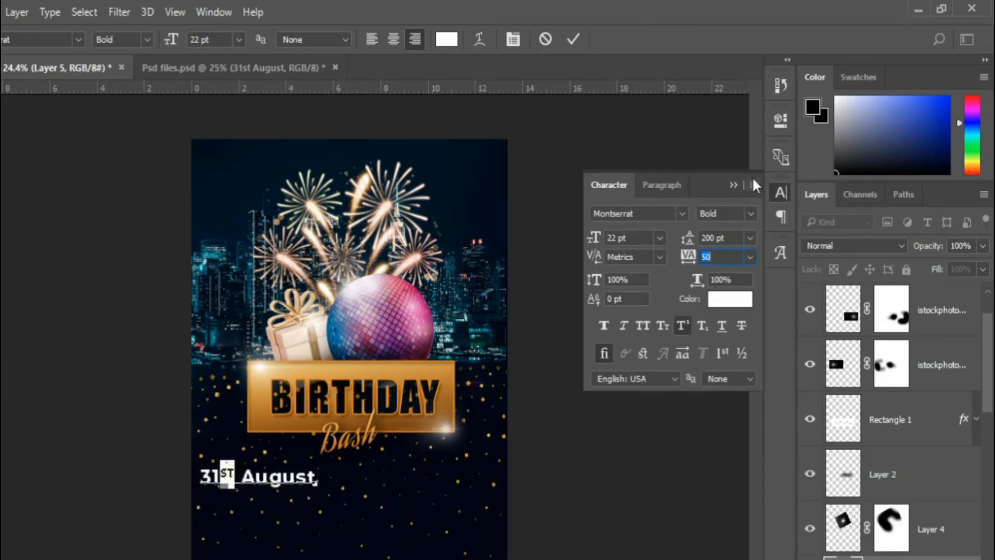
{"action": "left_click", "coordinate": [732, 184]}
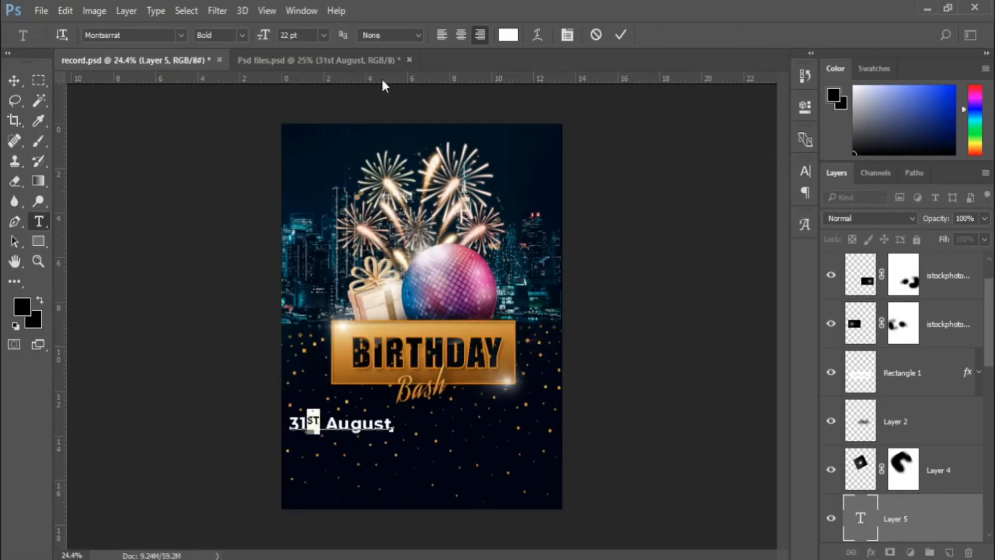
{"action": "left_click", "coordinate": [309, 13]}
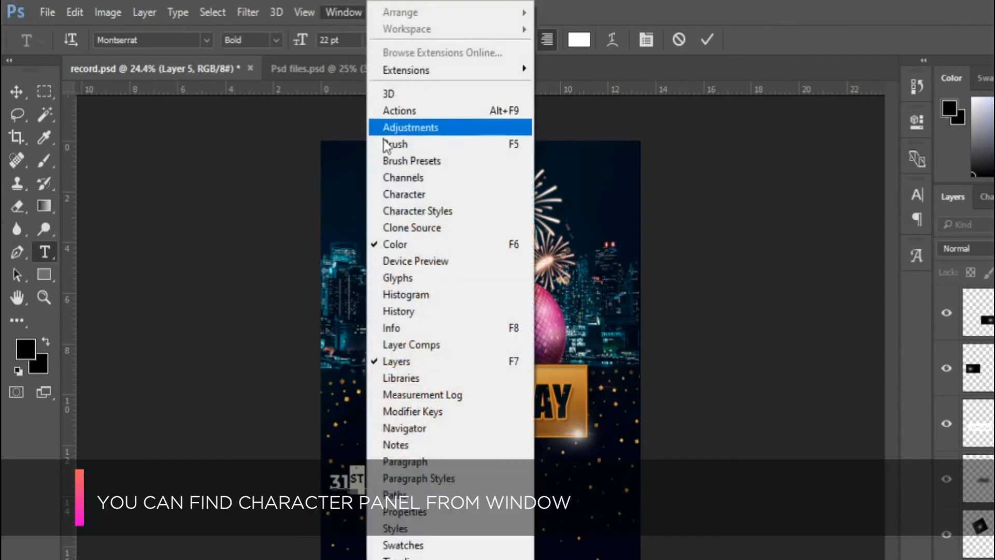
{"action": "left_click", "coordinate": [391, 195]}
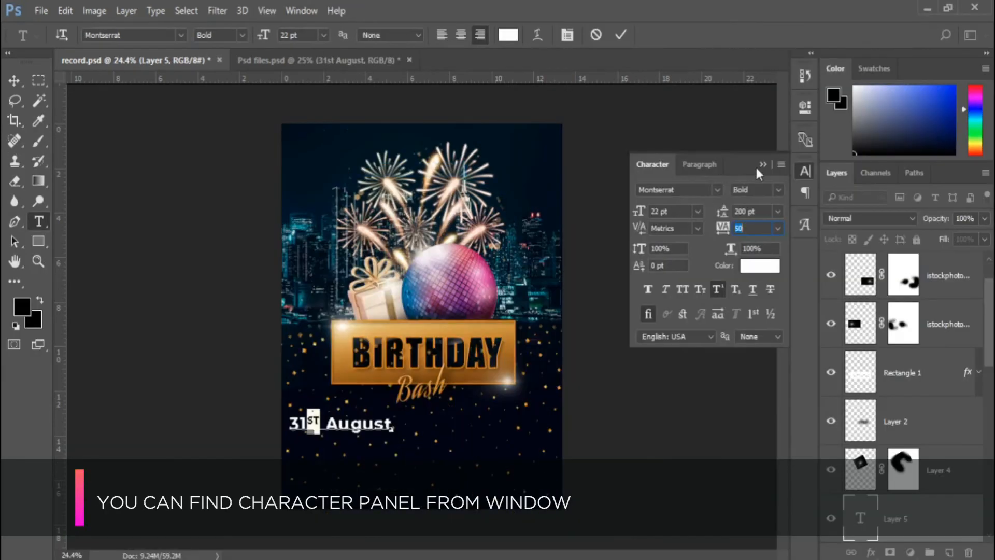
Step: Collapse the Character panel and move the date text to the poster's centre below the gold rectangle
{"action": "left_click", "coordinate": [761, 163]}
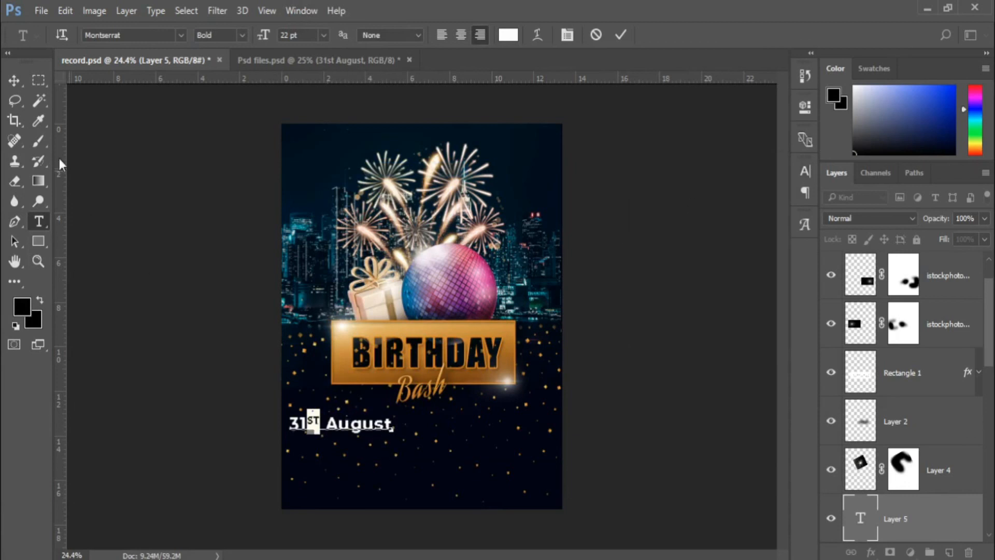
{"action": "left_click", "coordinate": [14, 81]}
{"action": "left_click_drag", "start_coordinate": [342, 424], "coordinate": [422, 425]}
Step: Move the "31ST August" layer to the top of the layer stack, above the "Bash" layer
{"action": "scroll", "coordinate": [946, 467], "scroll_direction": "down", "scroll_amount": 2}
{"action": "left_click_drag", "start_coordinate": [946, 470], "coordinate": [948, 302]}
{"action": "scroll", "coordinate": [938, 335], "scroll_direction": "up", "scroll_amount": 2}
{"action": "scroll", "coordinate": [921, 428], "scroll_direction": "up", "scroll_amount": 1}
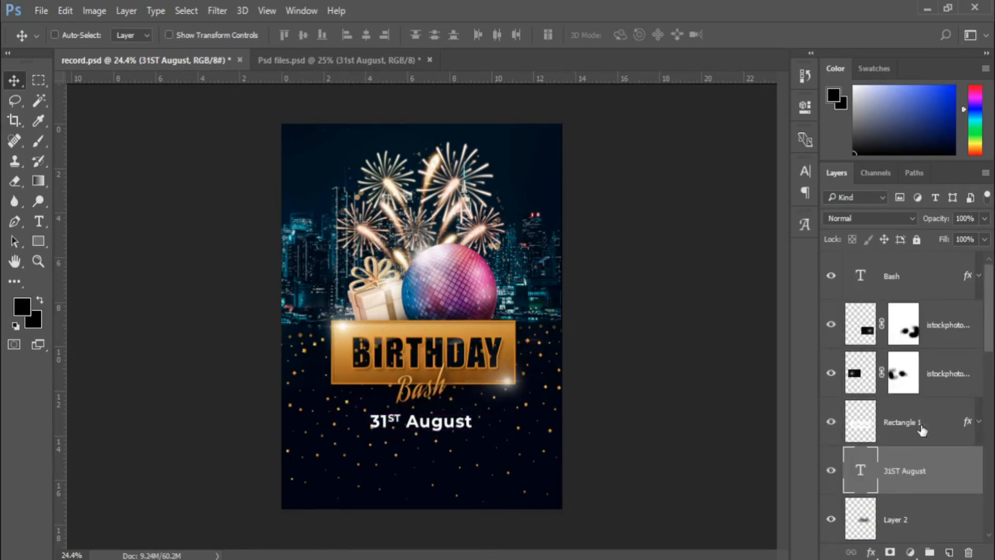
{"action": "left_click_drag", "start_coordinate": [916, 479], "coordinate": [916, 265]}
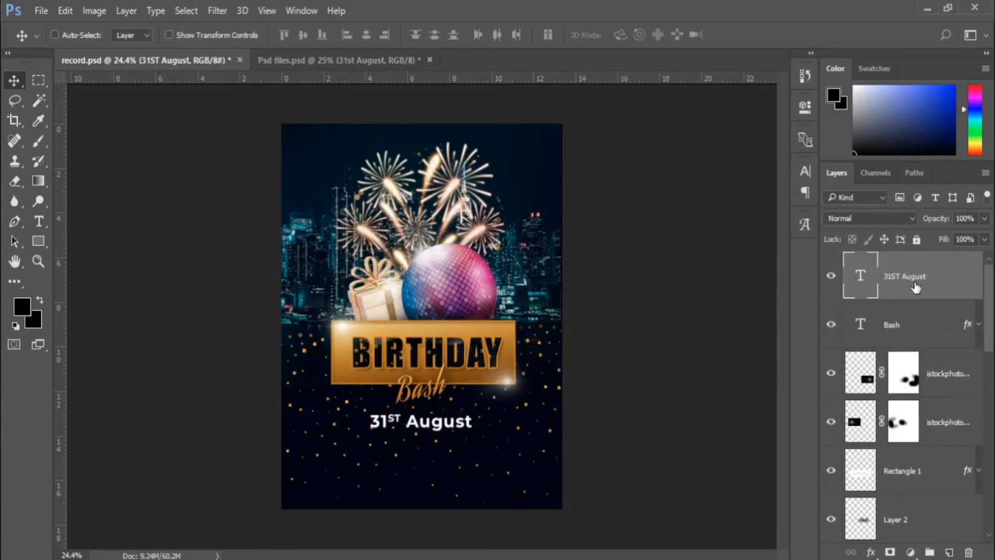
Step: Copy the golden layer effects from Rectangle 1 to the "31ST August" layer and hide its Stroke and Inner Shadow
{"action": "left_click", "coordinate": [958, 479]}
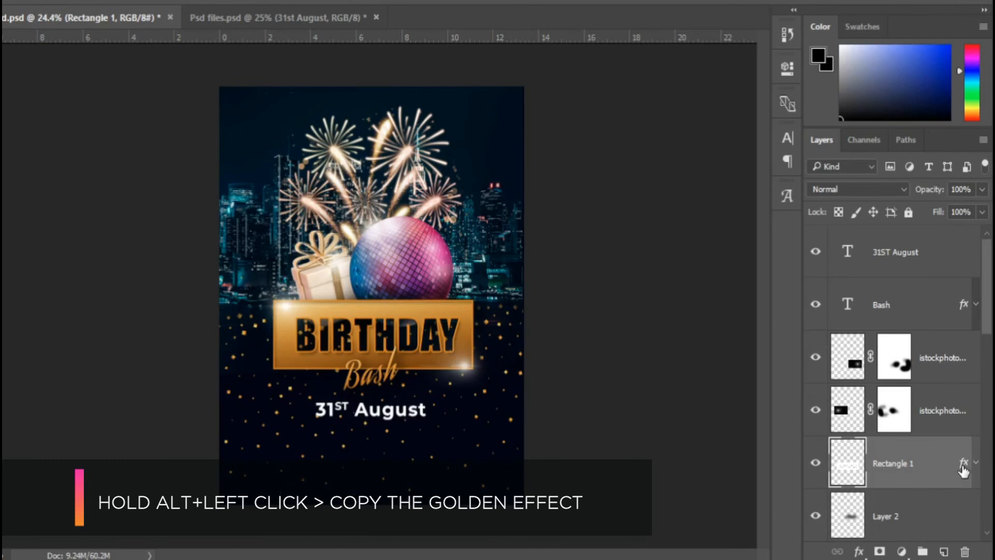
{"action": "left_click_drag", "start_coordinate": [964, 470], "coordinate": [960, 263]}
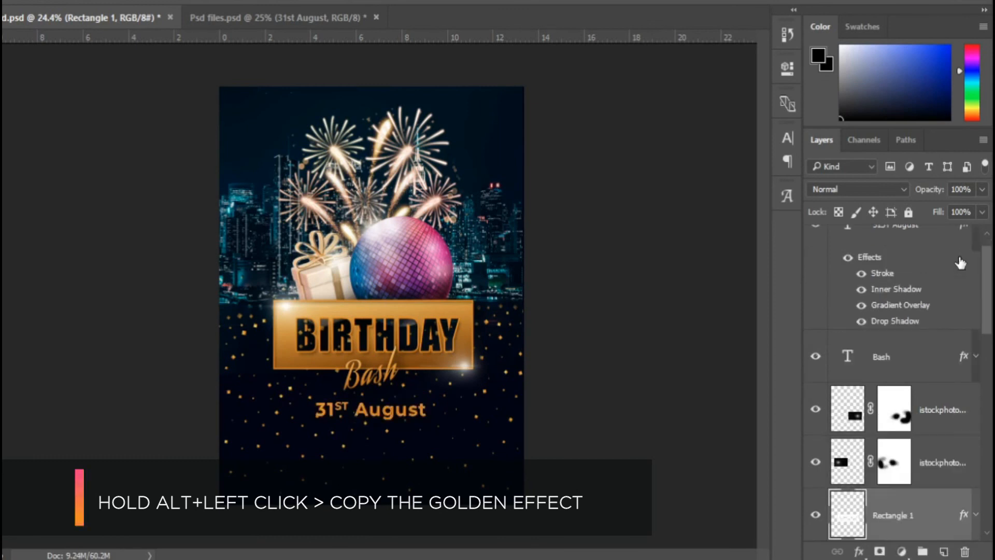
{"action": "scroll", "coordinate": [928, 306], "scroll_direction": "up", "scroll_amount": 1}
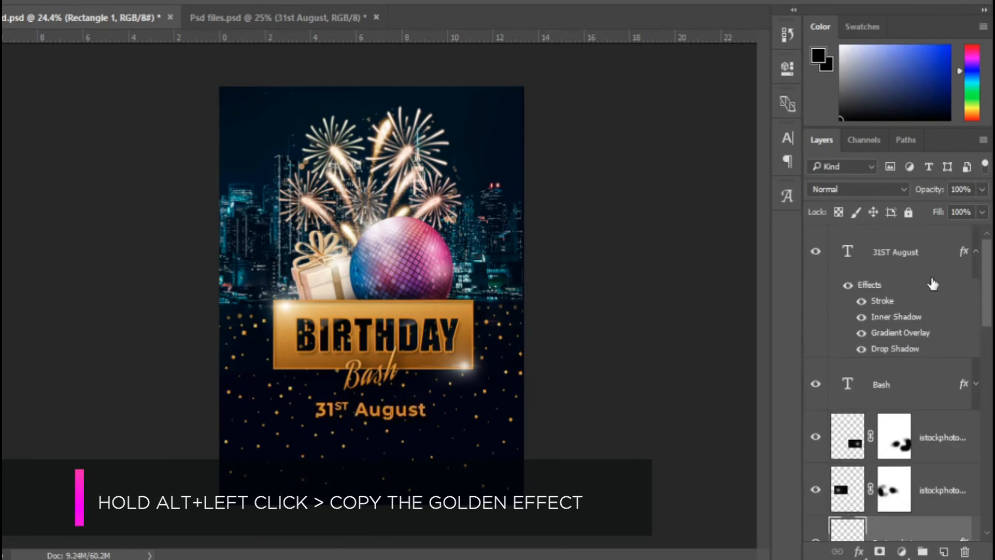
{"action": "left_click", "coordinate": [861, 301]}
{"action": "left_click", "coordinate": [861, 316]}
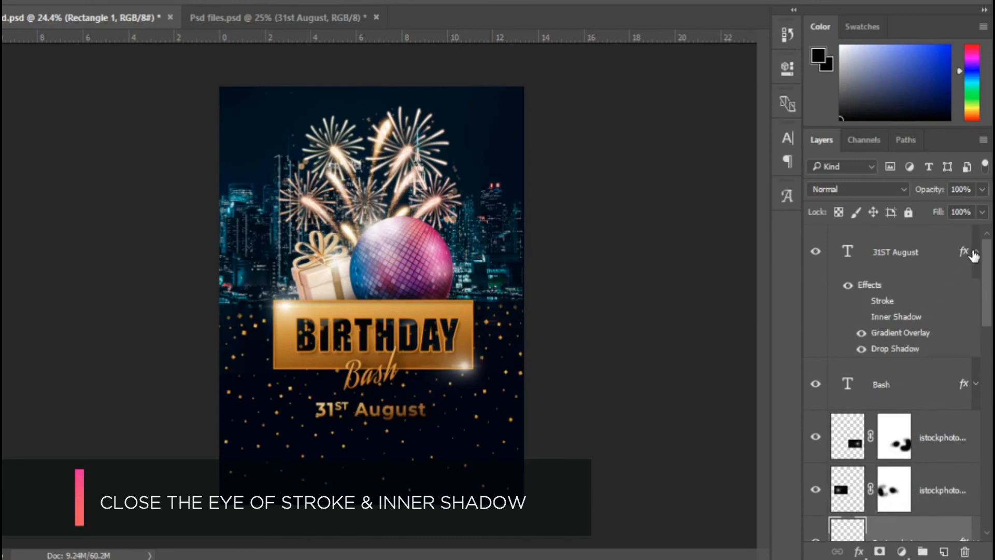
{"action": "left_click", "coordinate": [974, 254]}
Step: Set the Gradient Overlay angle of the "31ST August" layer to 90°
{"action": "left_click", "coordinate": [954, 259]}
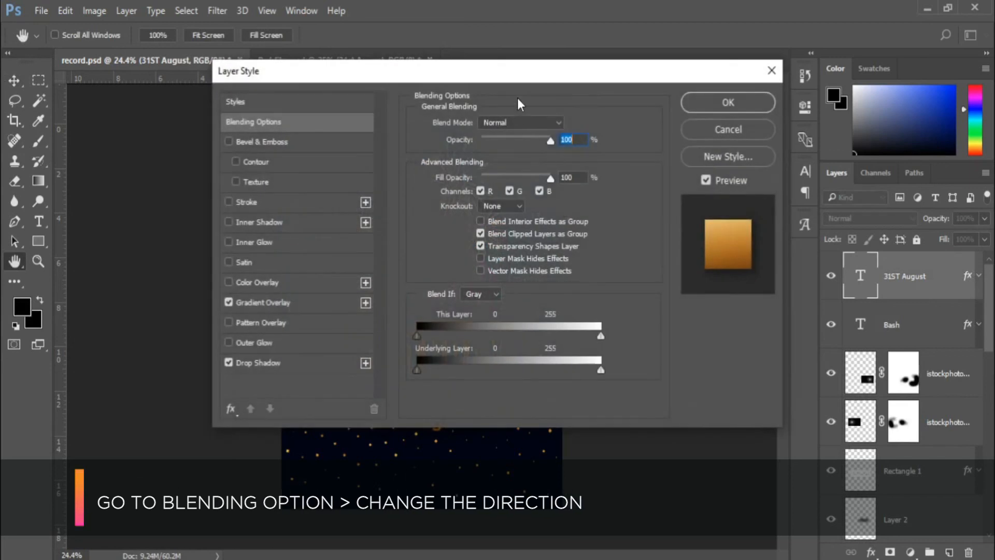
{"action": "left_click_drag", "start_coordinate": [509, 74], "coordinate": [790, 76]}
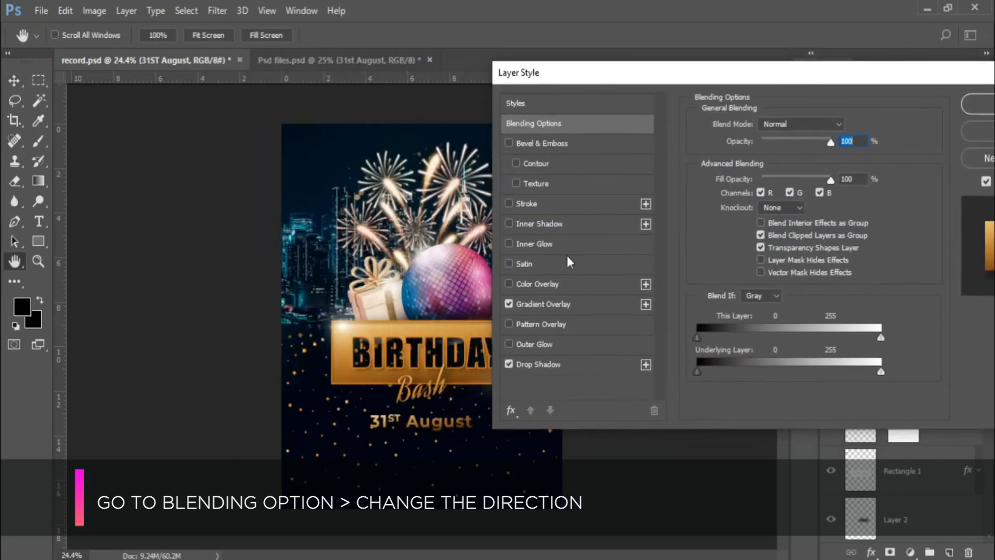
{"action": "left_click", "coordinate": [553, 304]}
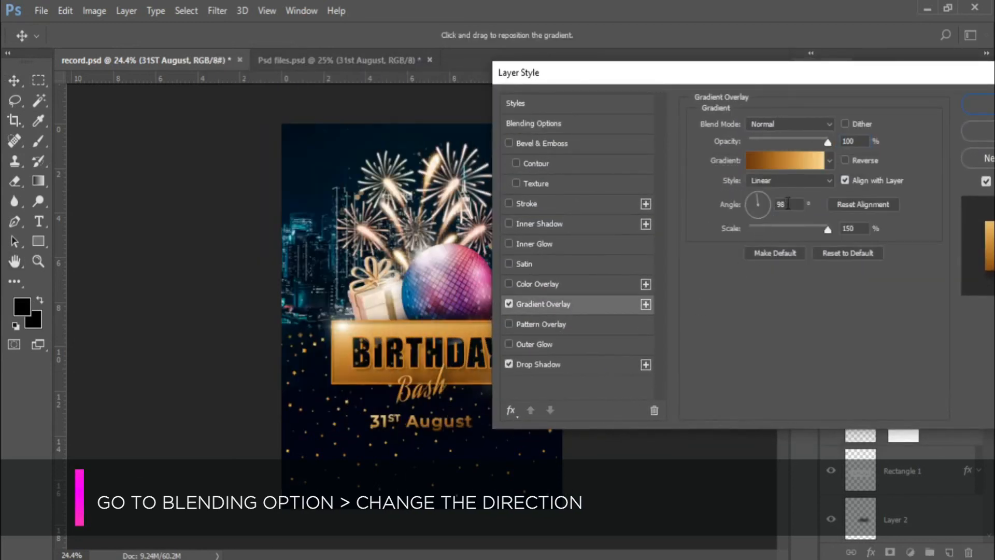
{"action": "type", "text": "90"}
{"action": "left_click", "coordinate": [990, 104]}
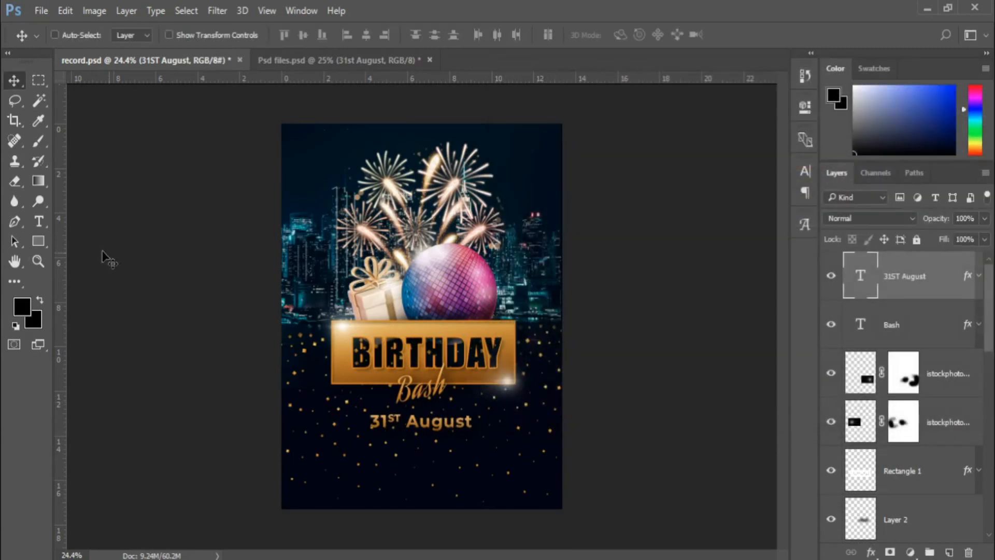
Step: Add the white Montserrat Bold text "COME & ENJOY WITH US" below the date
{"action": "left_click", "coordinate": [38, 222]}
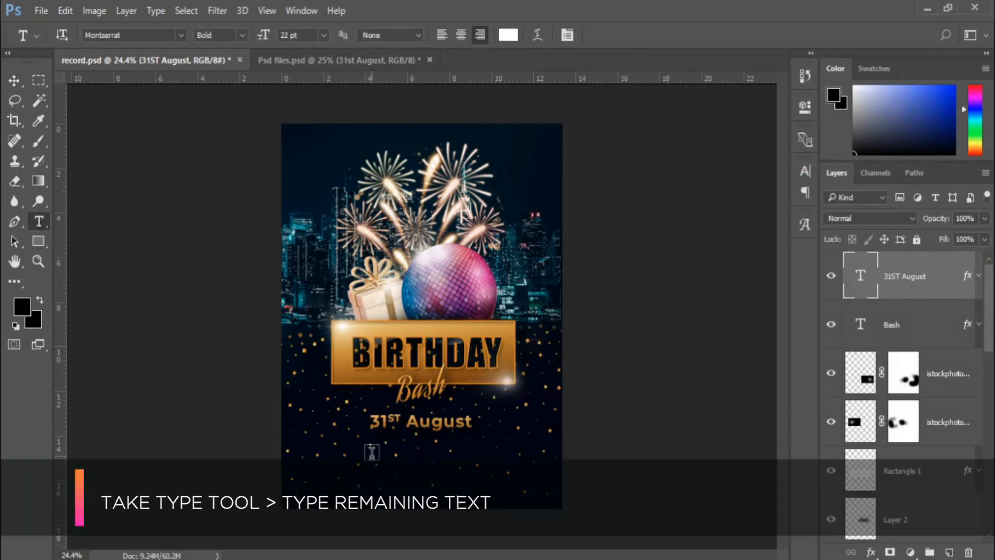
{"action": "left_click", "coordinate": [372, 452]}
{"action": "type", "text": "COME"}
{"action": "type", "text": " & ENJOY WITH"}
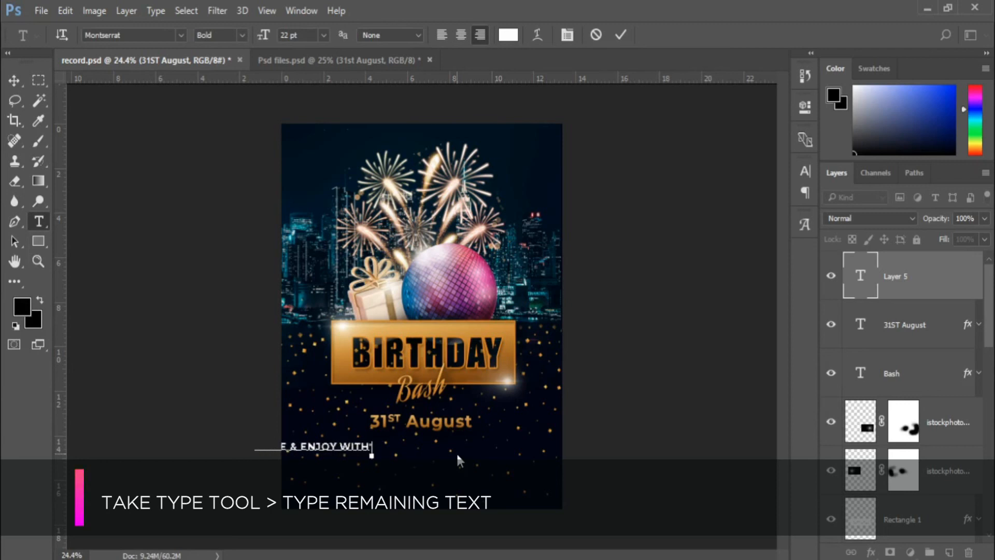
{"action": "type", "text": " US"}
Step: Centre "COME & ENJOY WITH US" directly beneath the date and place a duplicate of it near the poster's lower edge
{"action": "left_click", "coordinate": [14, 81]}
{"action": "left_click_drag", "start_coordinate": [340, 448], "coordinate": [459, 500]}
{"action": "scroll", "coordinate": [444, 448], "scroll_direction": "up", "scroll_amount": 2}
{"action": "scroll", "coordinate": [450, 453], "scroll_direction": "up", "scroll_amount": 2}
{"action": "scroll", "coordinate": [433, 482], "scroll_direction": "down", "scroll_amount": 3}
{"action": "scroll", "coordinate": [434, 489], "scroll_direction": "up", "scroll_amount": 1}
Step: Replace the wording of the duplicated text line with the party venue's address
{"action": "double_click", "coordinate": [465, 495]}
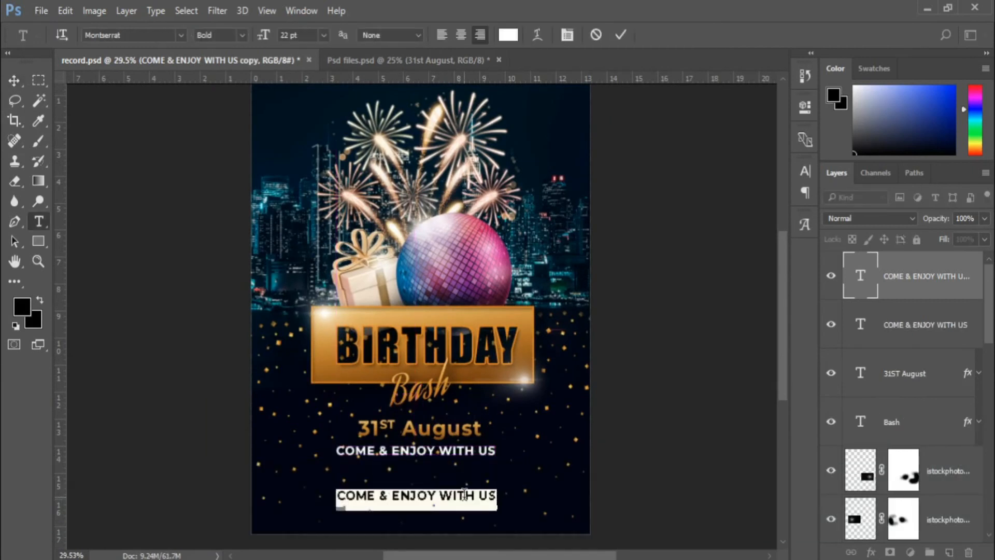
{"action": "type", "text": "31ST"}
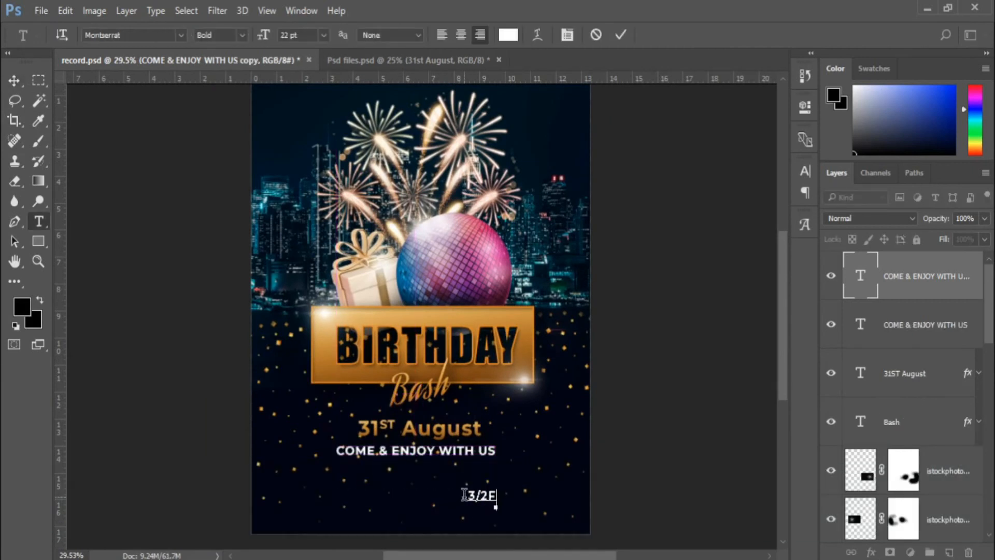
{"action": "type", "text": "2F Hamilton"}
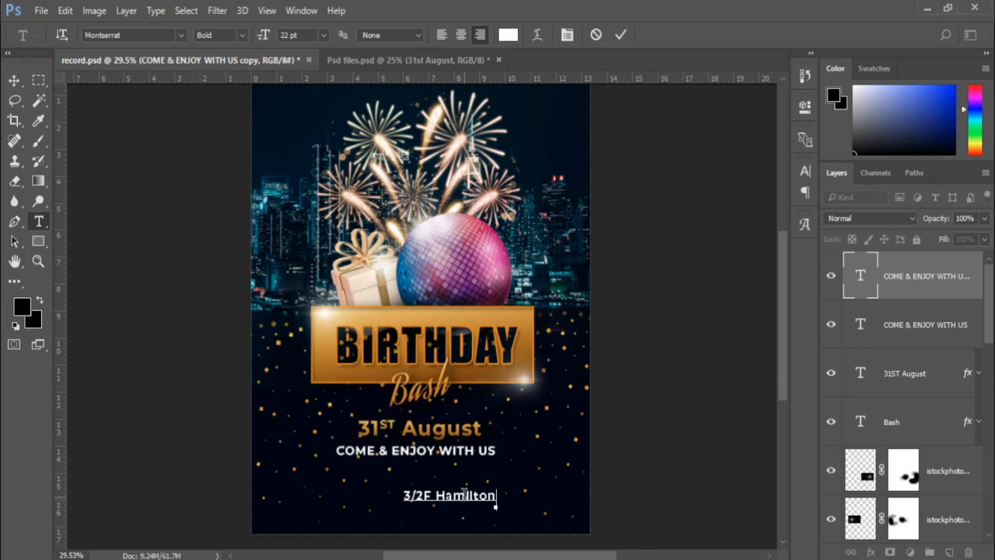
{"action": "type", "text": " Street"}
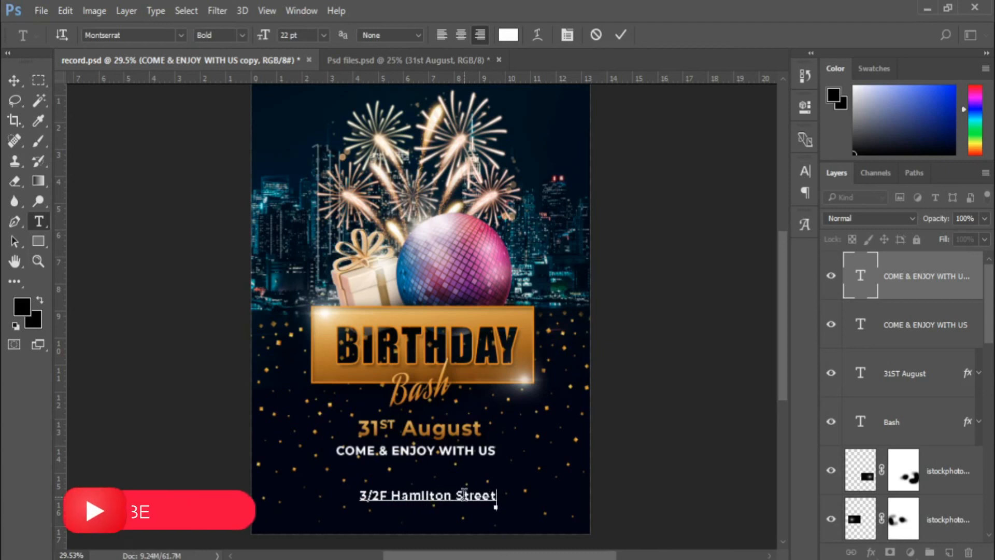
{"action": "type", "text": " Rd. California"}
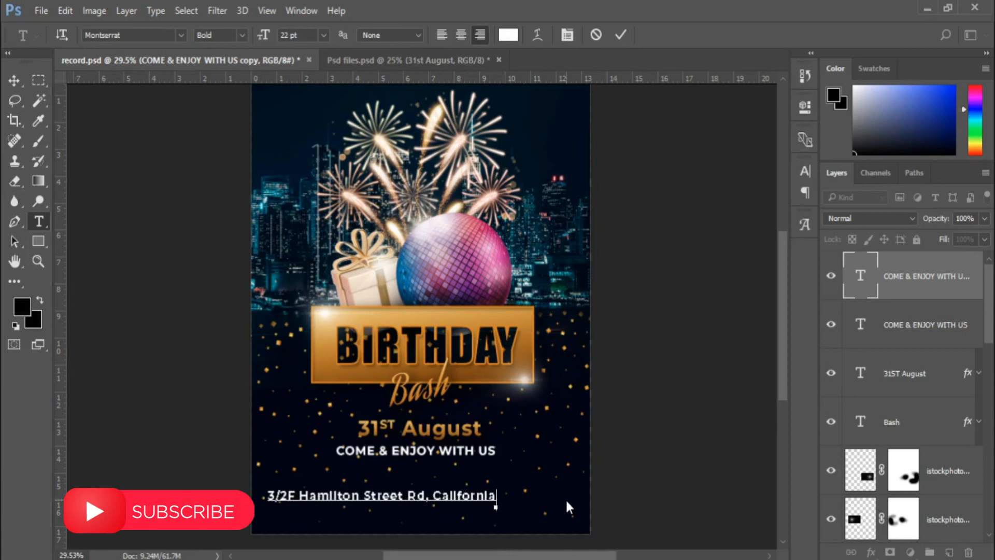
{"action": "key", "text": "ctrl+Return"}
{"action": "key", "text": "Return"}
Step: Give the address text a lighter Montserrat weight and centre it near the poster's lower edge
{"action": "left_click", "coordinate": [236, 34]}
{"action": "left_click", "coordinate": [213, 149]}
{"action": "left_click", "coordinate": [14, 80]}
{"action": "left_click_drag", "start_coordinate": [430, 499], "coordinate": [480, 498]}
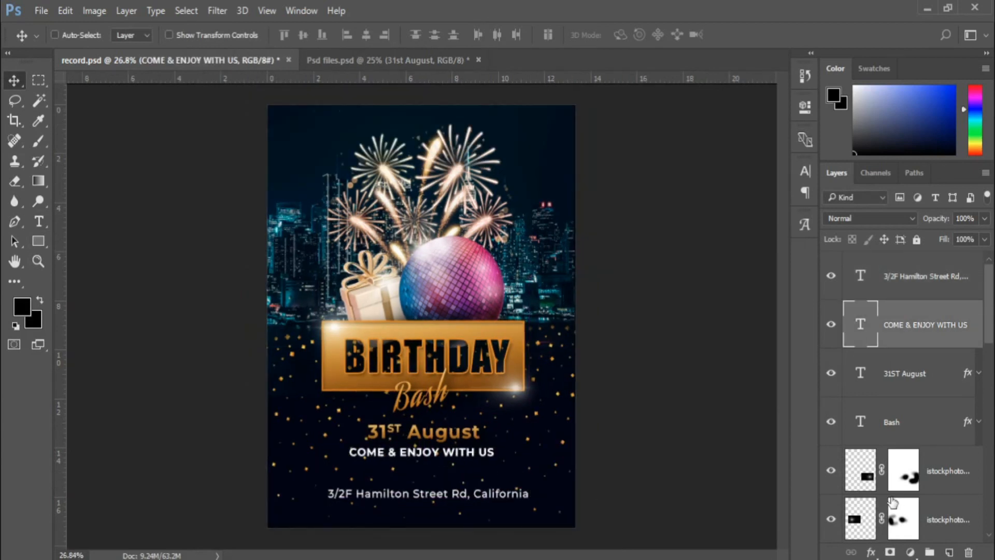
Step: Brush black on the Golden Crystal mask behind "COME & ENJOY WITH US", using size 300, 62% opacity and 63% flow
{"action": "scroll", "coordinate": [892, 501], "scroll_direction": "down", "scroll_amount": 5}
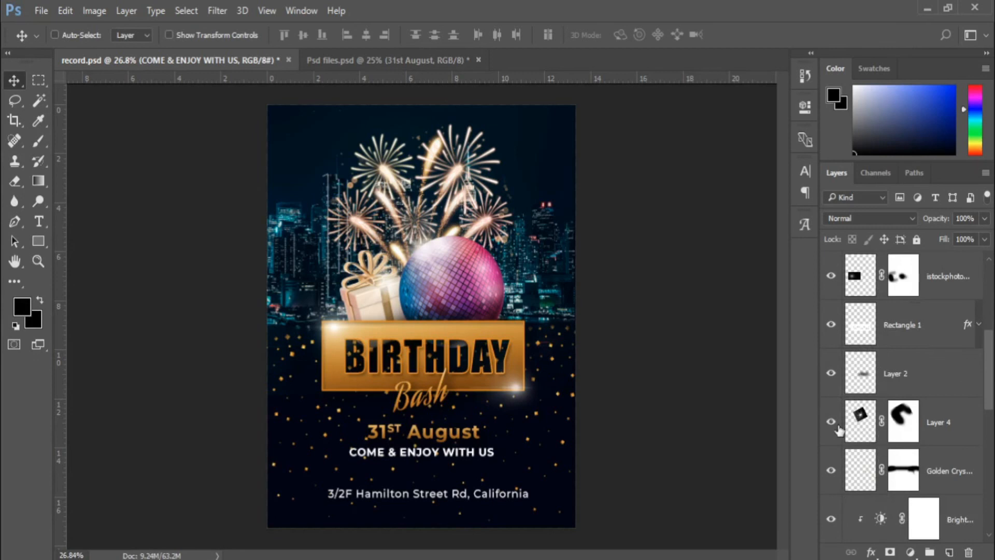
{"action": "left_click", "coordinate": [832, 470]}
{"action": "left_click", "coordinate": [903, 470]}
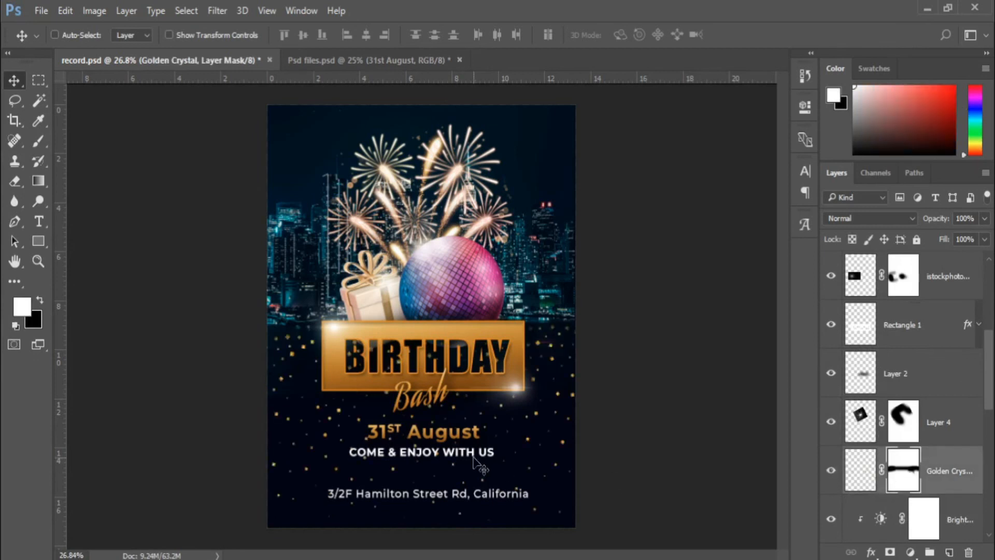
{"action": "key", "text": "b"}
{"action": "left_click_drag", "start_coordinate": [361, 37], "coordinate": [350, 36]}
{"action": "left_click_drag", "start_coordinate": [268, 39], "coordinate": [261, 40]}
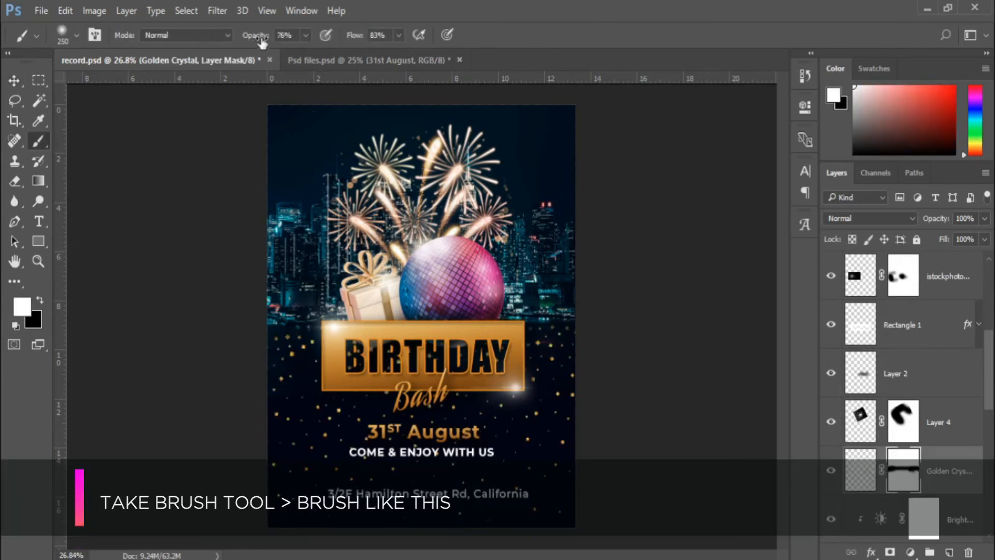
{"action": "left_click_drag", "start_coordinate": [356, 36], "coordinate": [337, 42]}
{"action": "key", "text": "bracketright"}
{"action": "key", "text": "bracketright"}
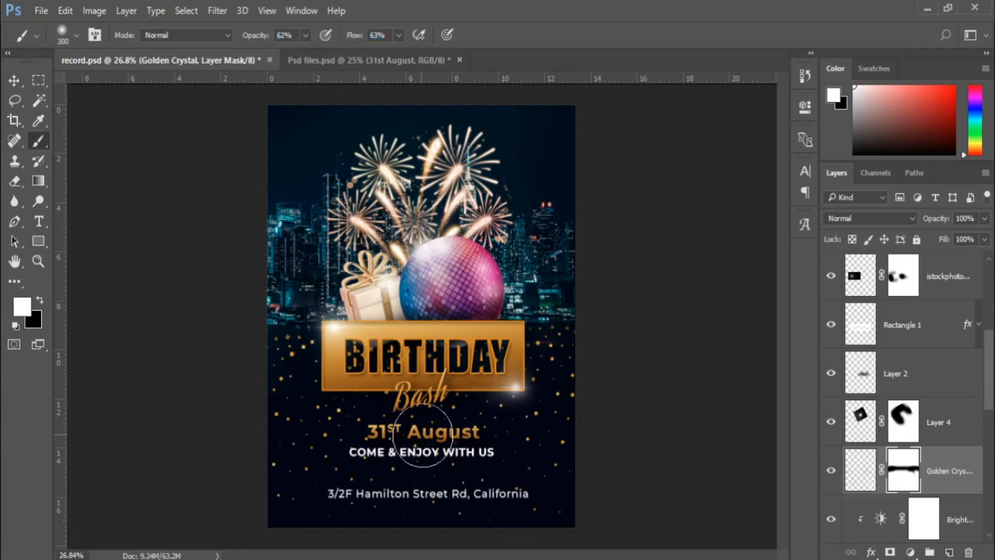
{"action": "key", "text": "bracketleft"}
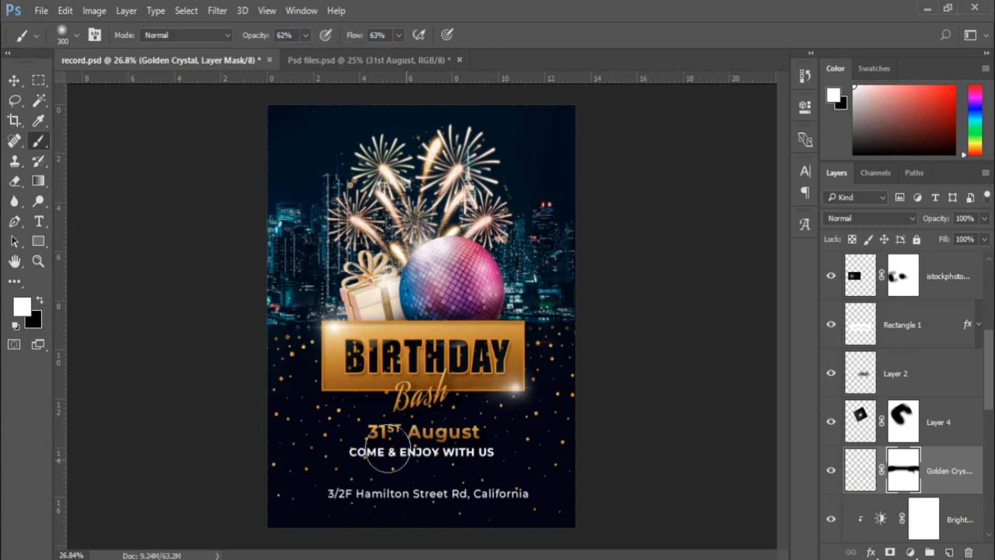
{"action": "key", "text": "x"}
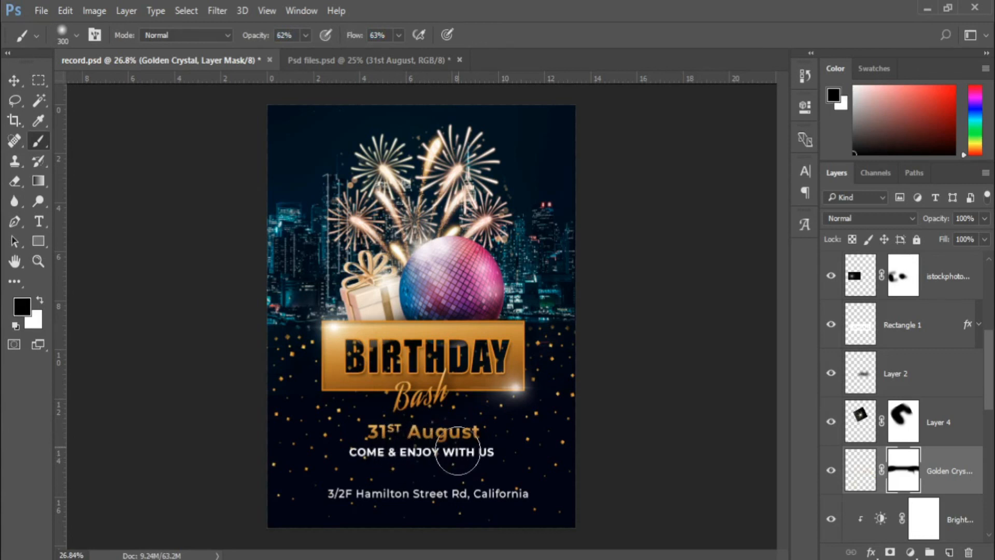
{"action": "mouse_move", "coordinate": [409, 455]}
{"action": "left_mouse_down"}
{"action": "mouse_move", "coordinate": [394, 457]}
{"action": "mouse_move", "coordinate": [417, 456]}
{"action": "mouse_move", "coordinate": [402, 430]}
{"action": "mouse_move", "coordinate": [398, 440]}
{"action": "left_mouse_up"}
{"action": "left_click", "coordinate": [14, 80]}
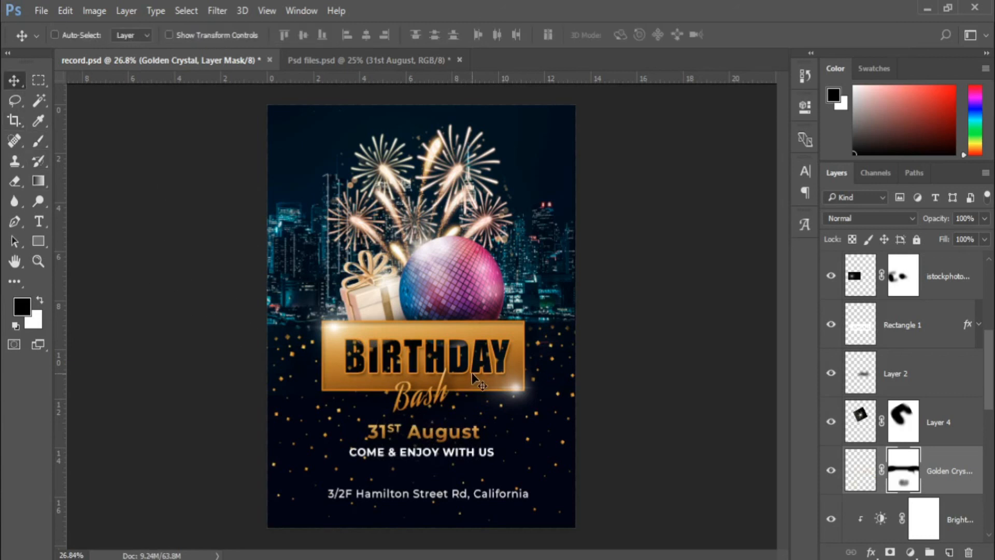
{"action": "scroll", "coordinate": [477, 381], "scroll_direction": "down", "scroll_amount": 2}
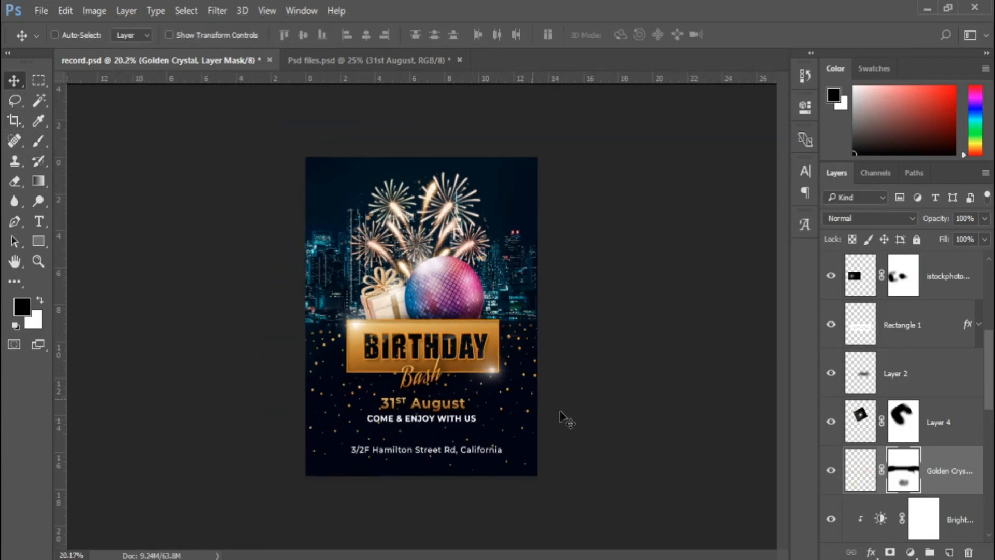